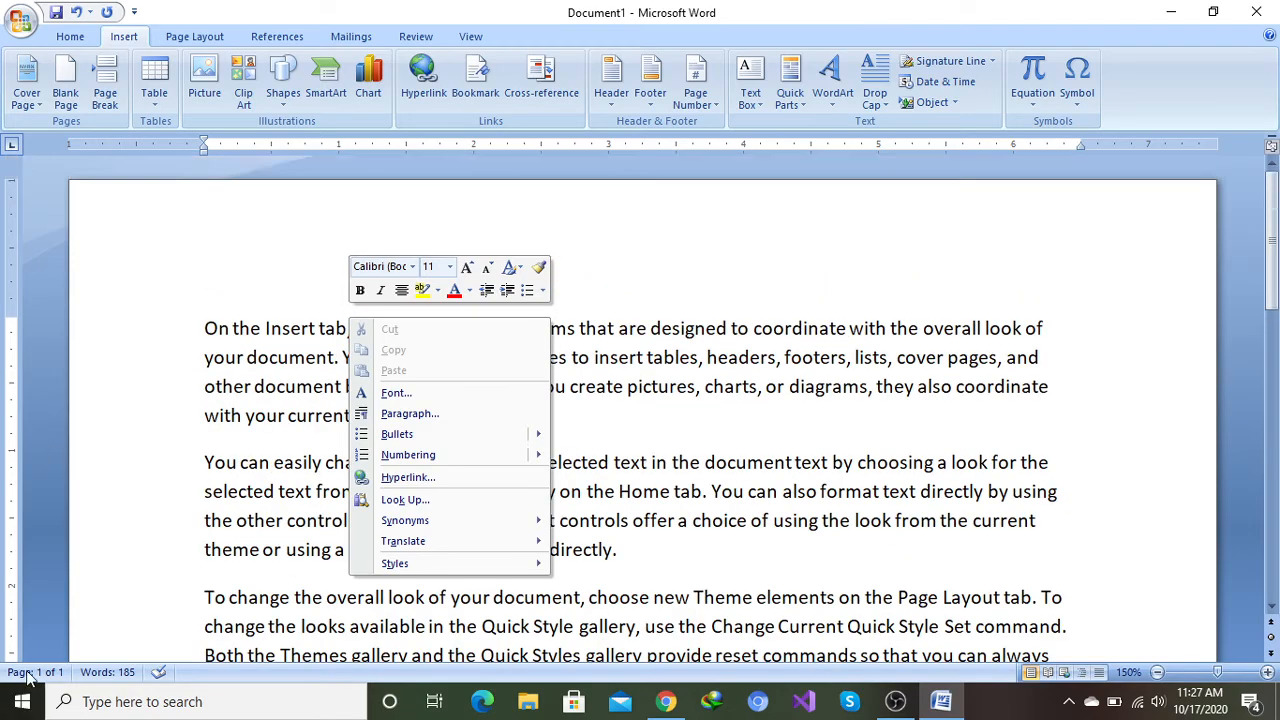
Step: Insert a blank page before the first paragraph of the document
click(199, 328)
scroll(201, 298, up, 2)
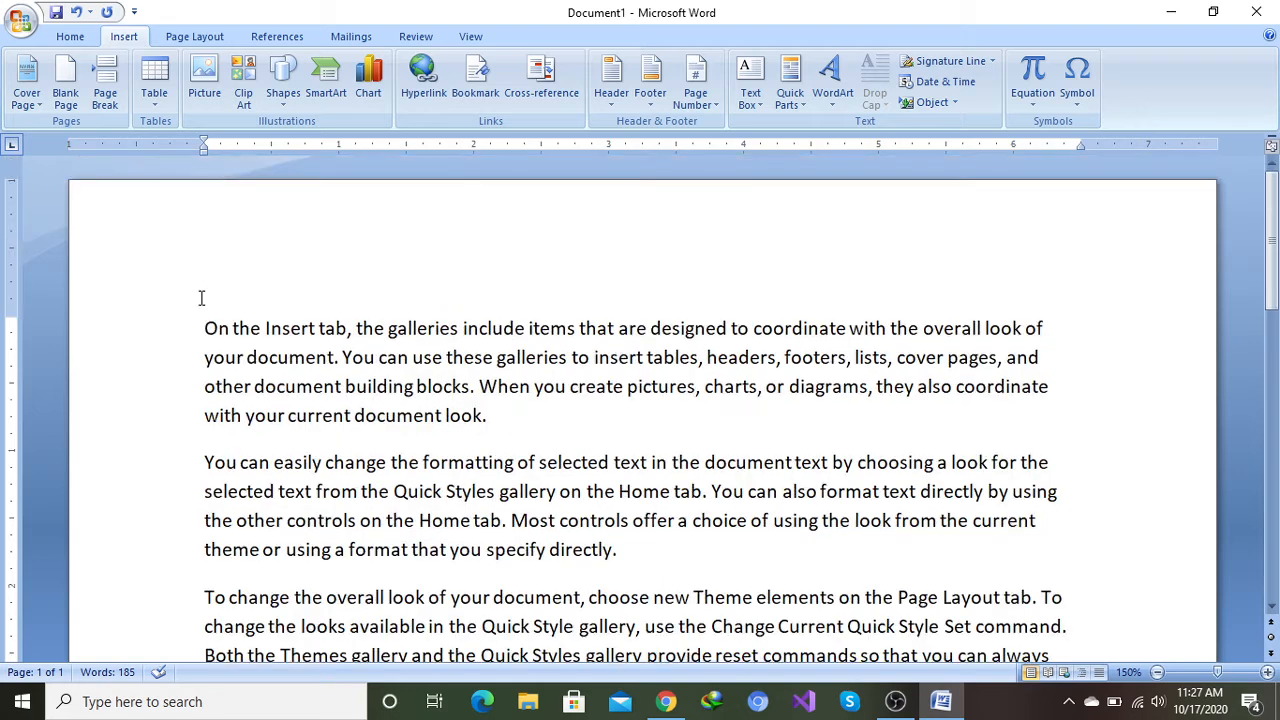
click(200, 322)
click(65, 88)
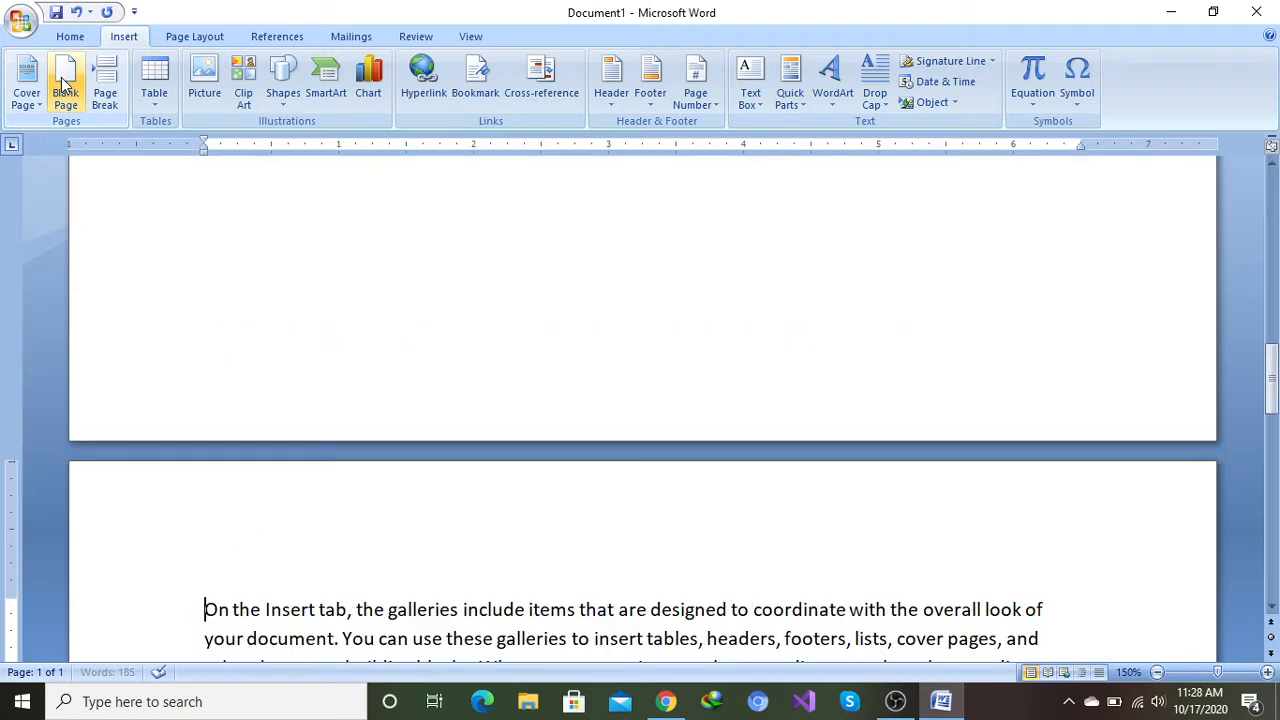
Step: Scroll through the document to examine the inserted blank page and the text after it
scroll(360, 510, up, 2)
scroll(355, 500, up, 10)
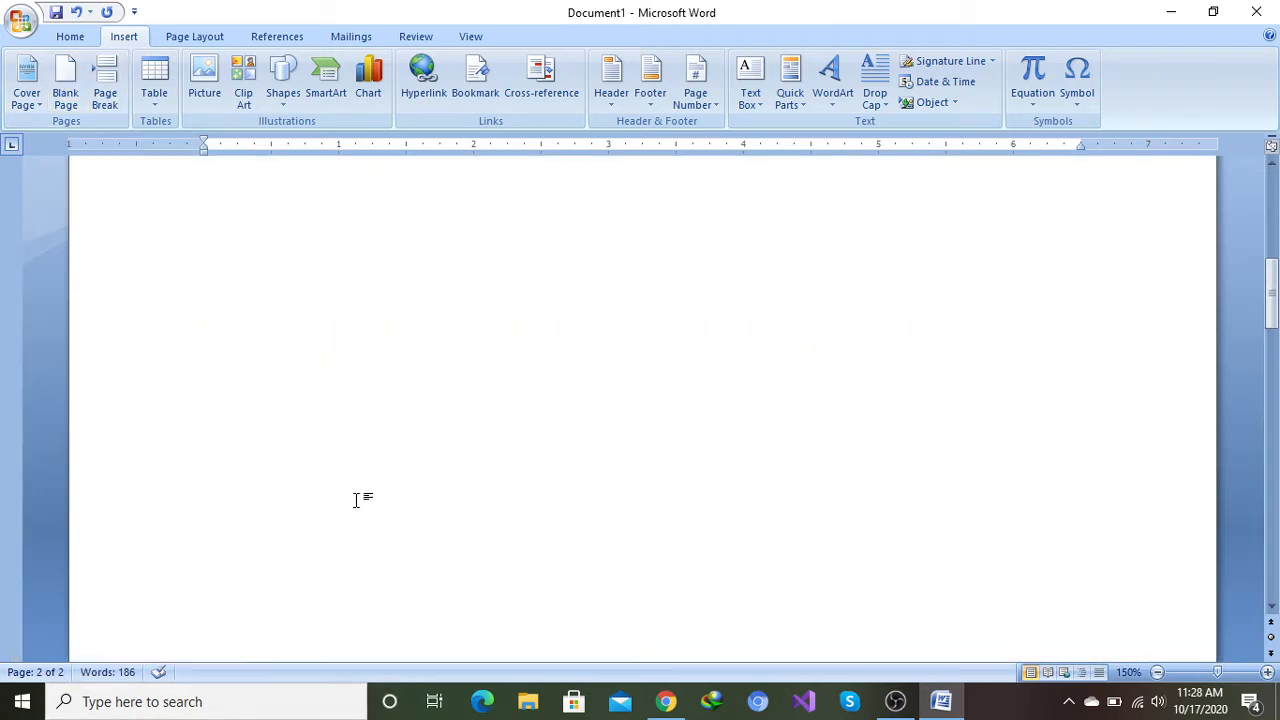
scroll(355, 477, down, 12)
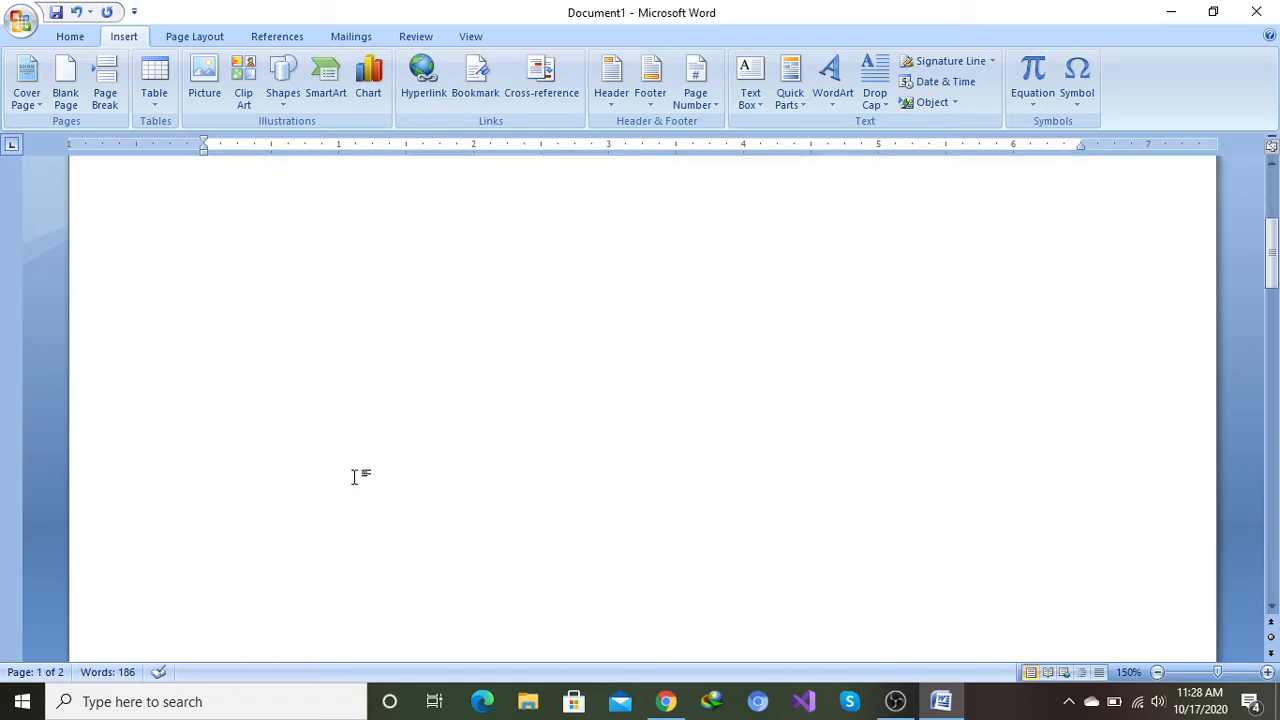
scroll(355, 474, down, 2)
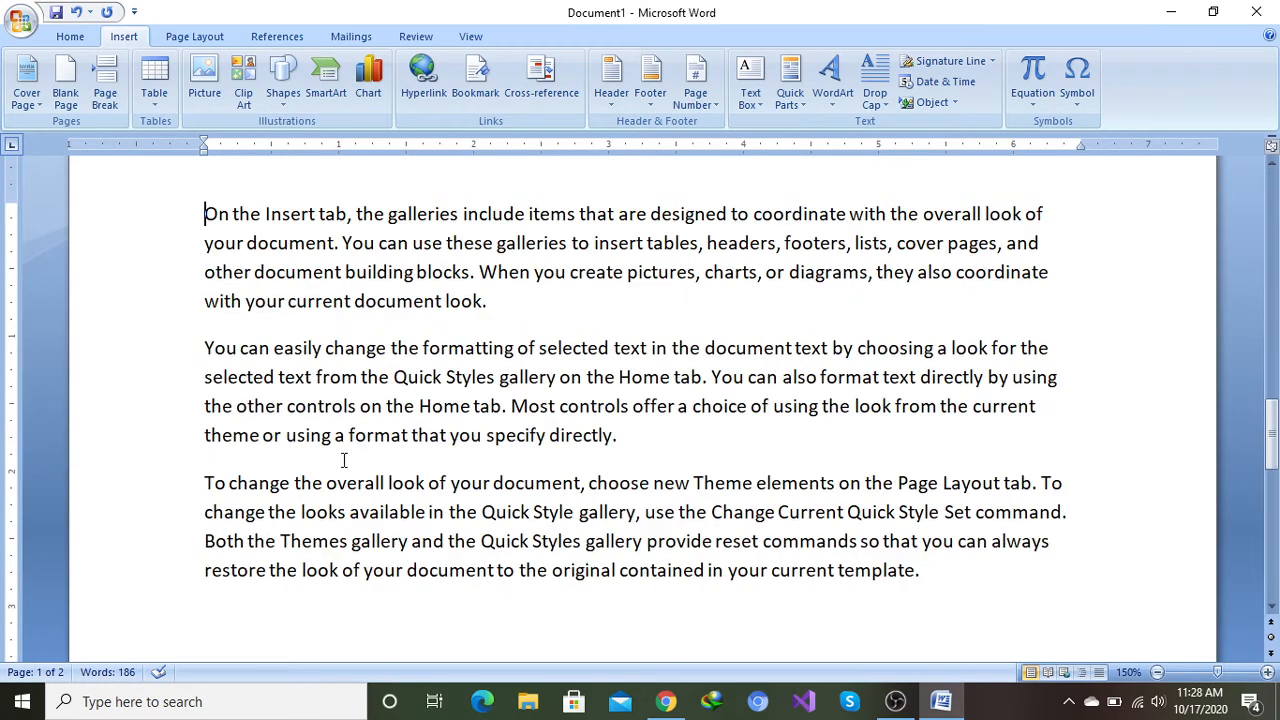
scroll(323, 393, up, 8)
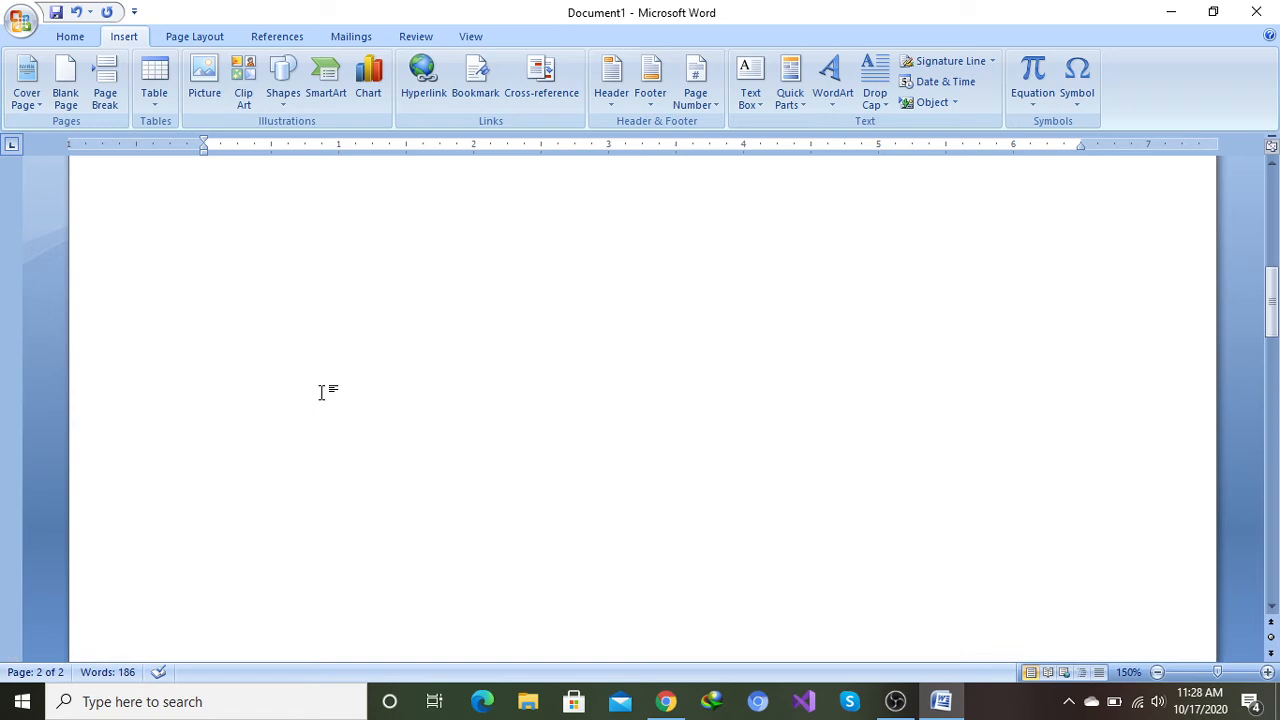
scroll(323, 392, up, 2)
scroll(323, 392, down, 10)
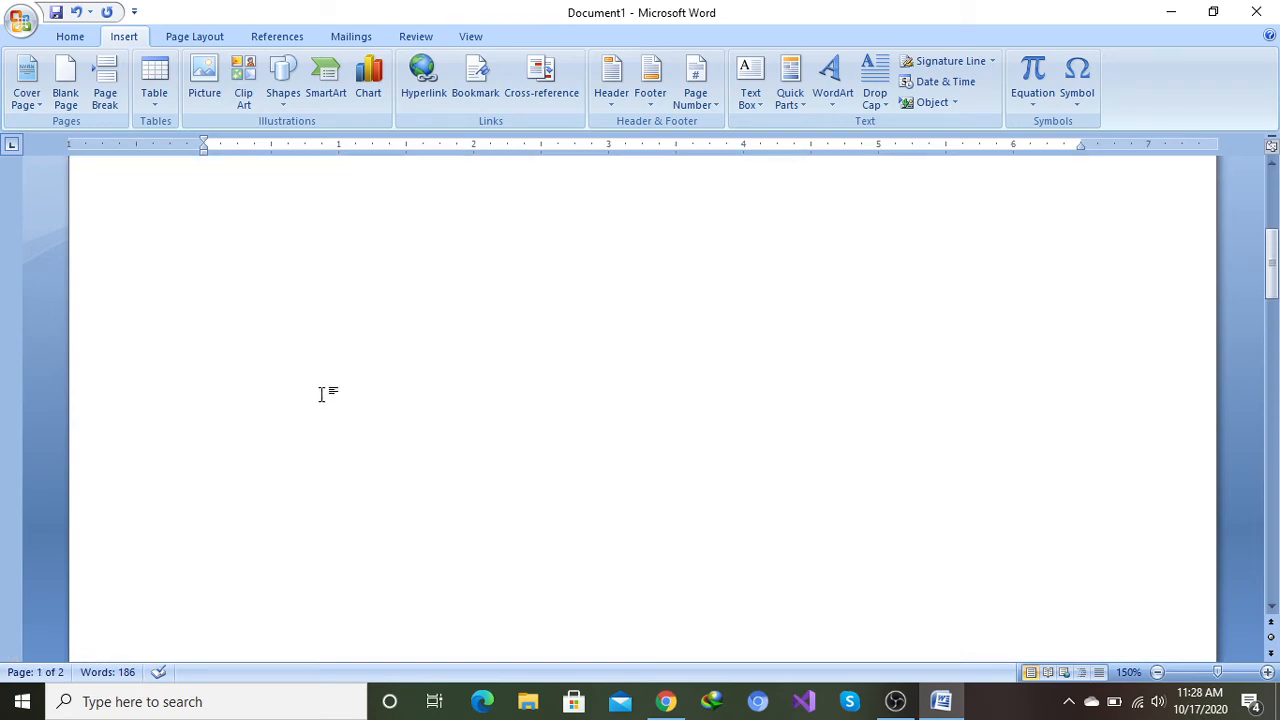
scroll(323, 393, down, 5)
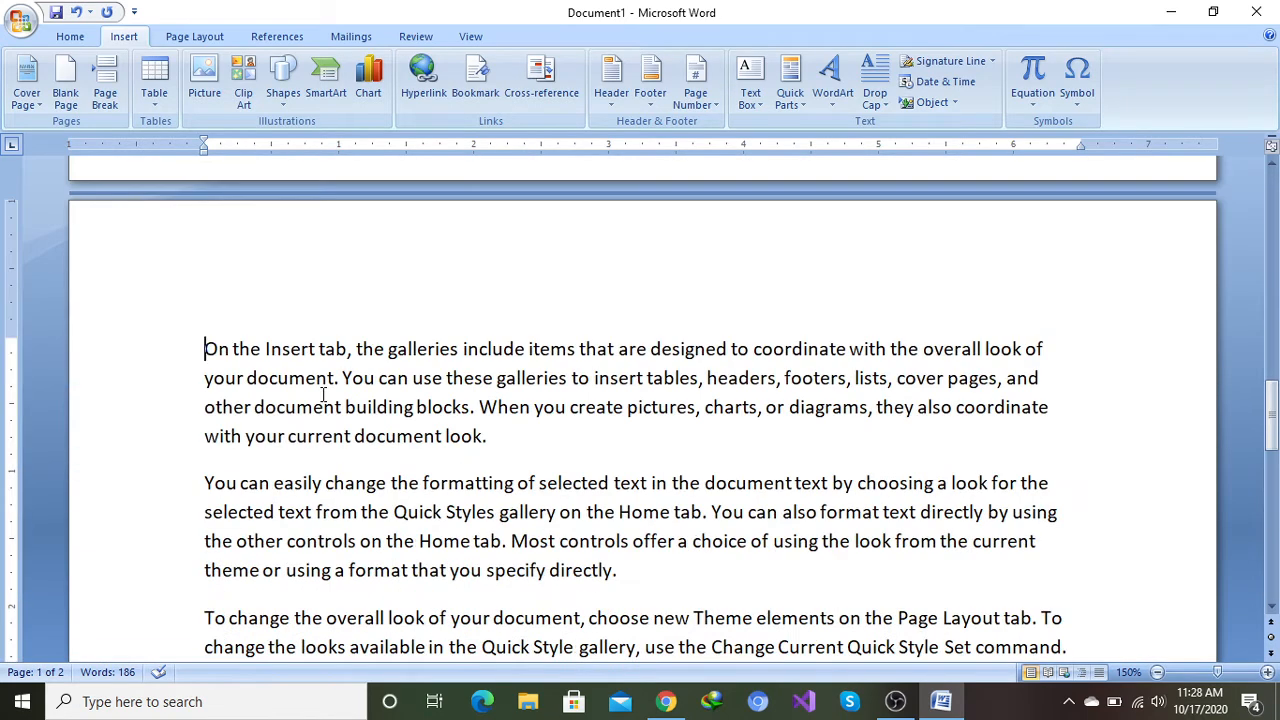
scroll(323, 393, up, 2)
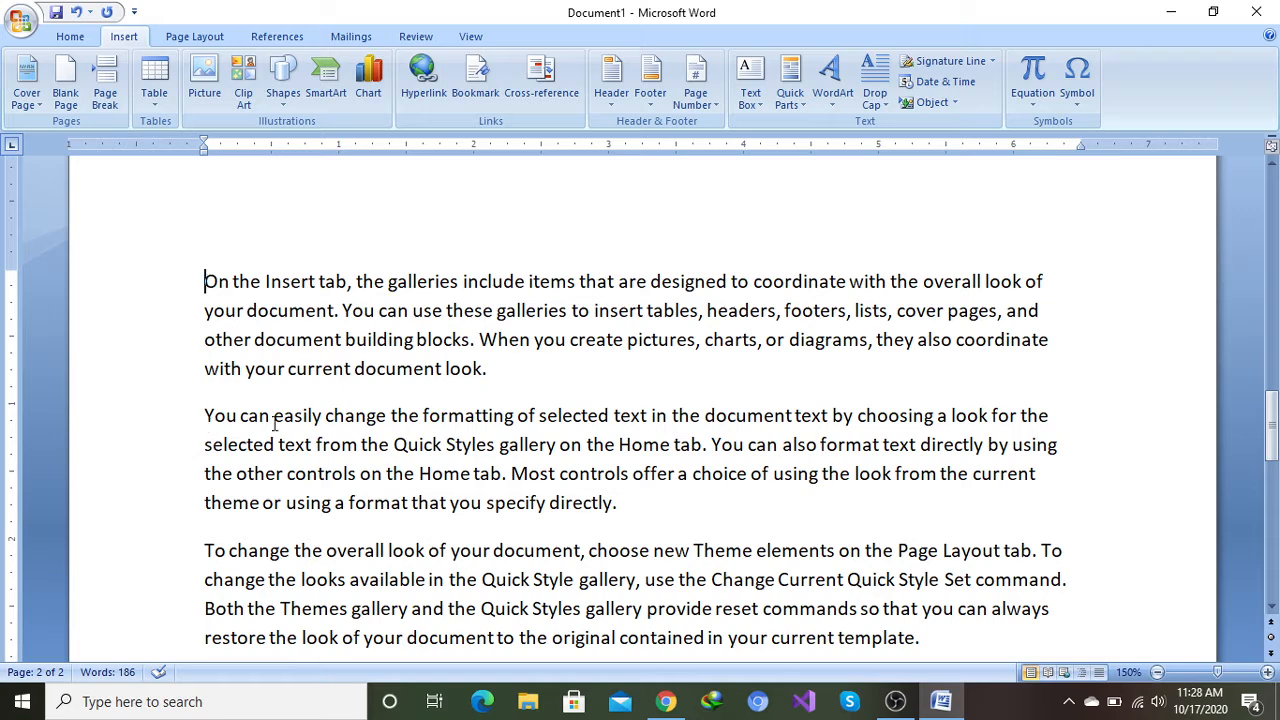
Step: Insert a page break before the second paragraph, starting 'You can easily change'
click(205, 416)
click(108, 86)
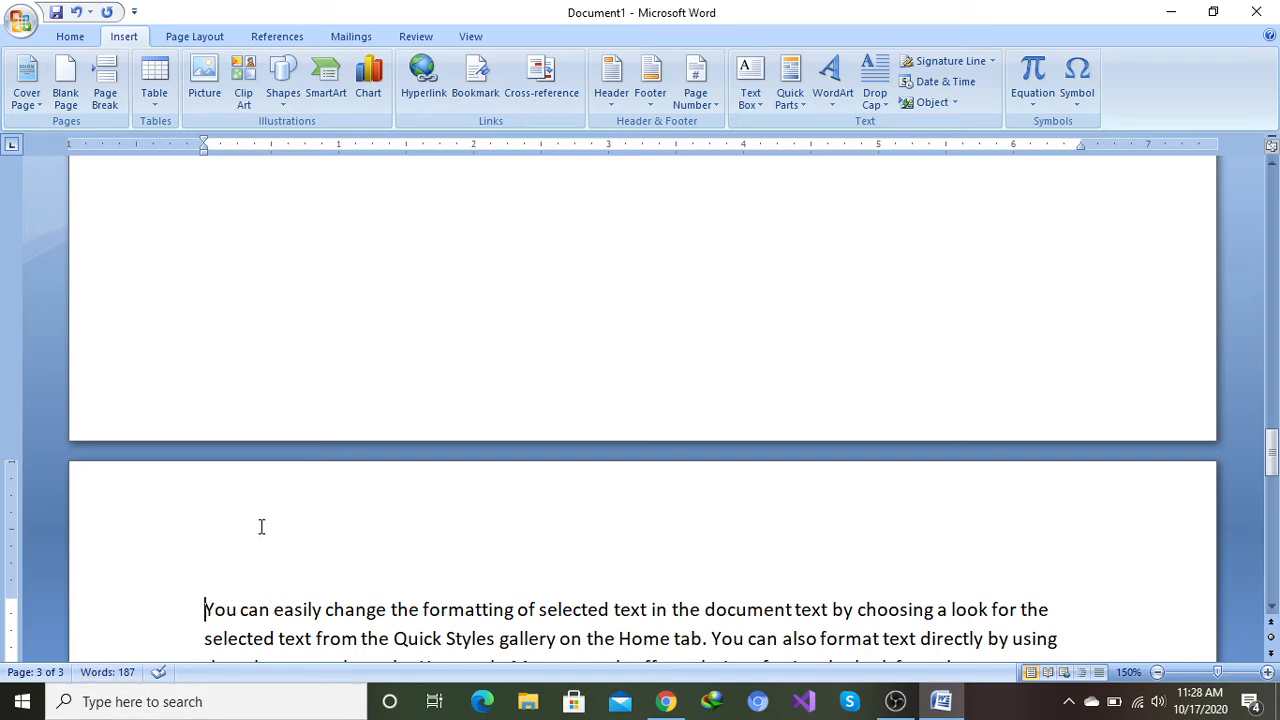
scroll(263, 532, up, 4)
scroll(259, 526, down, 5)
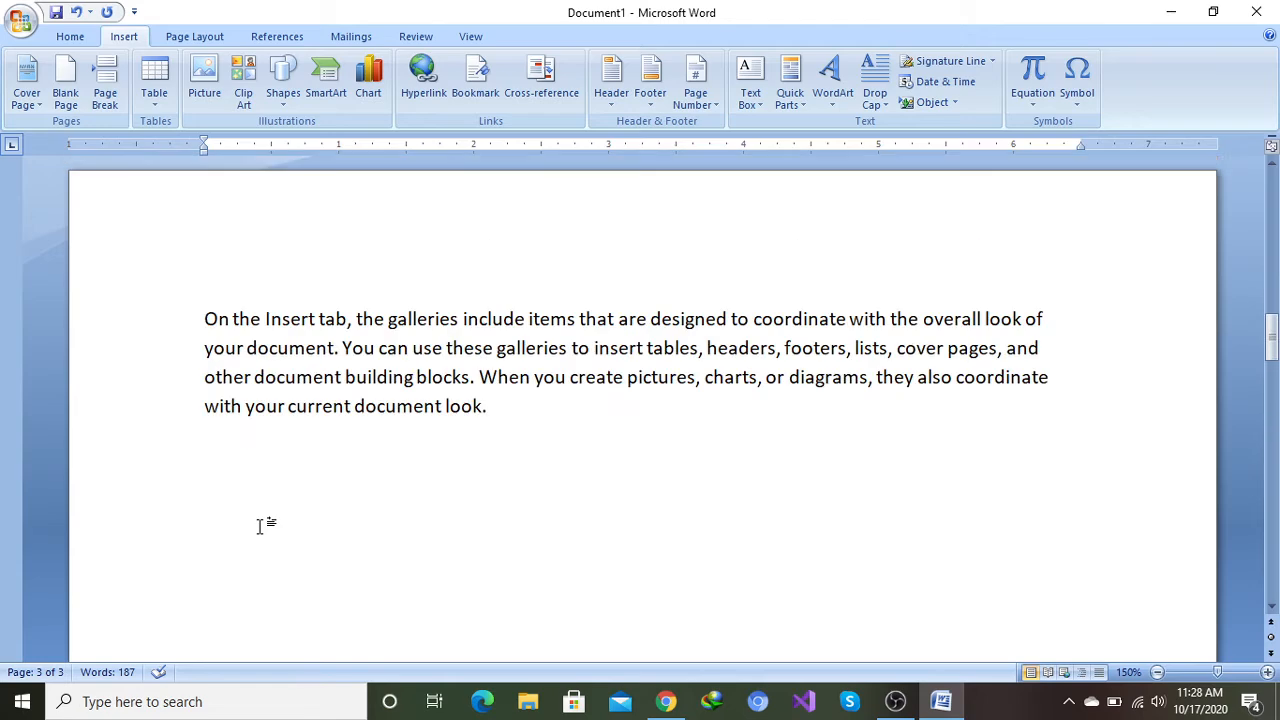
scroll(255, 527, up, 1)
scroll(426, 498, down, 15)
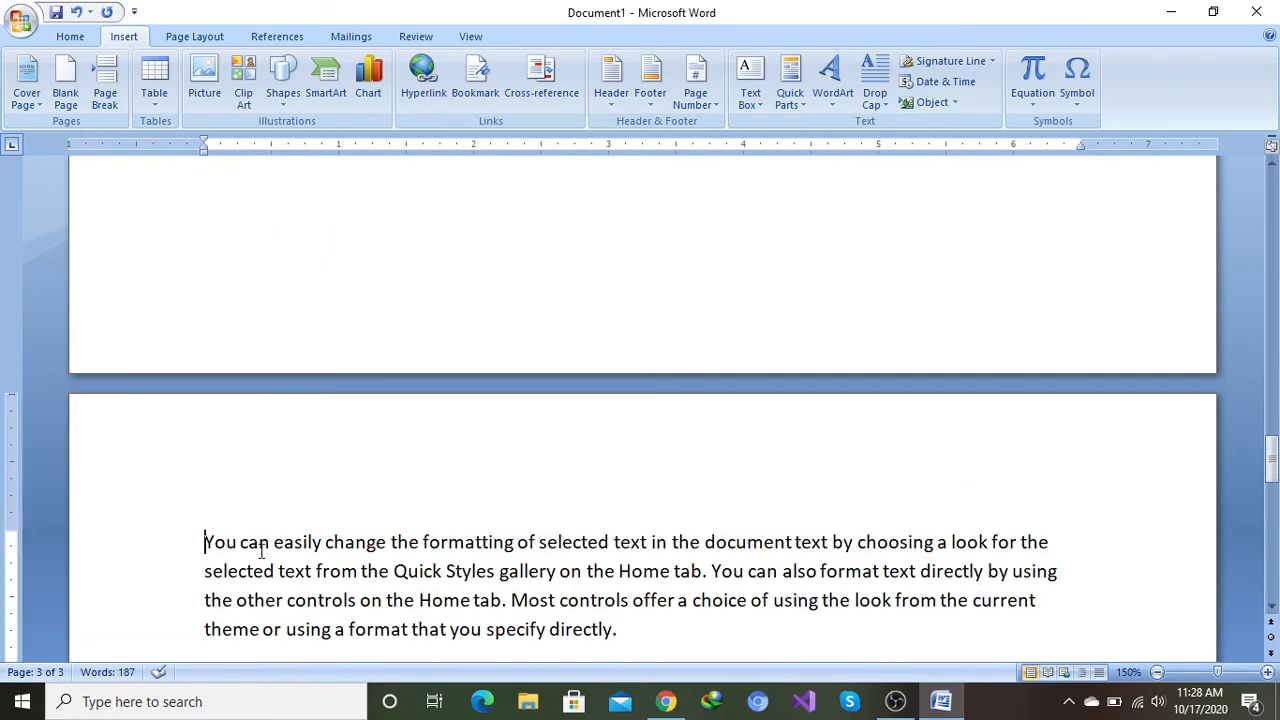
scroll(435, 548, up, 15)
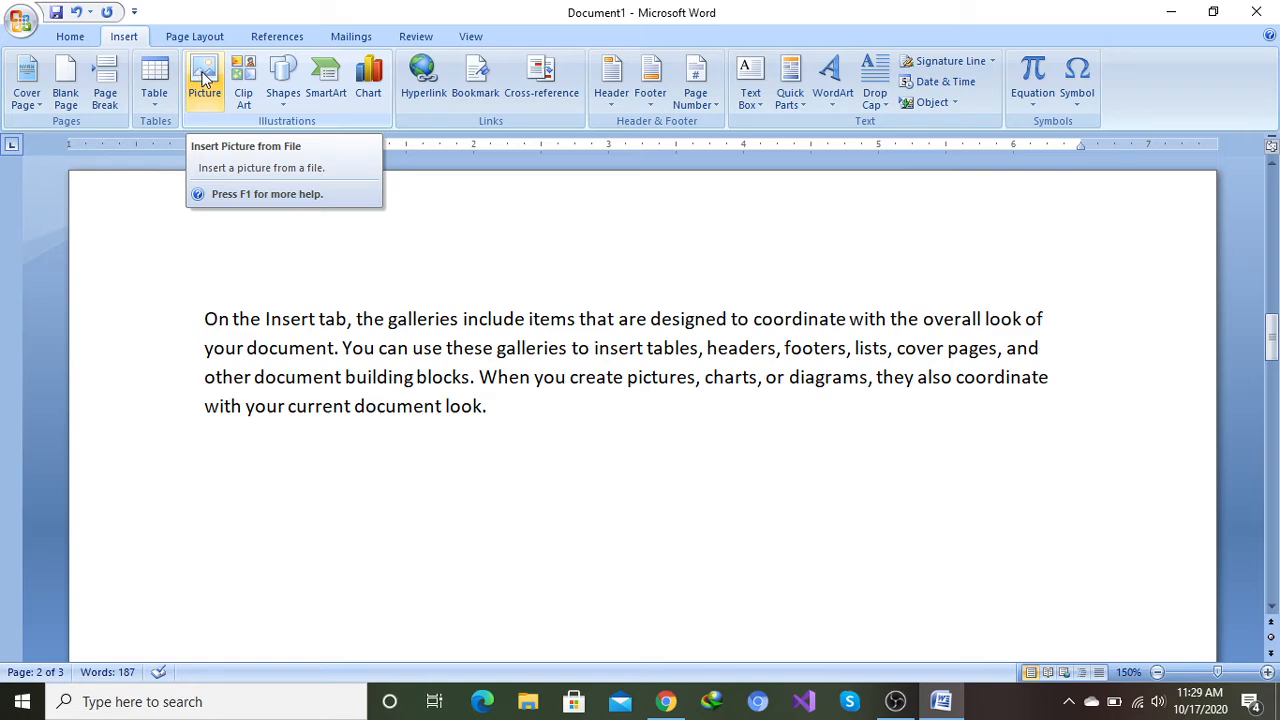
Step: Insert the picture image1.jpg from the Desktop at the start of the second paragraph
click(203, 80)
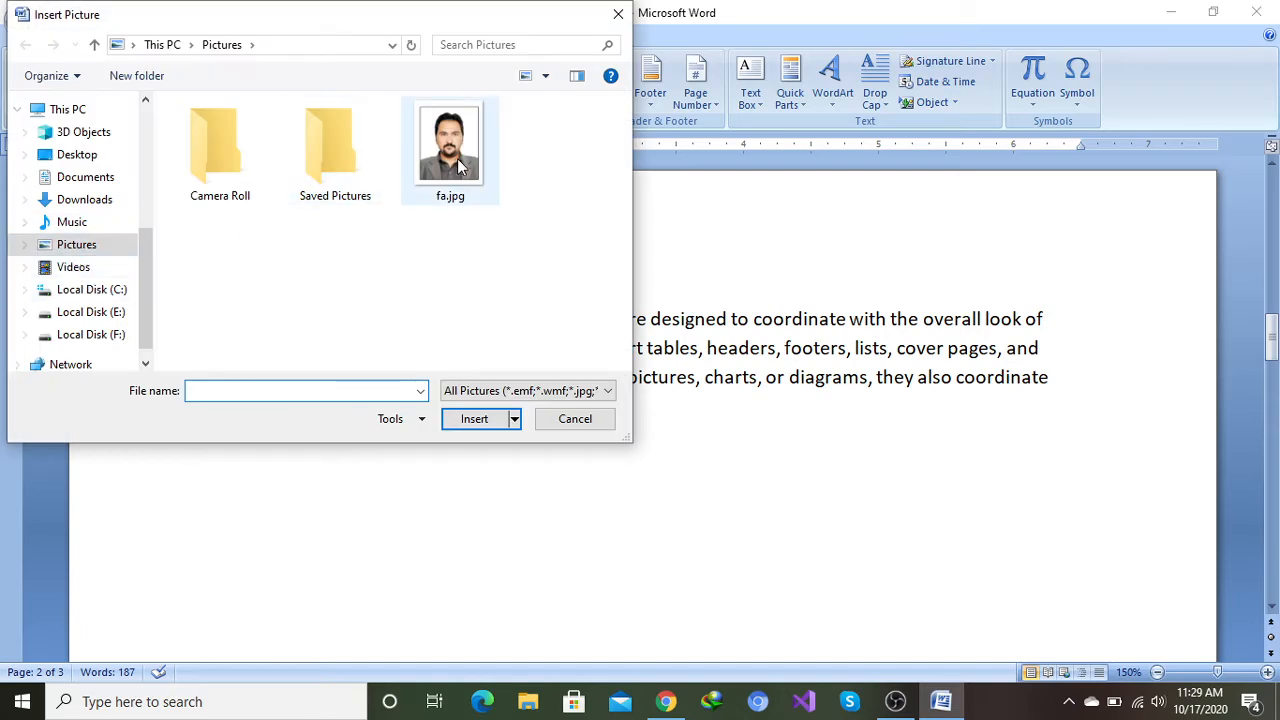
click(72, 157)
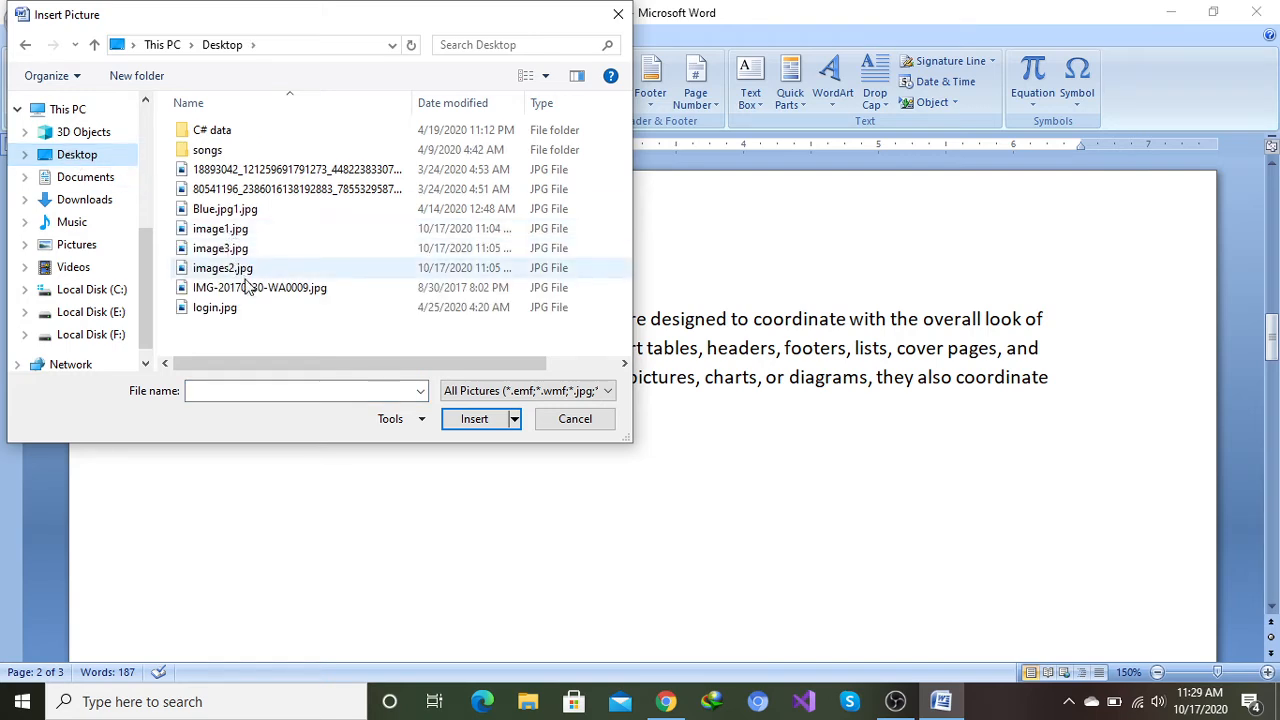
click(216, 236)
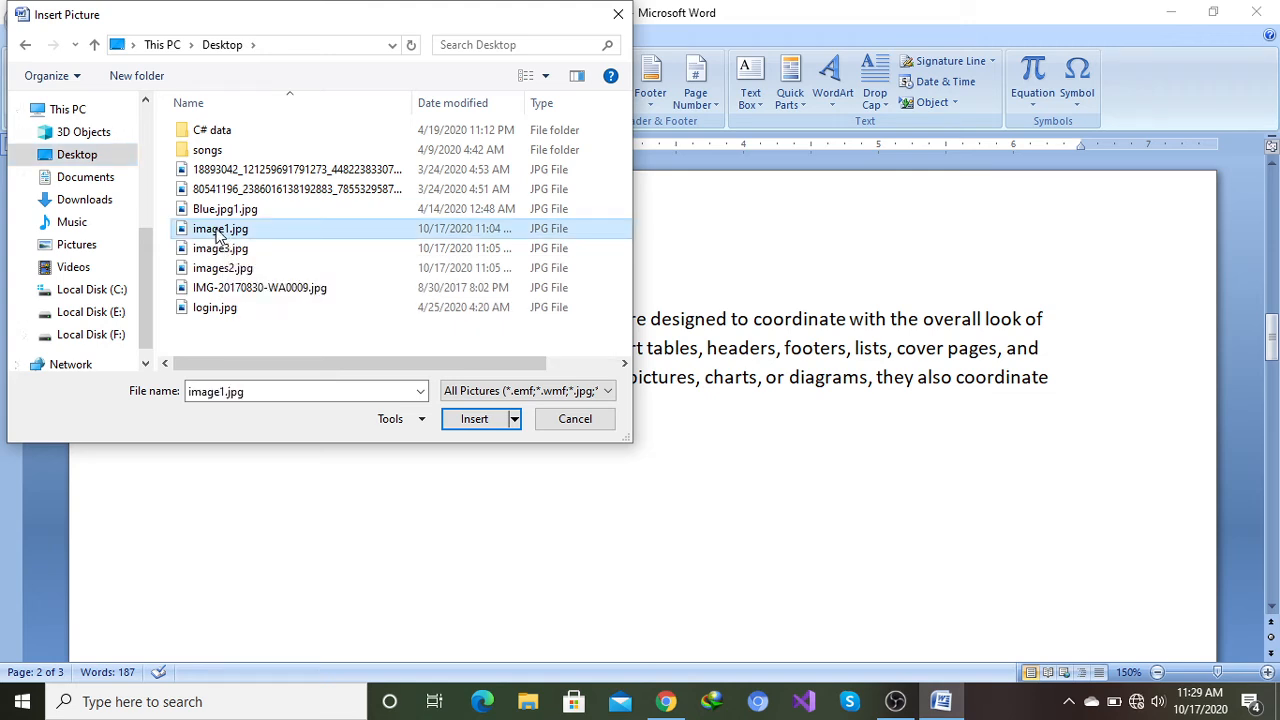
click(474, 420)
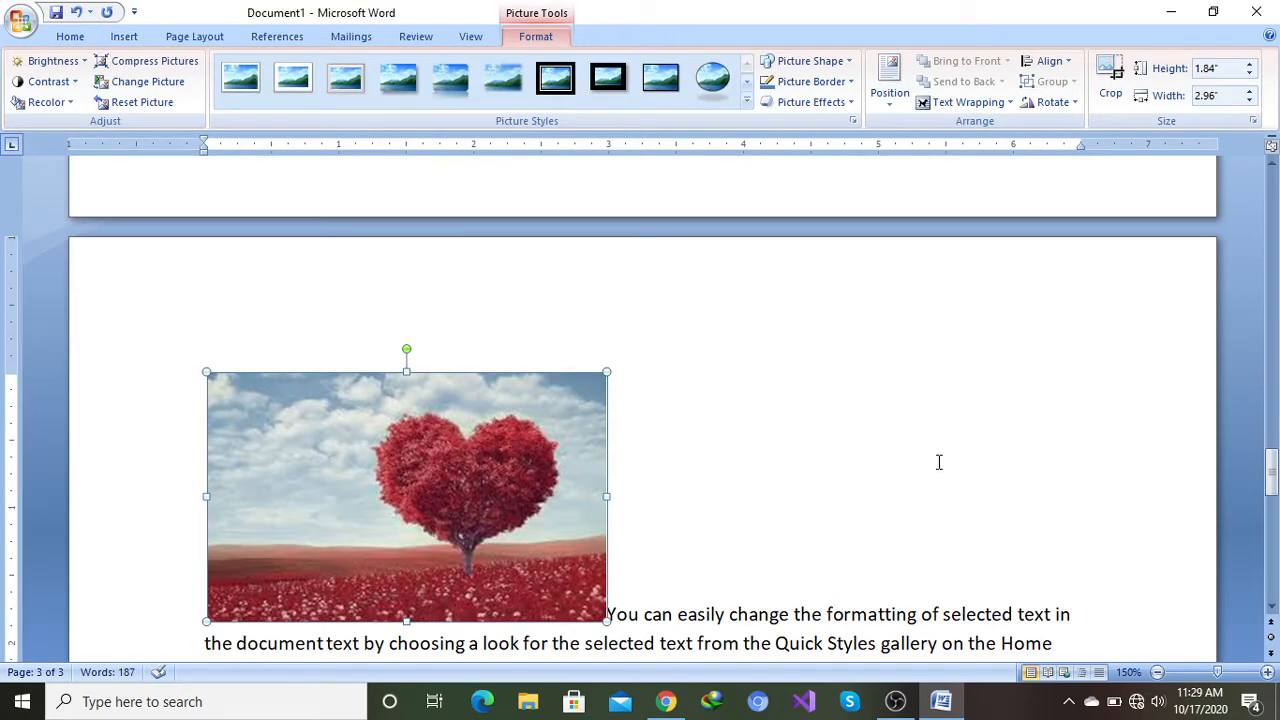
Step: Shrink the picture by its handles to about 0.65 in high by 1.05 in wide
scroll(938, 462, down, 2)
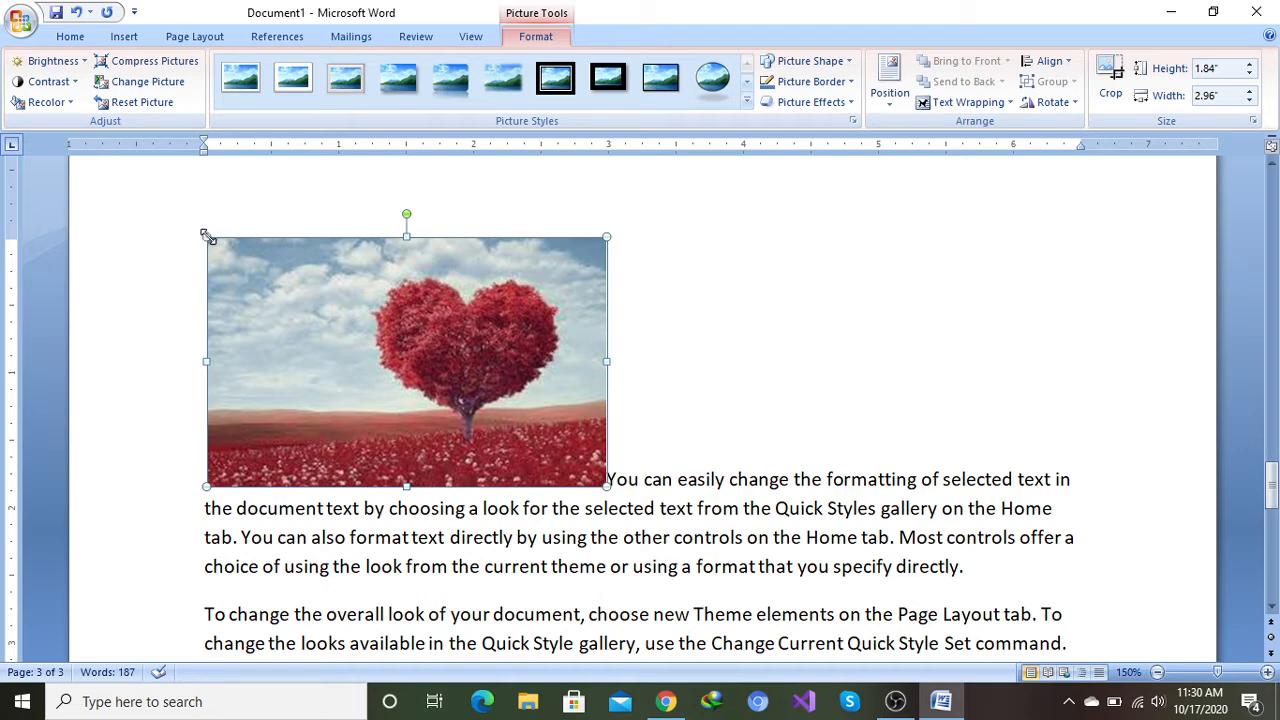
drag(208, 237, 568, 290)
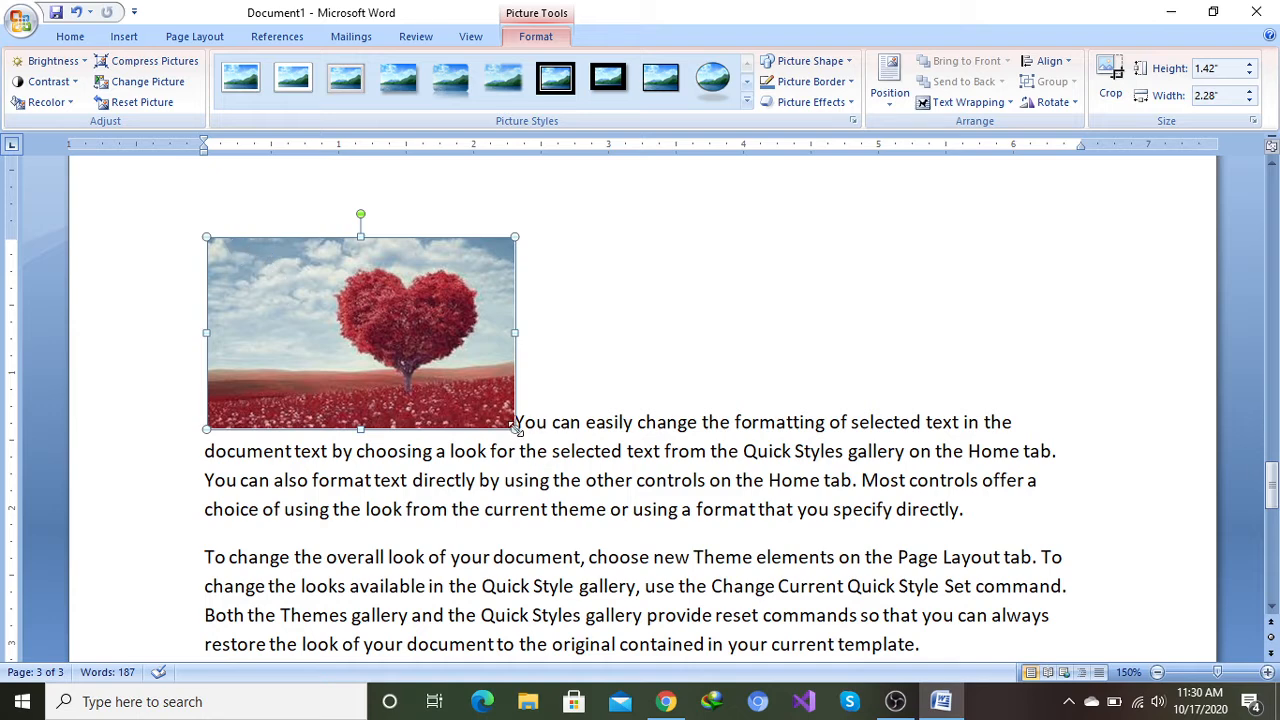
drag(513, 426, 440, 382)
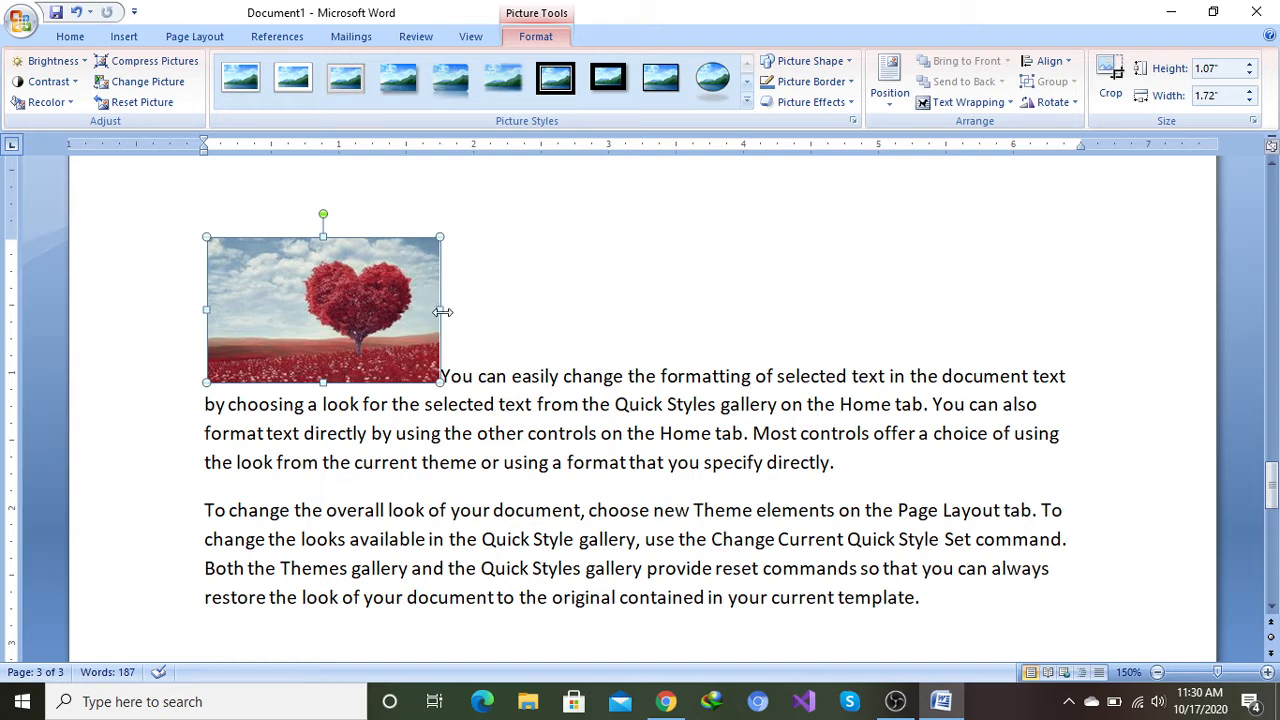
drag(434, 309, 371, 308)
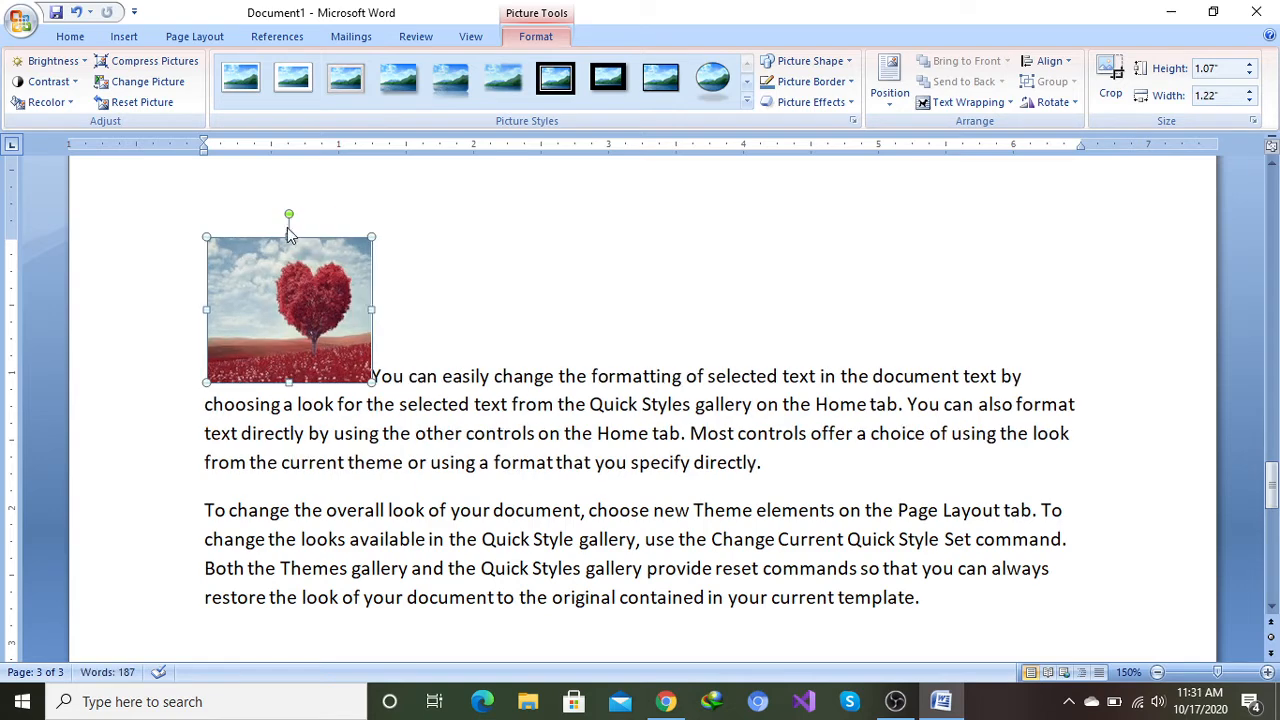
drag(289, 236, 289, 263)
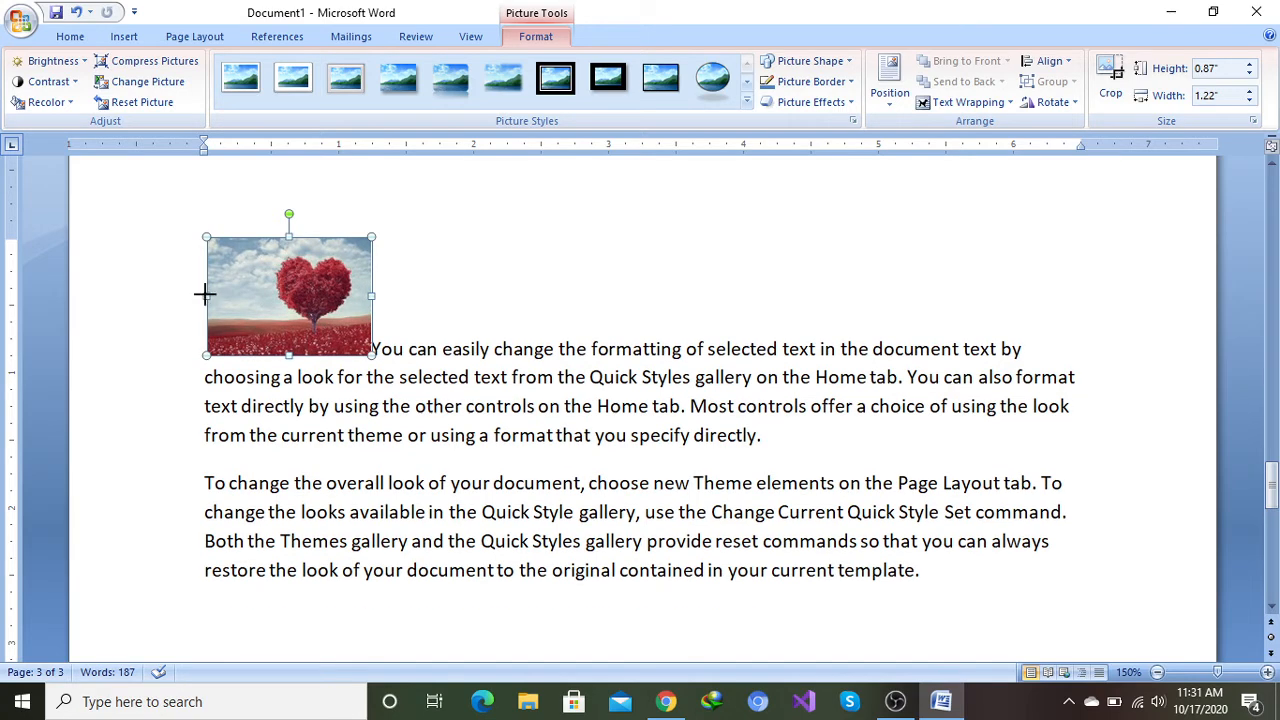
drag(204, 292, 228, 294)
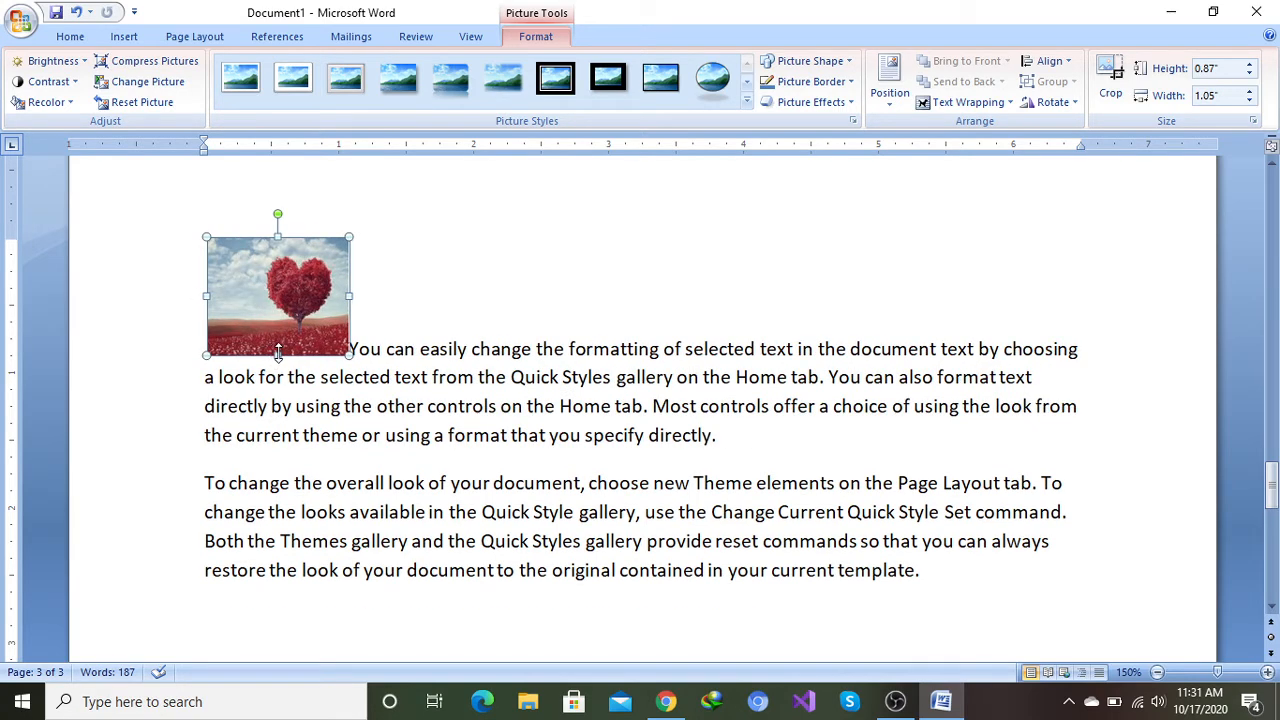
drag(278, 352, 278, 325)
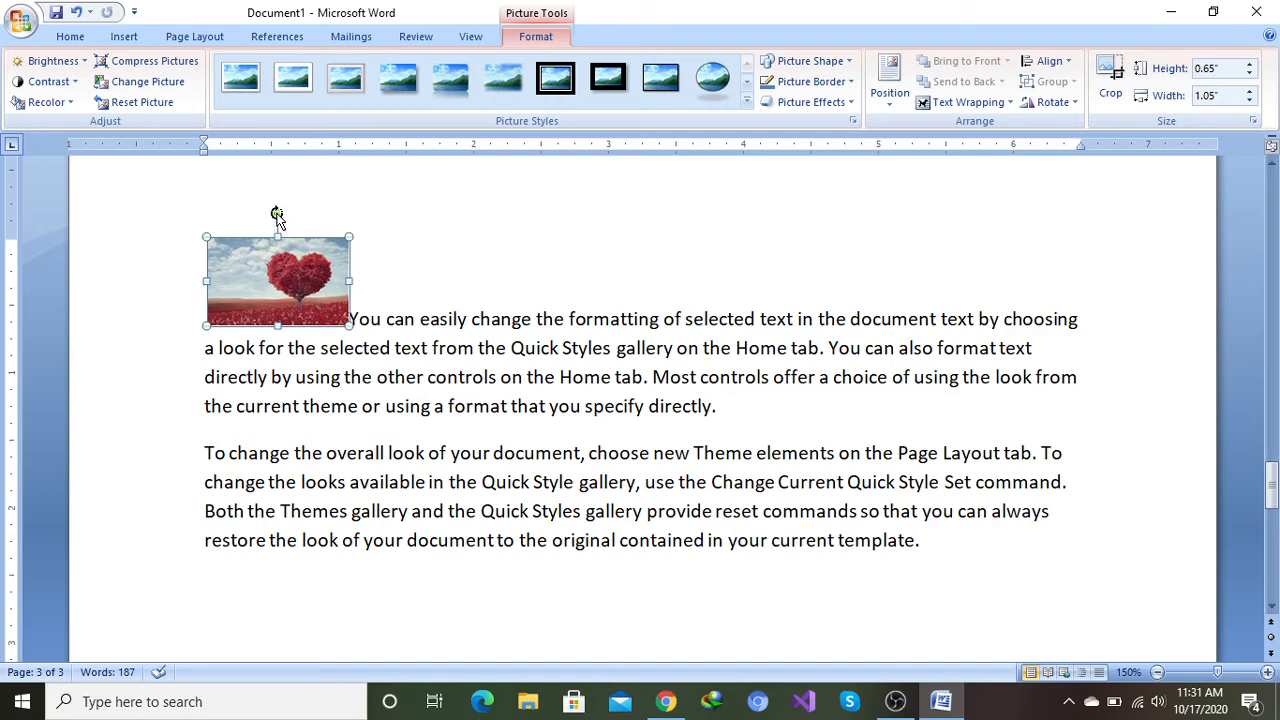
Step: Move the picture into the text after 'You can easily change the' and add an empty line above the paragraph
mouse_move(277, 217)
mouse_down()
mouse_move(301, 362)
mouse_move(346, 346)
mouse_move(351, 257)
mouse_move(283, 191)
mouse_move(280, 209)
mouse_up()
drag(267, 272, 479, 250)
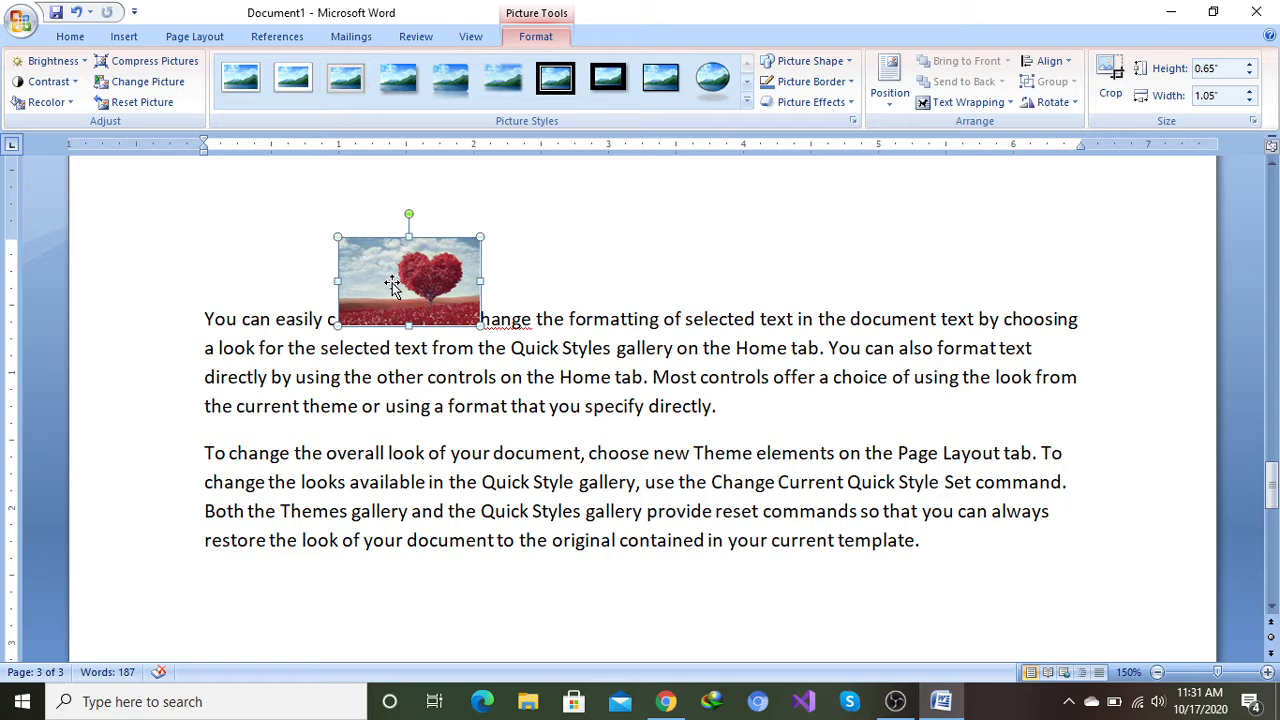
drag(390, 280, 567, 220)
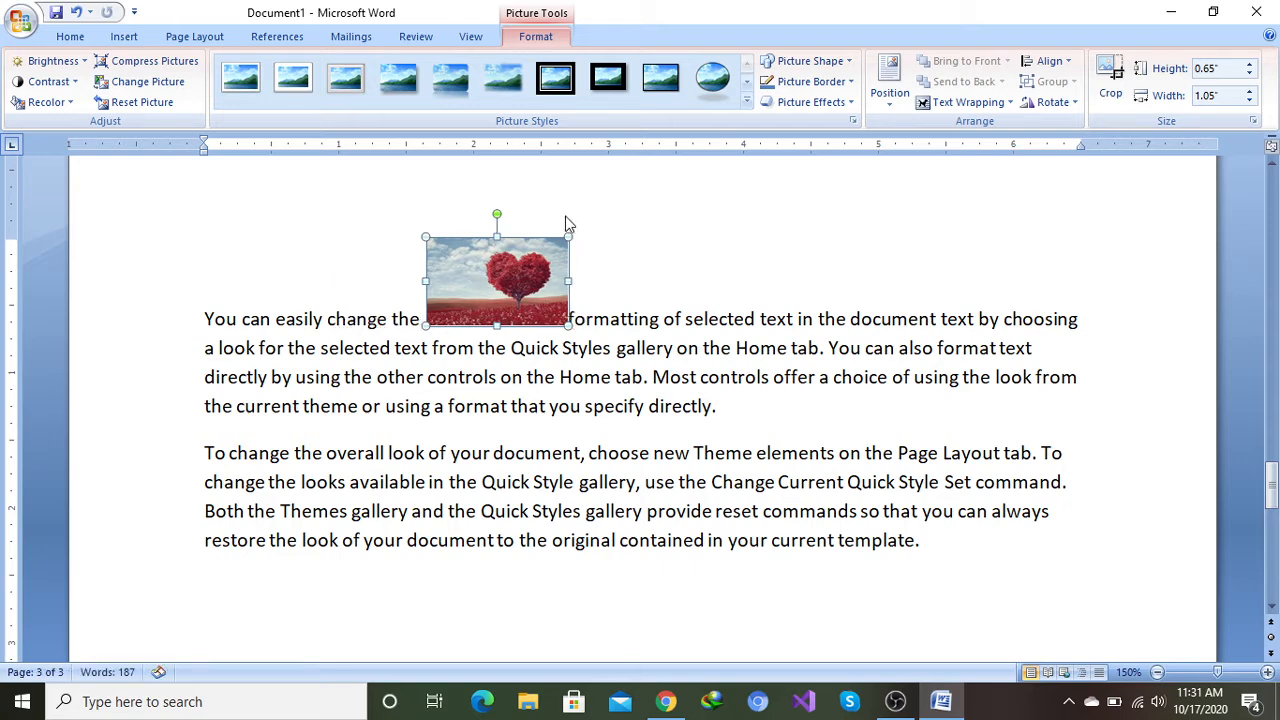
click(205, 320)
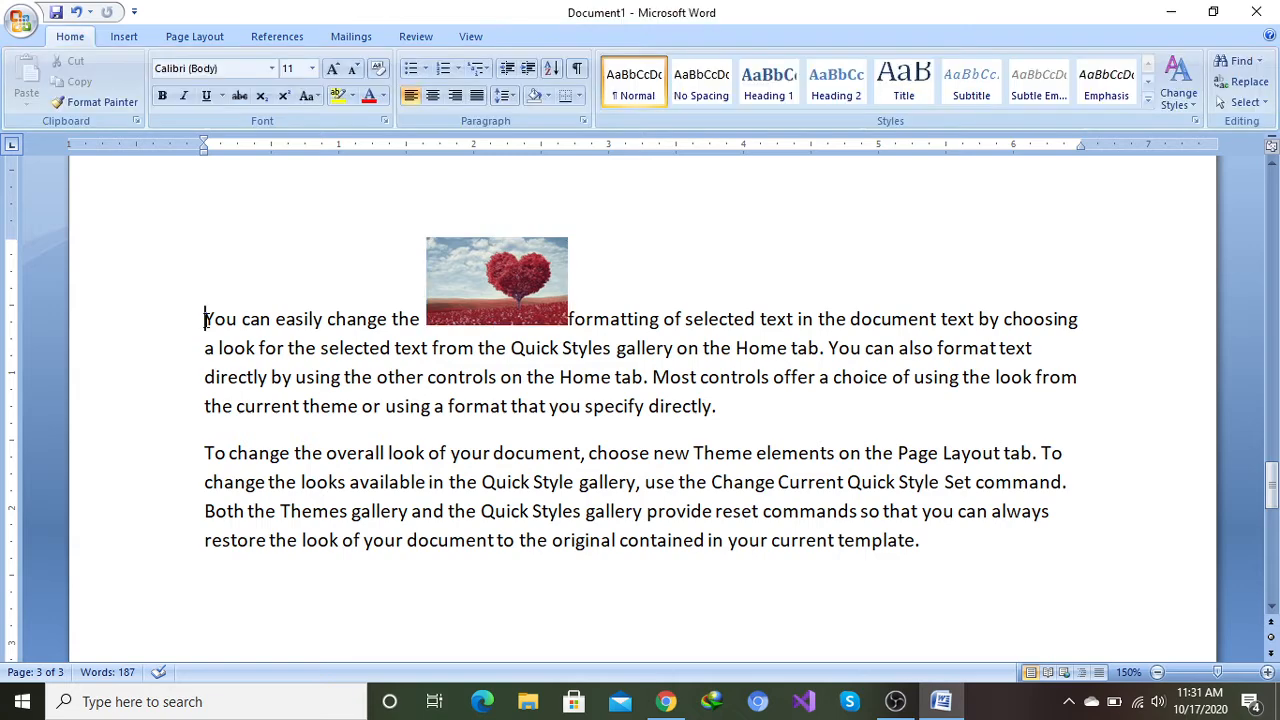
key(Return)
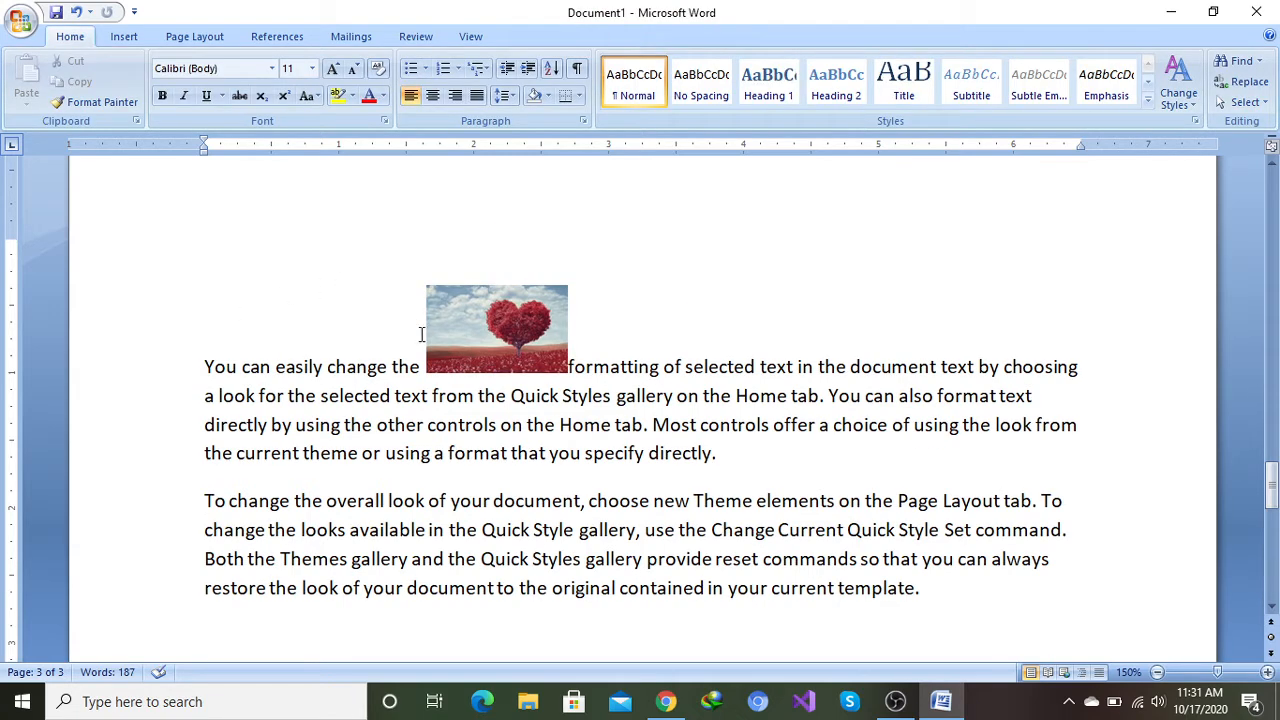
Step: Enlarge the picture by its corner handles to about 1.78 in high by 2.86 in wide
click(474, 326)
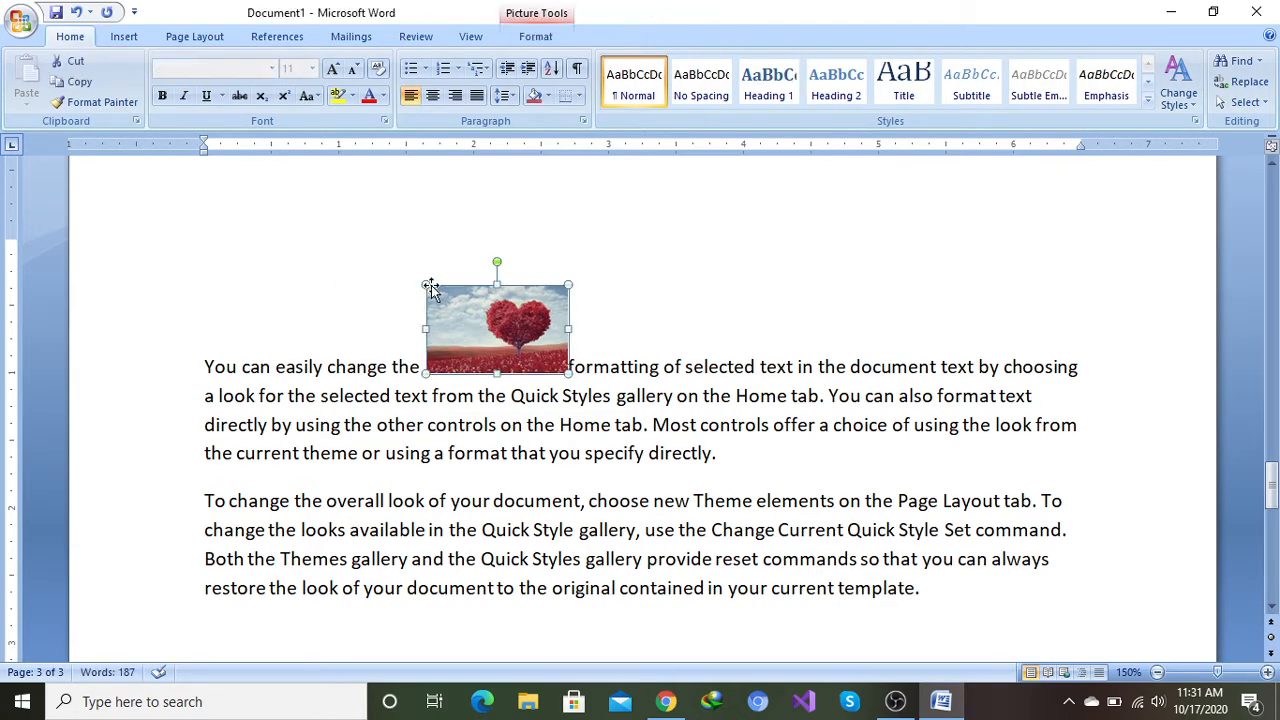
drag(425, 285, 360, 241)
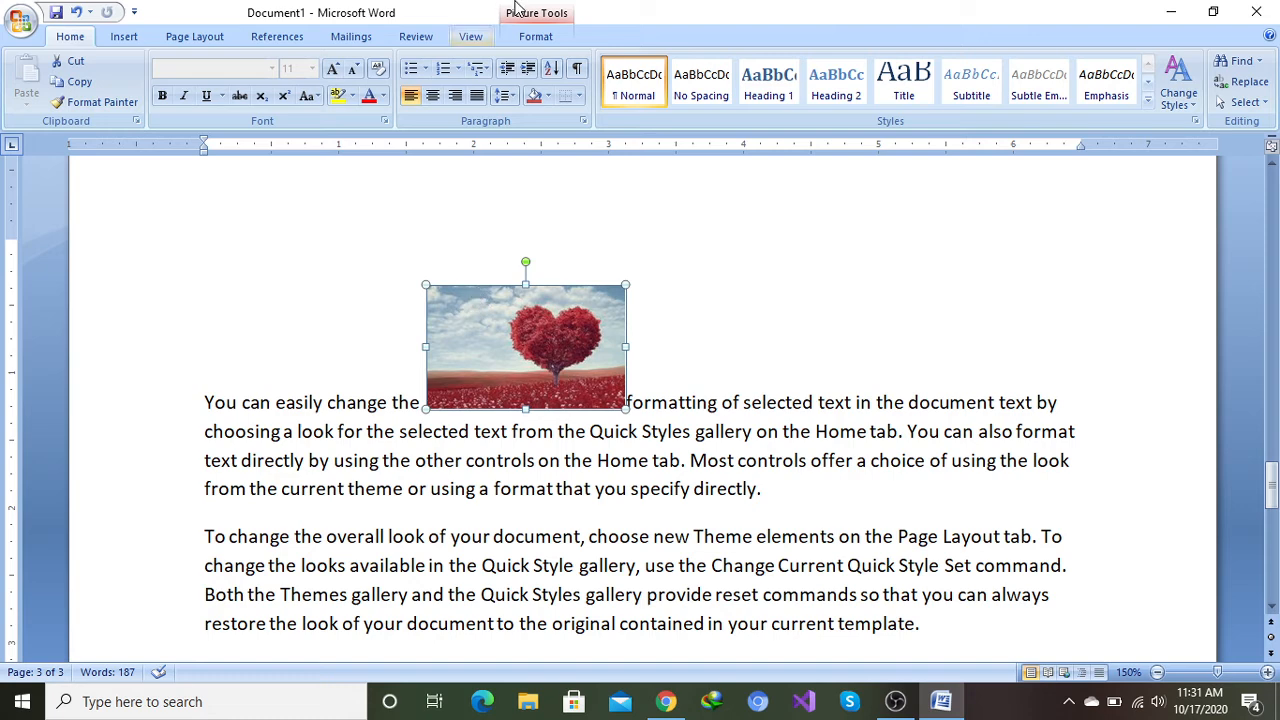
click(535, 37)
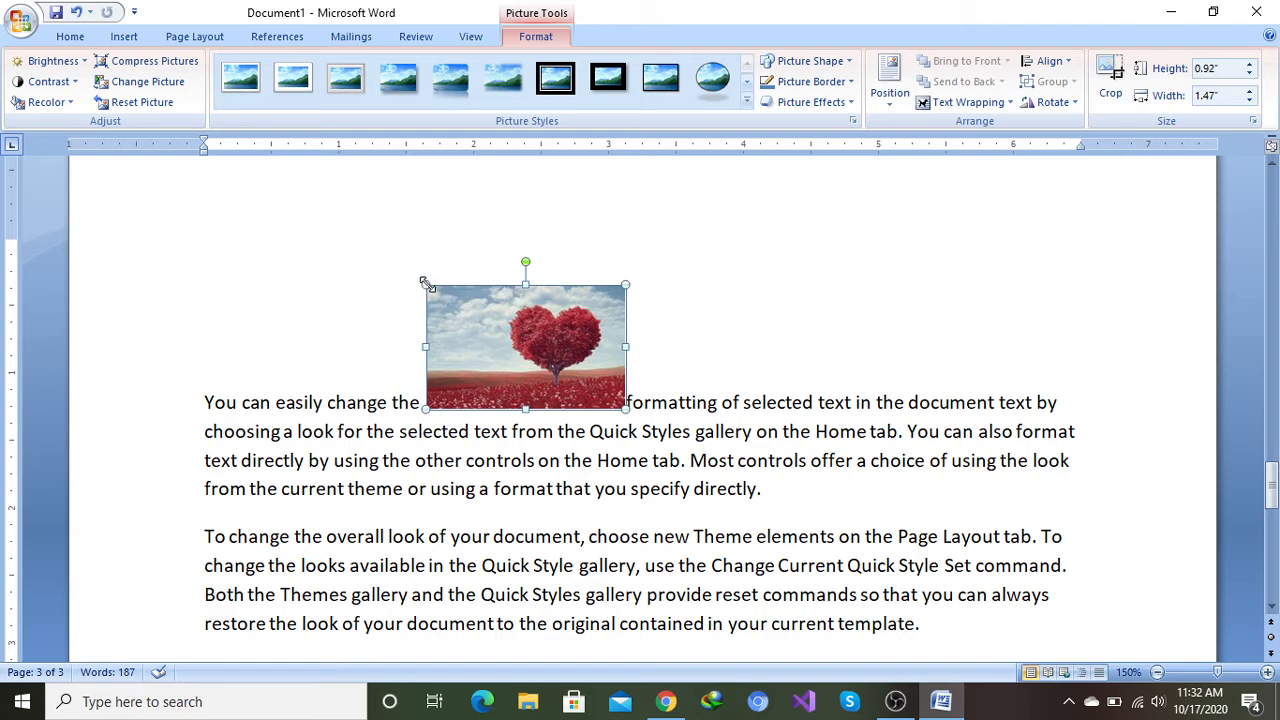
drag(426, 284, 392, 207)
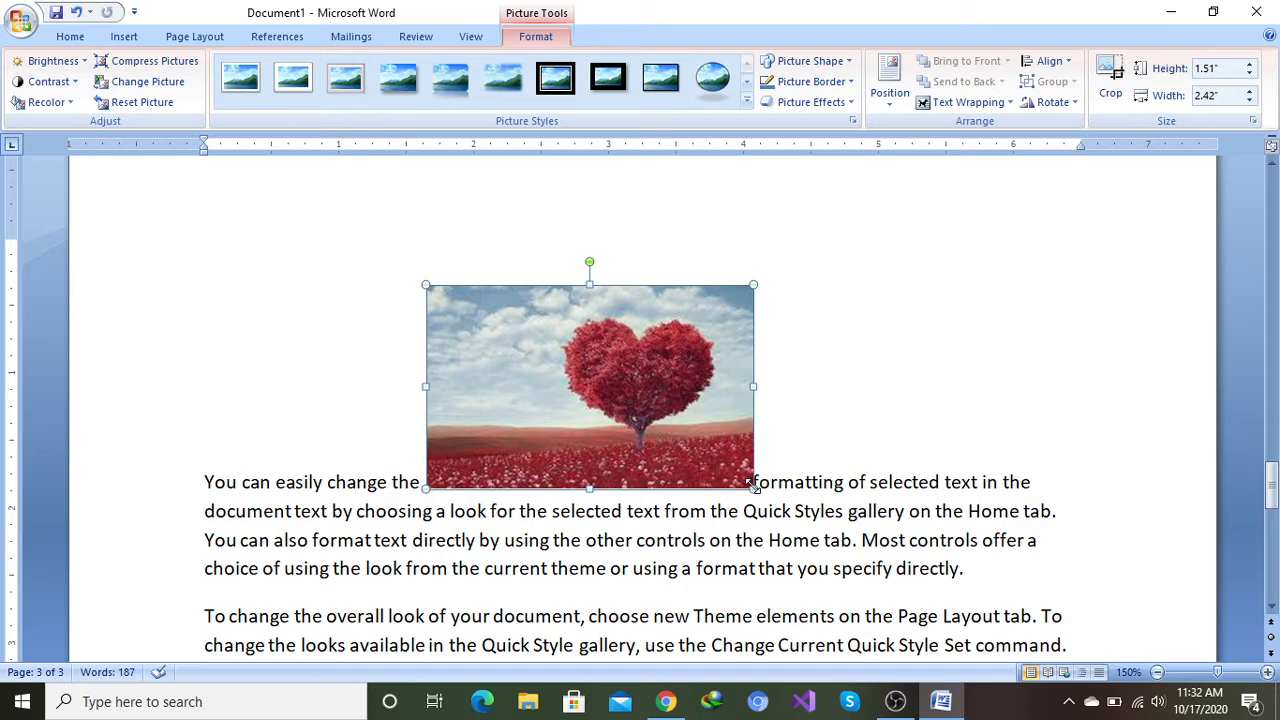
drag(753, 487, 812, 524)
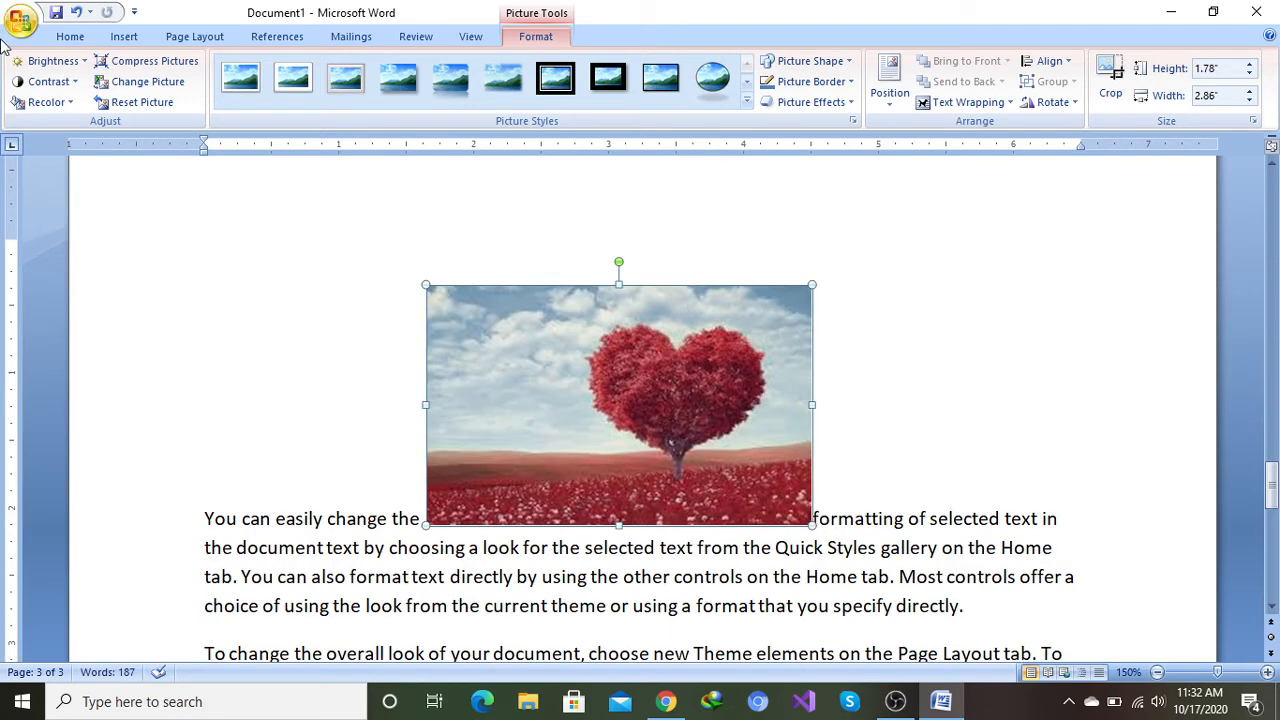
Step: Set the picture's brightness to -20% and its contrast to +30%
click(82, 66)
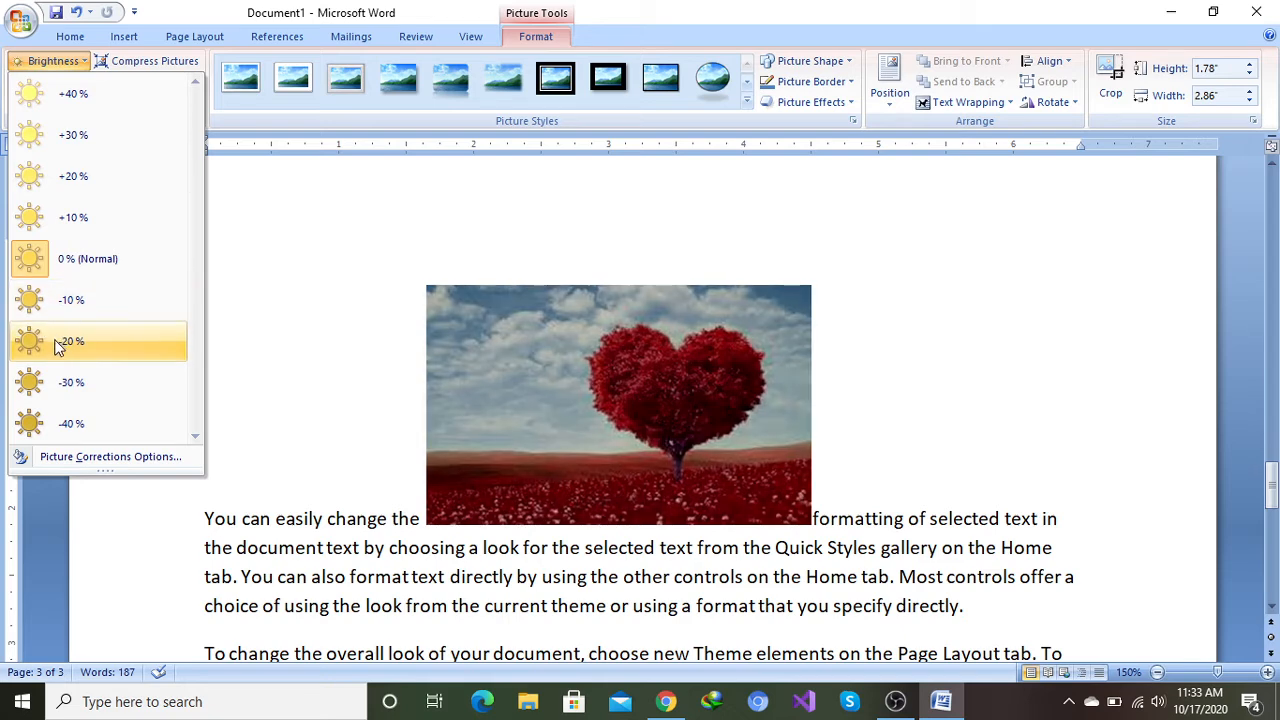
click(55, 345)
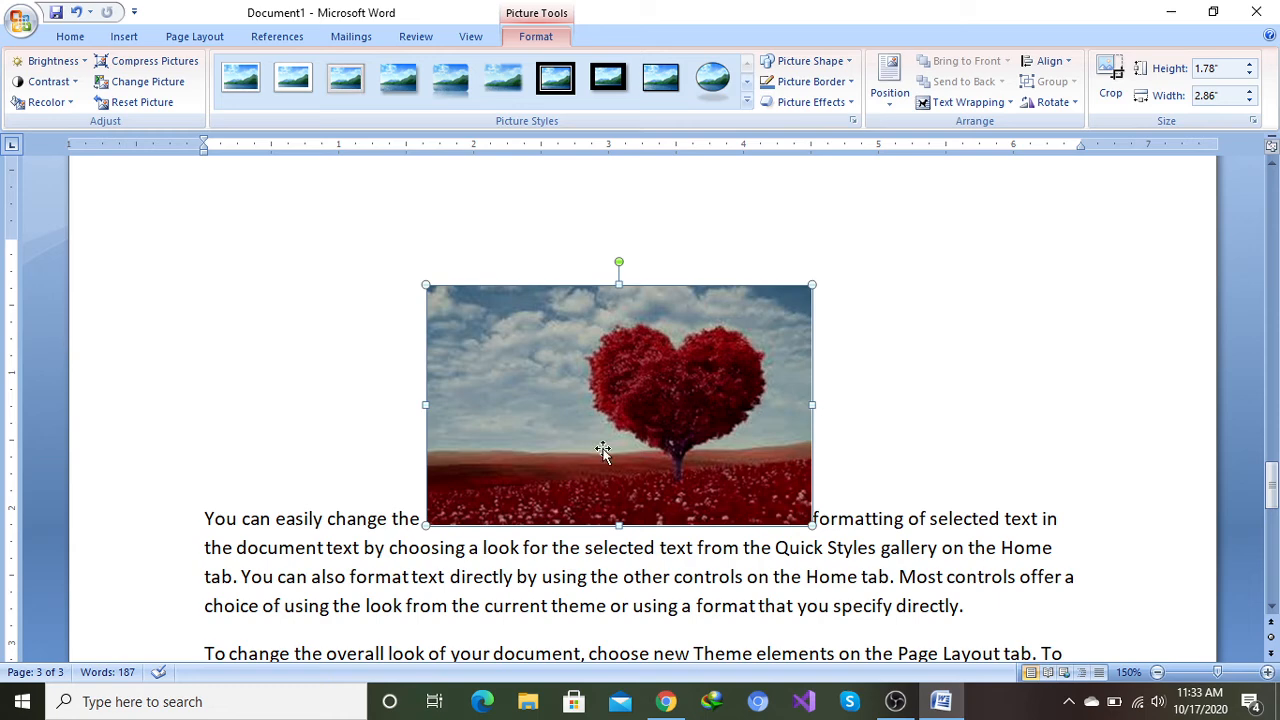
click(75, 83)
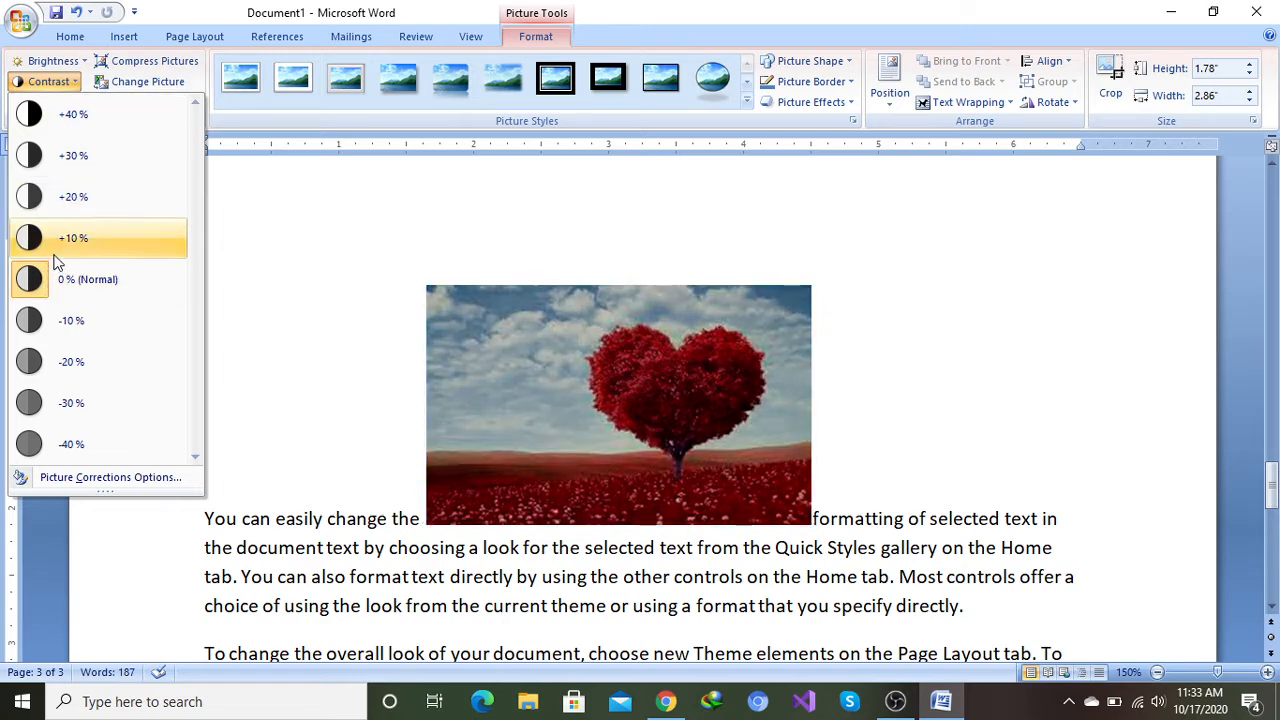
click(62, 156)
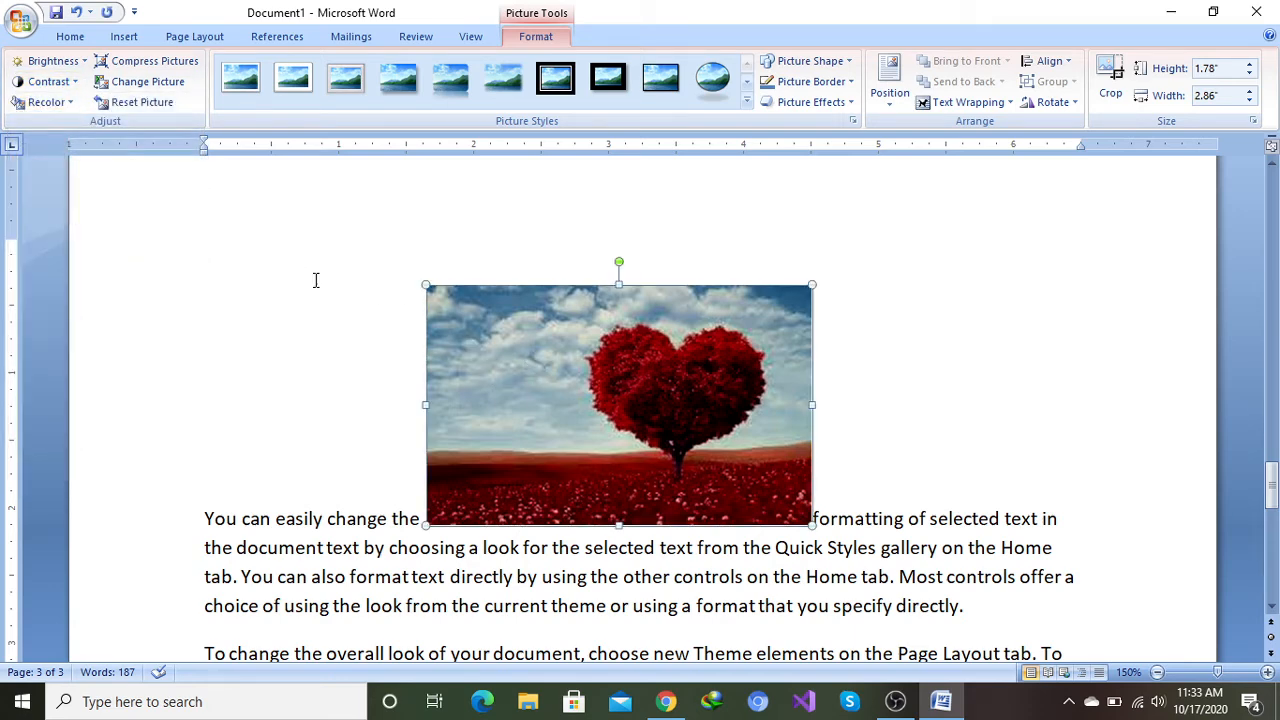
Step: Set the picture to No Recolor and compress the selected picture with the default settings
click(70, 104)
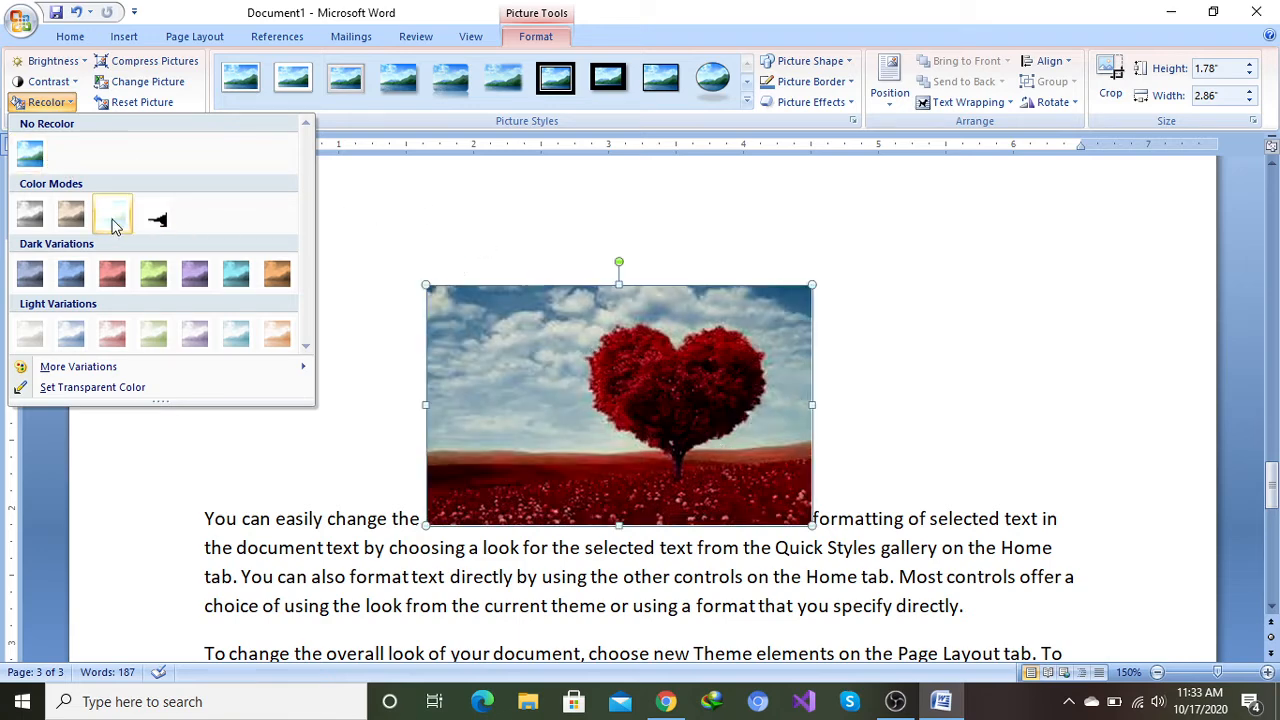
click(29, 155)
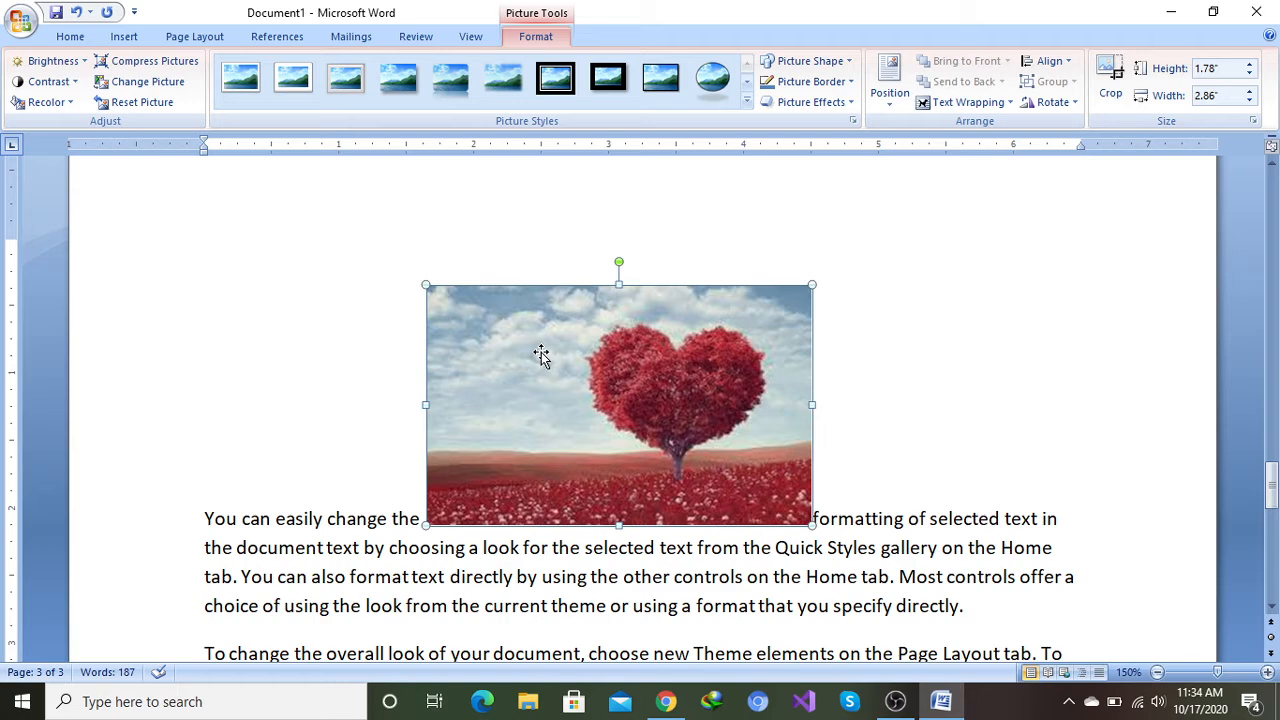
click(148, 63)
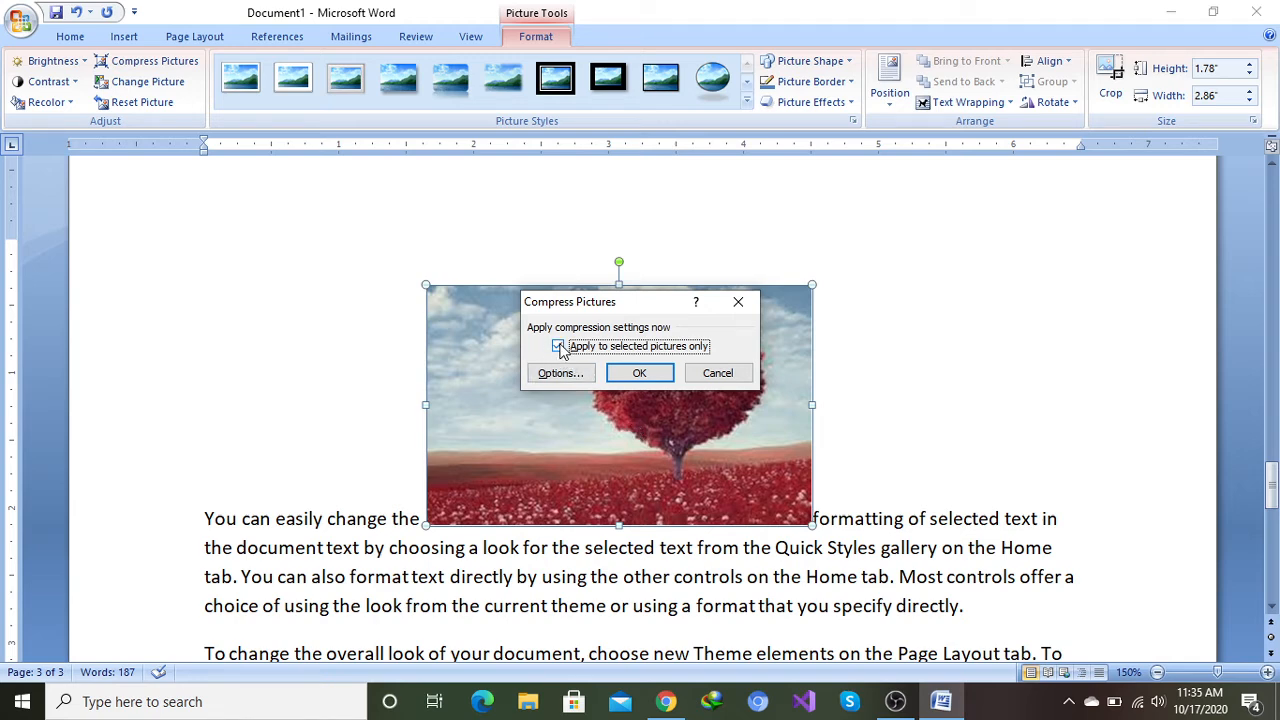
click(641, 375)
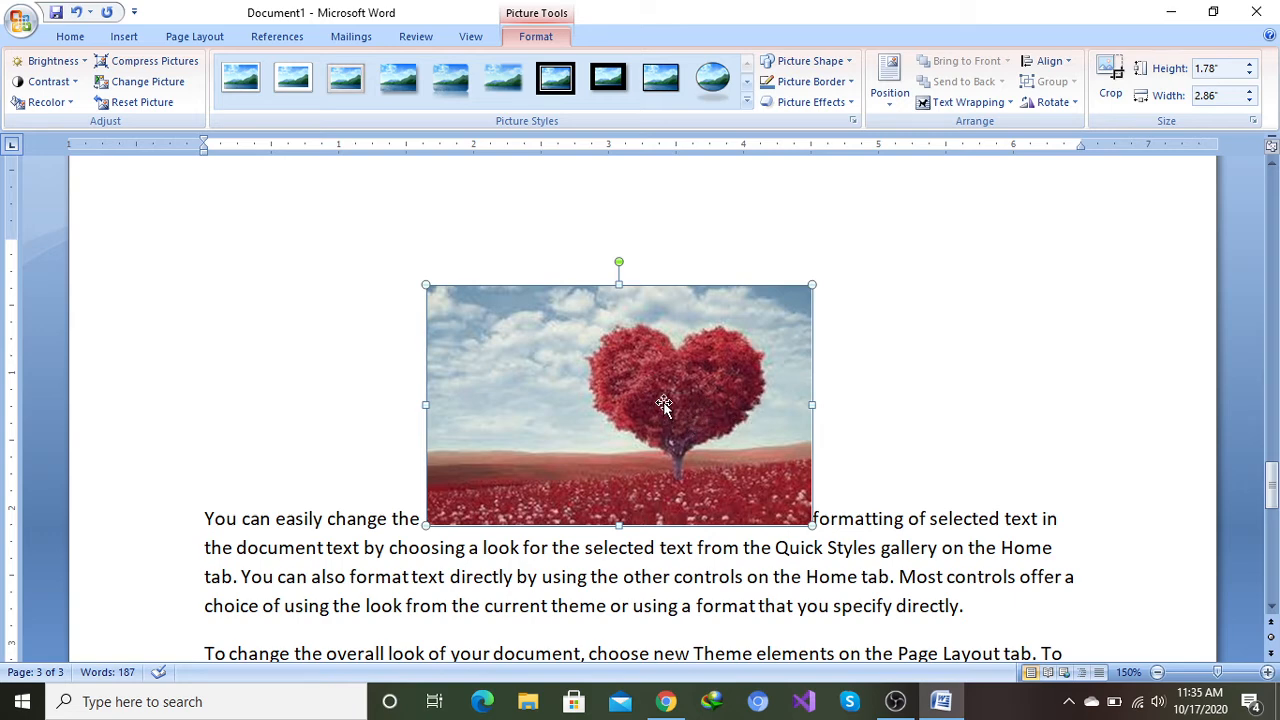
Step: Replace the picture with image3.jpg from the Desktop
click(144, 84)
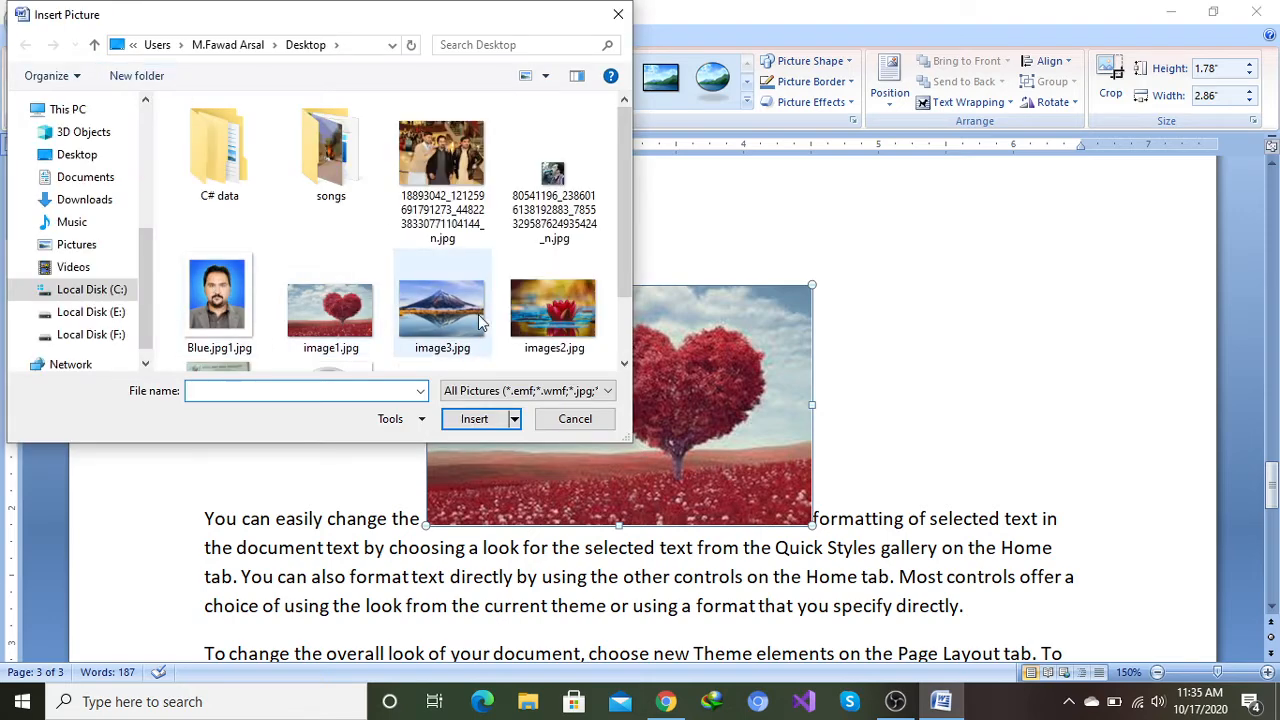
click(460, 318)
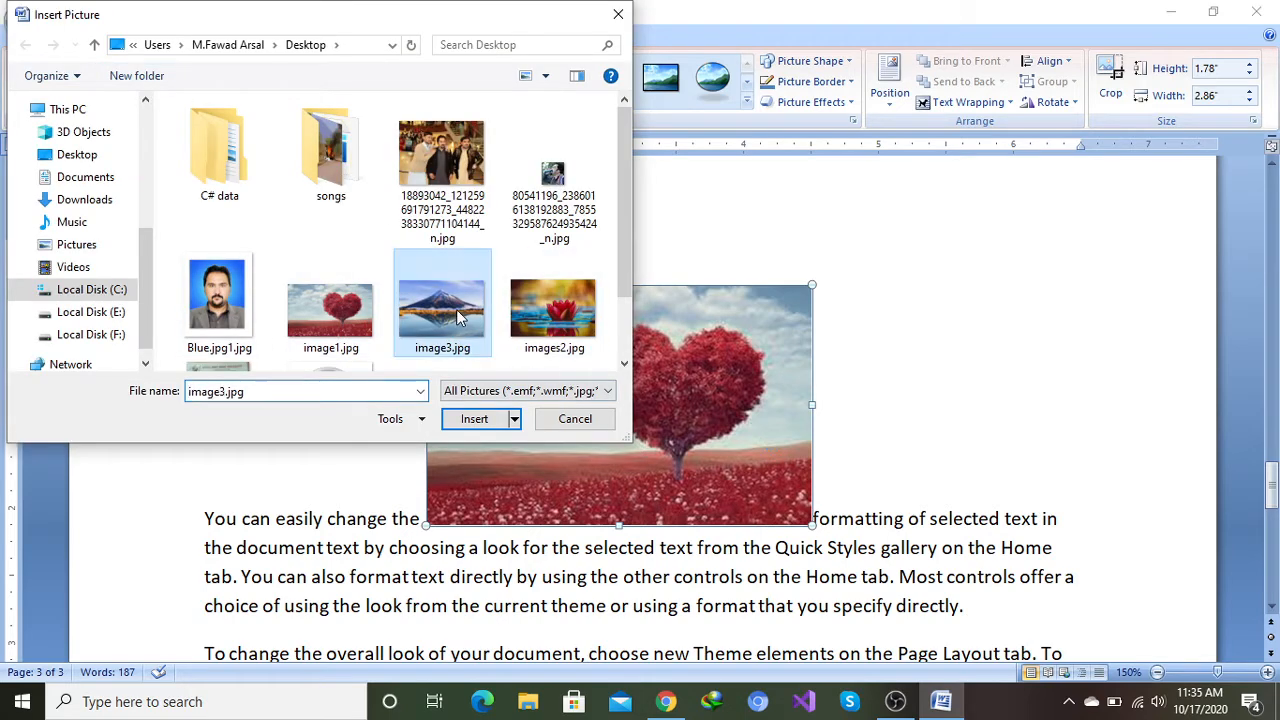
click(481, 420)
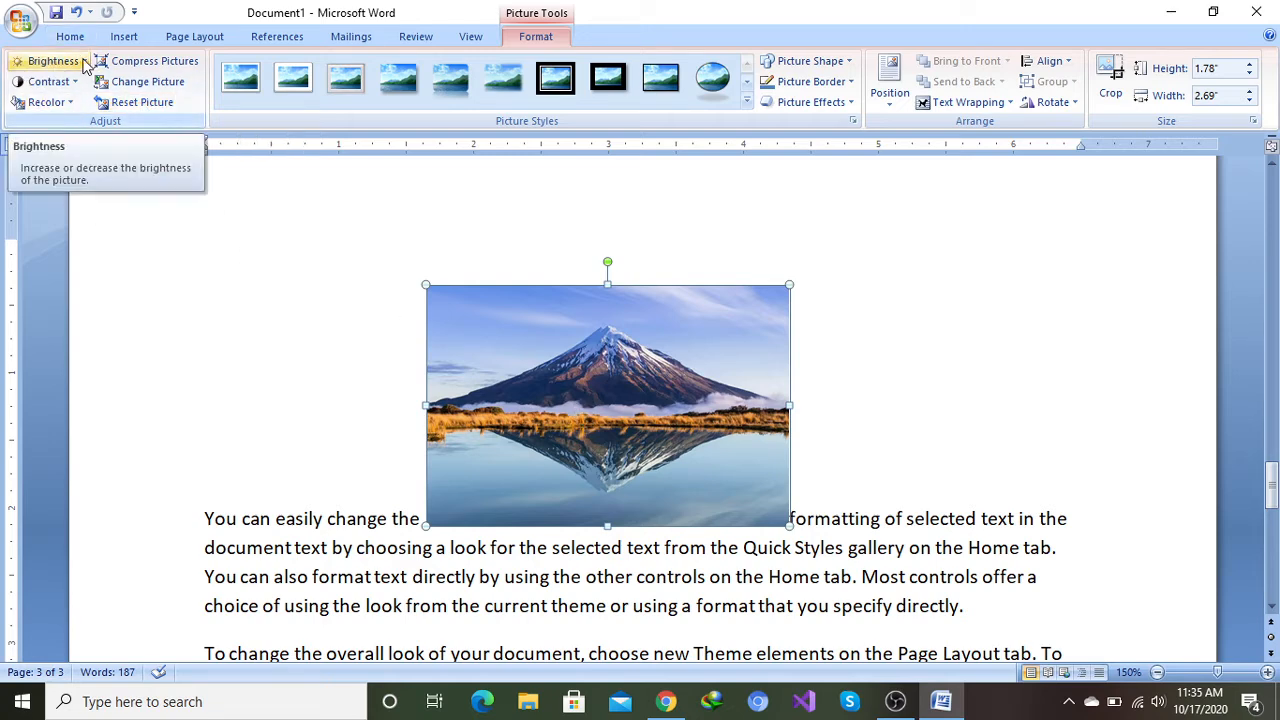
Step: Set the new picture's brightness to +40% and its contrast to -30%
click(85, 62)
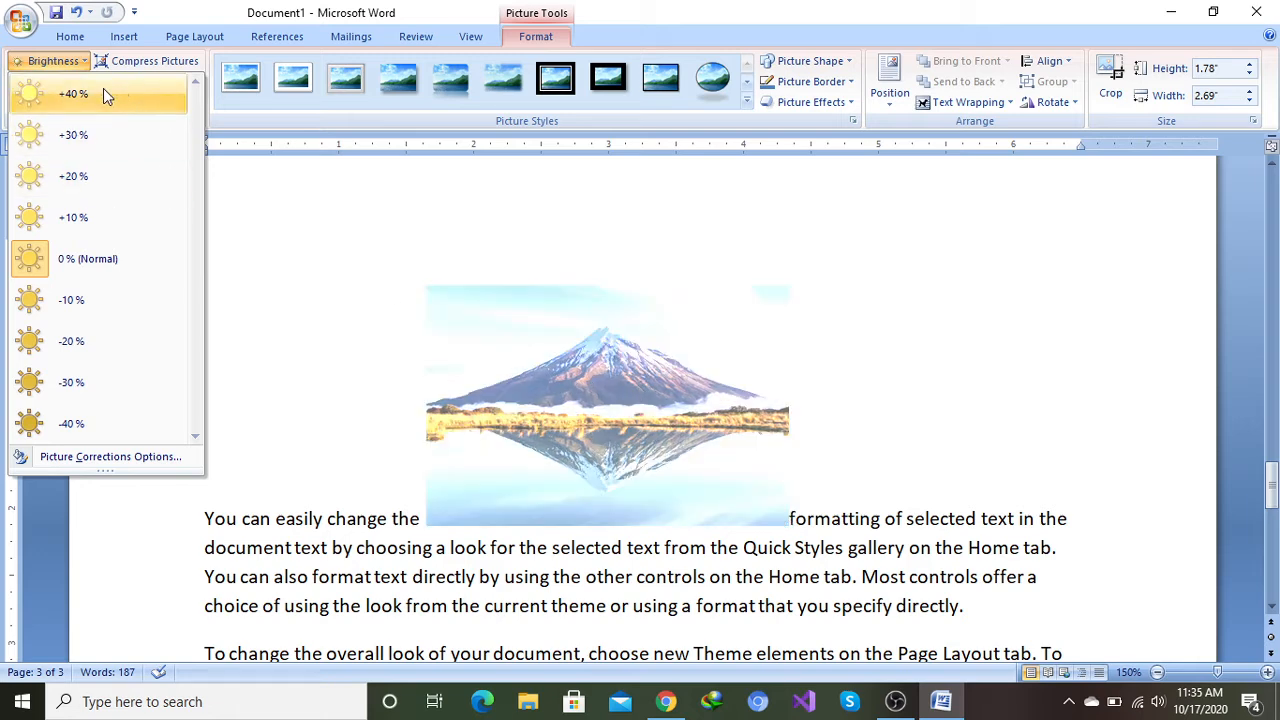
click(103, 90)
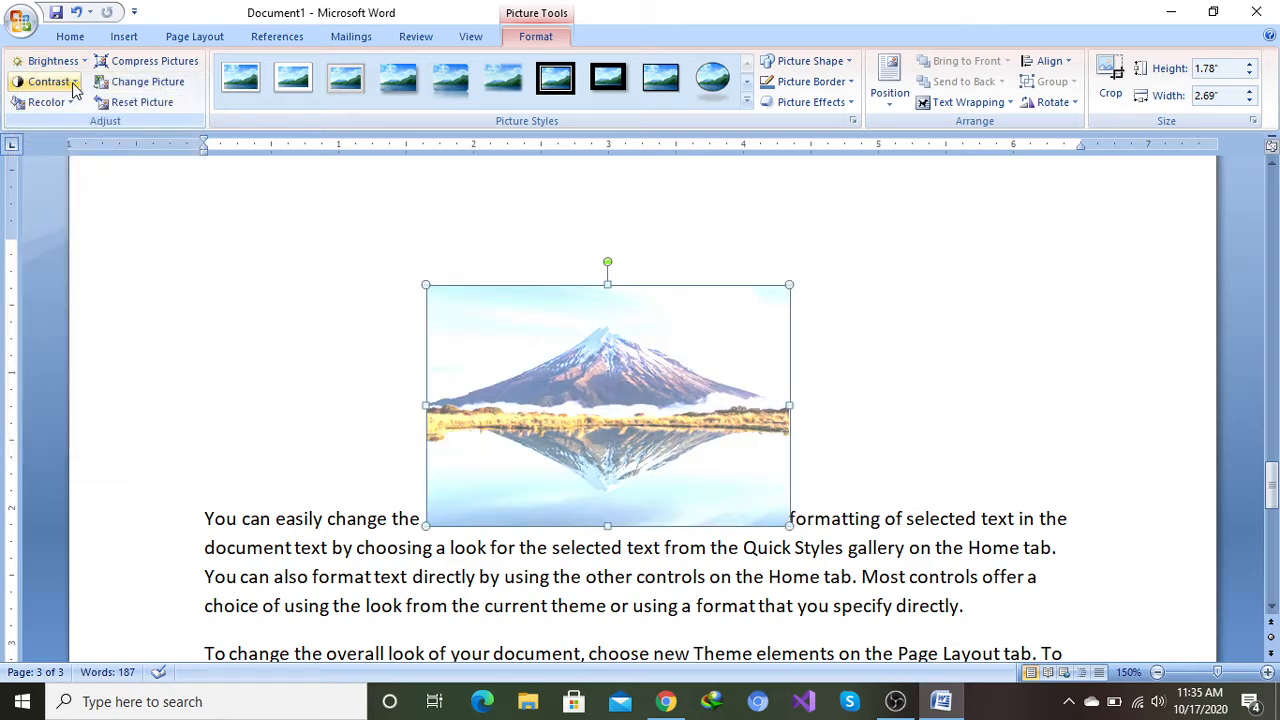
click(73, 82)
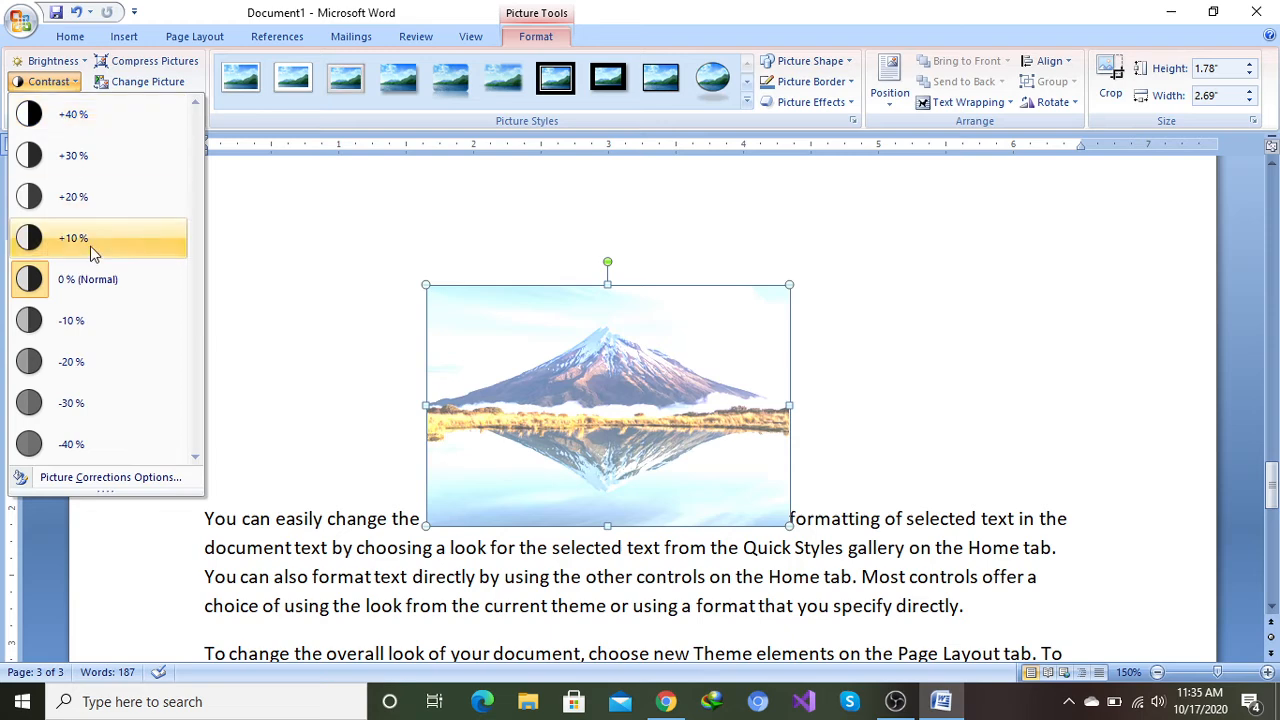
click(88, 423)
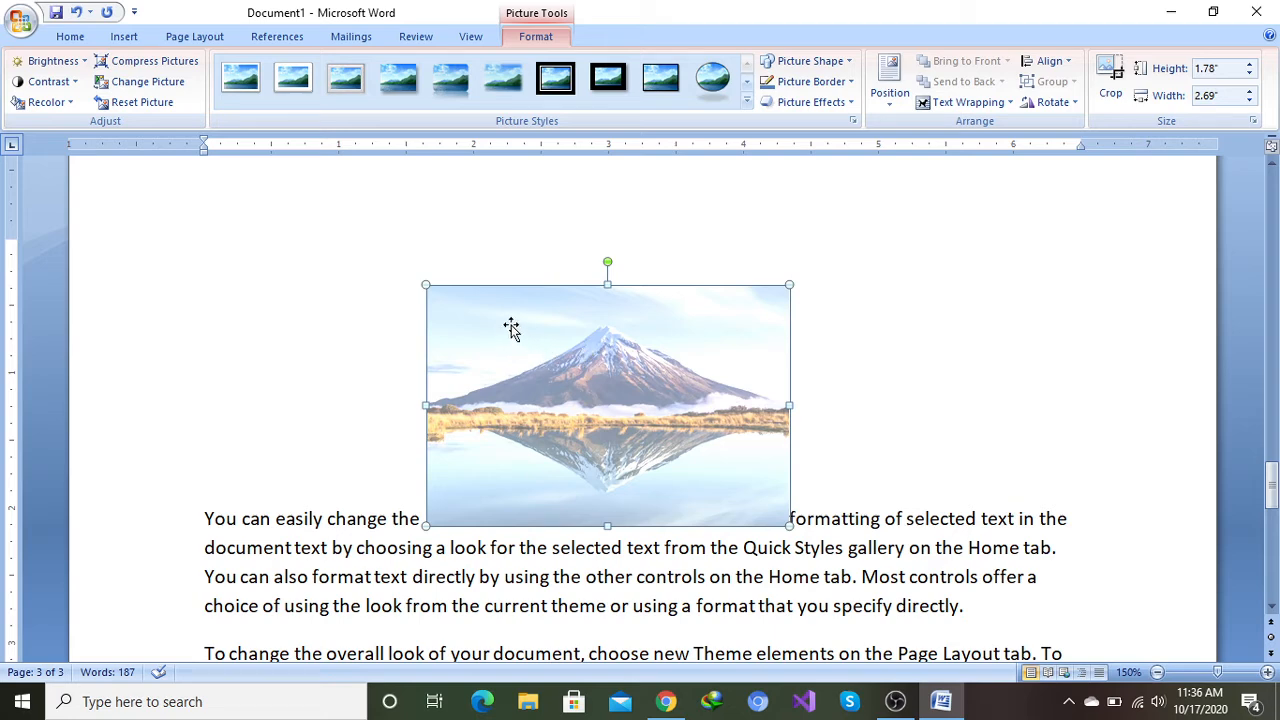
Step: Reset the picture's formatting and shrink it by its corner handles to about 2.42 in high by 3.66 in wide
click(137, 104)
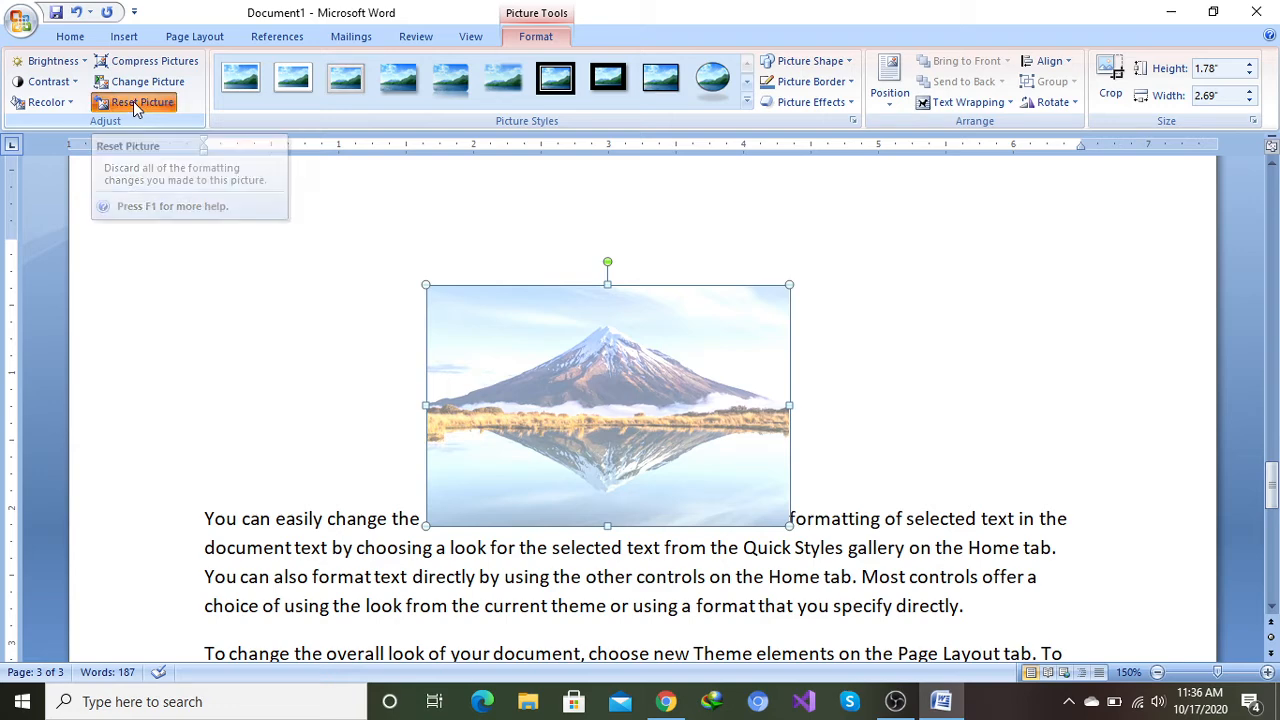
scroll(693, 418, up, 1)
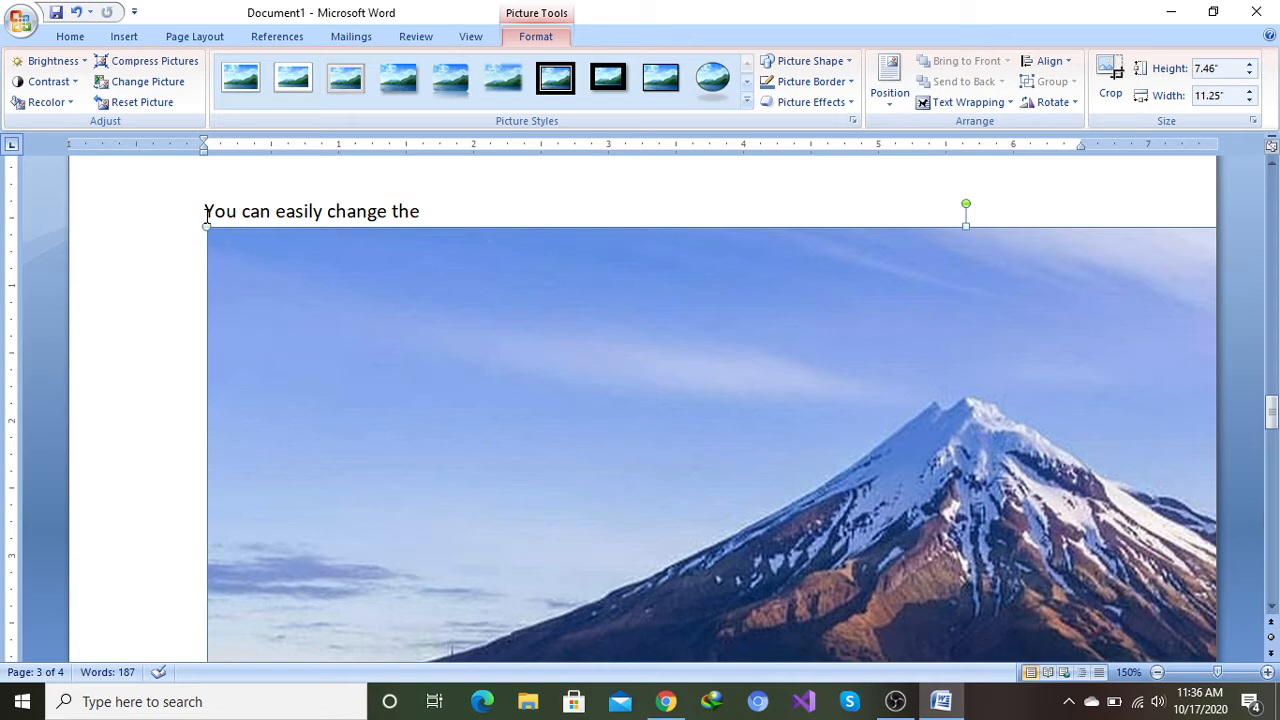
drag(202, 228, 731, 485)
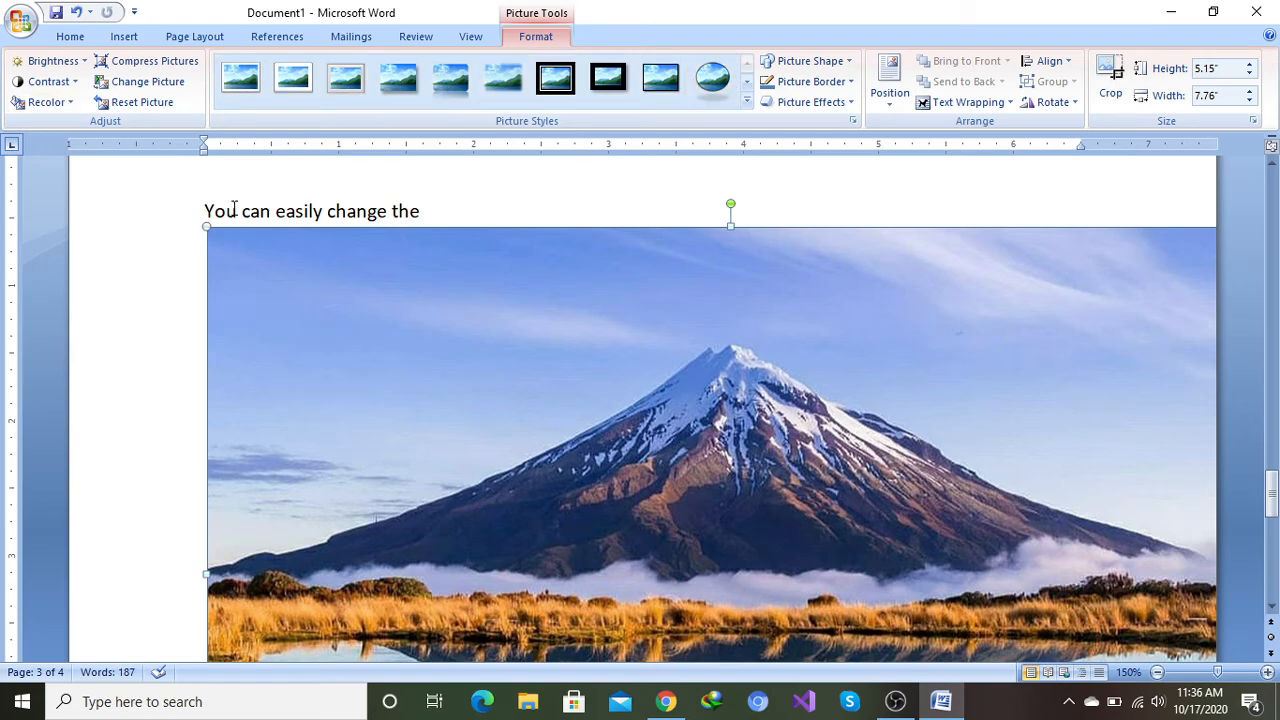
drag(205, 227, 692, 510)
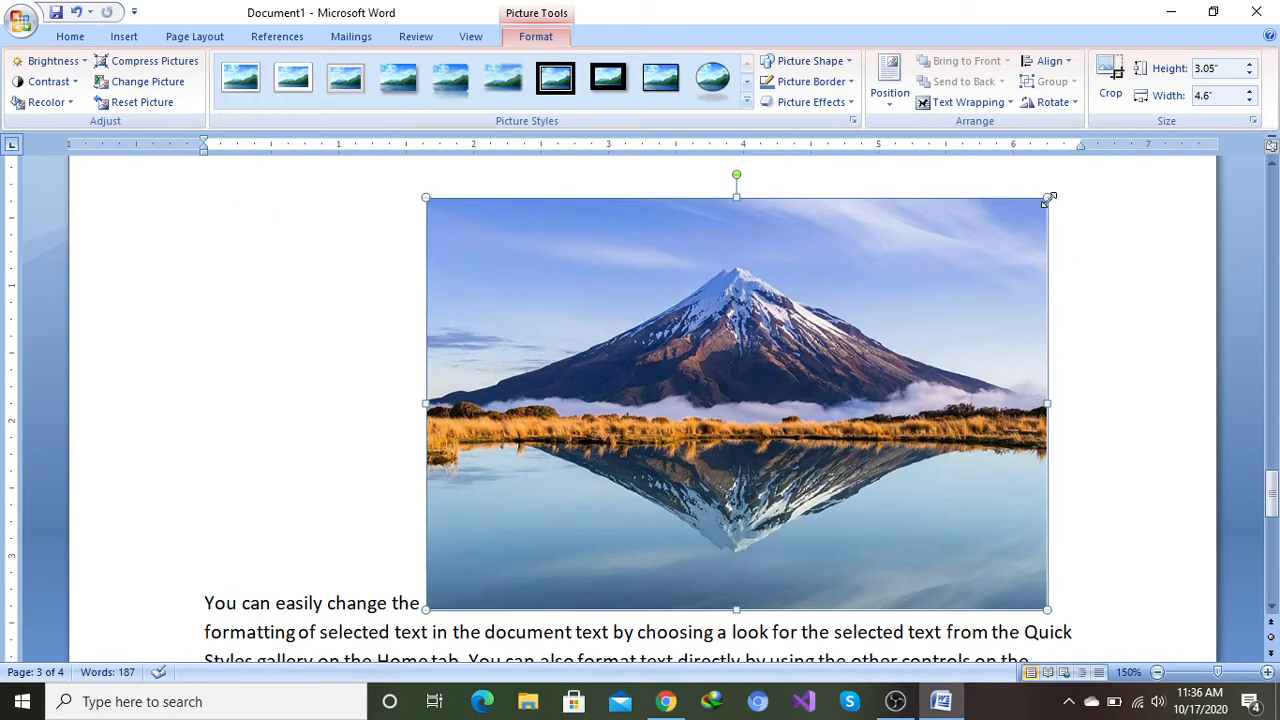
drag(1046, 197, 911, 279)
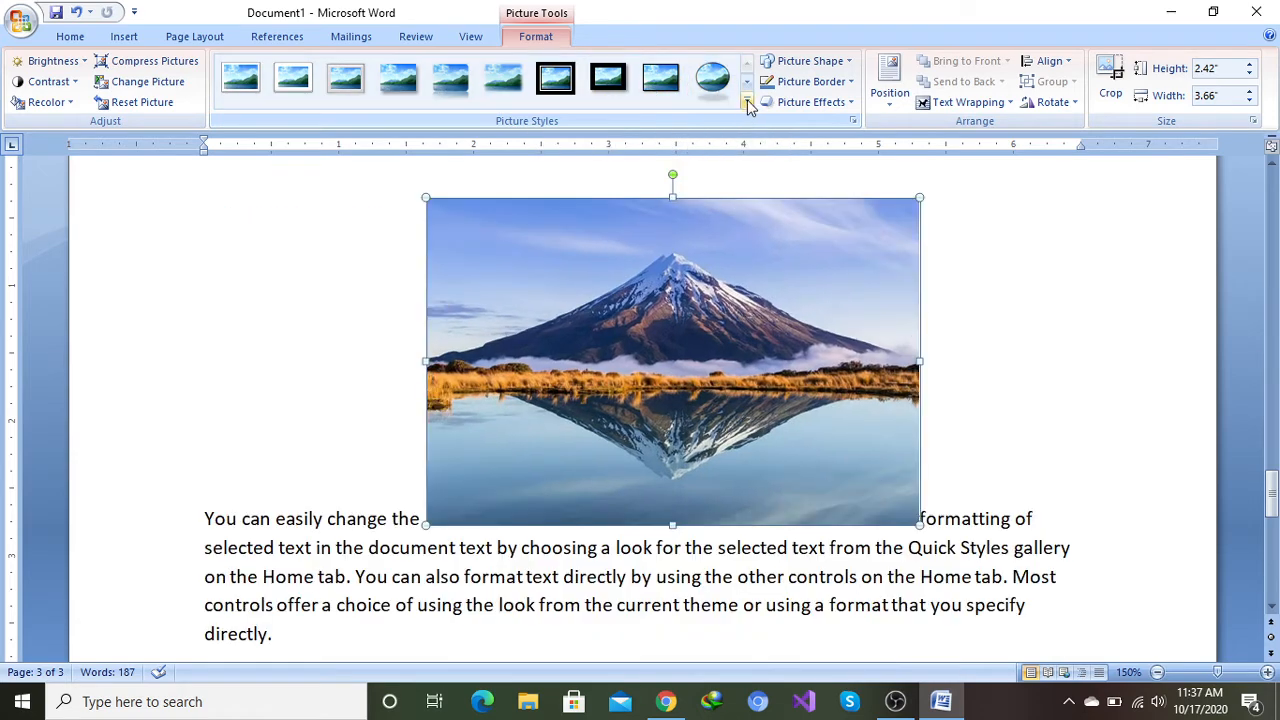
Step: Apply the Center Shadow Rectangle picture style to the picture after trying an oval style
click(747, 103)
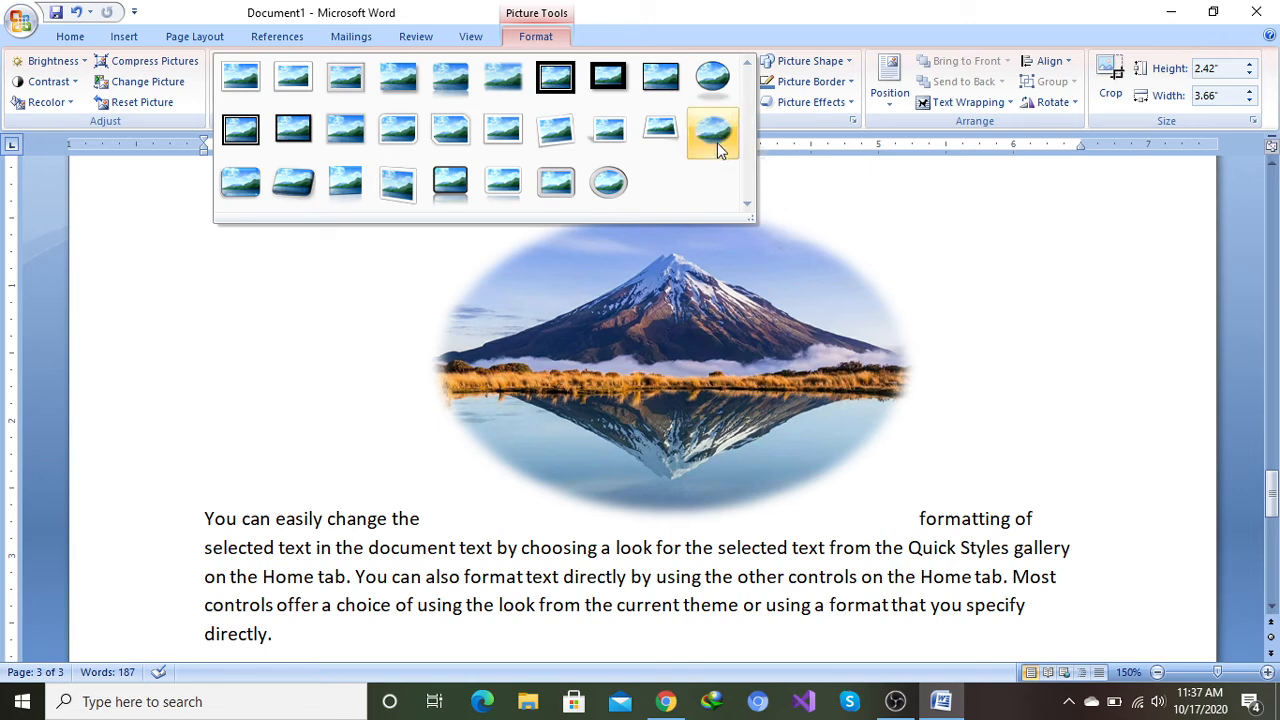
click(717, 139)
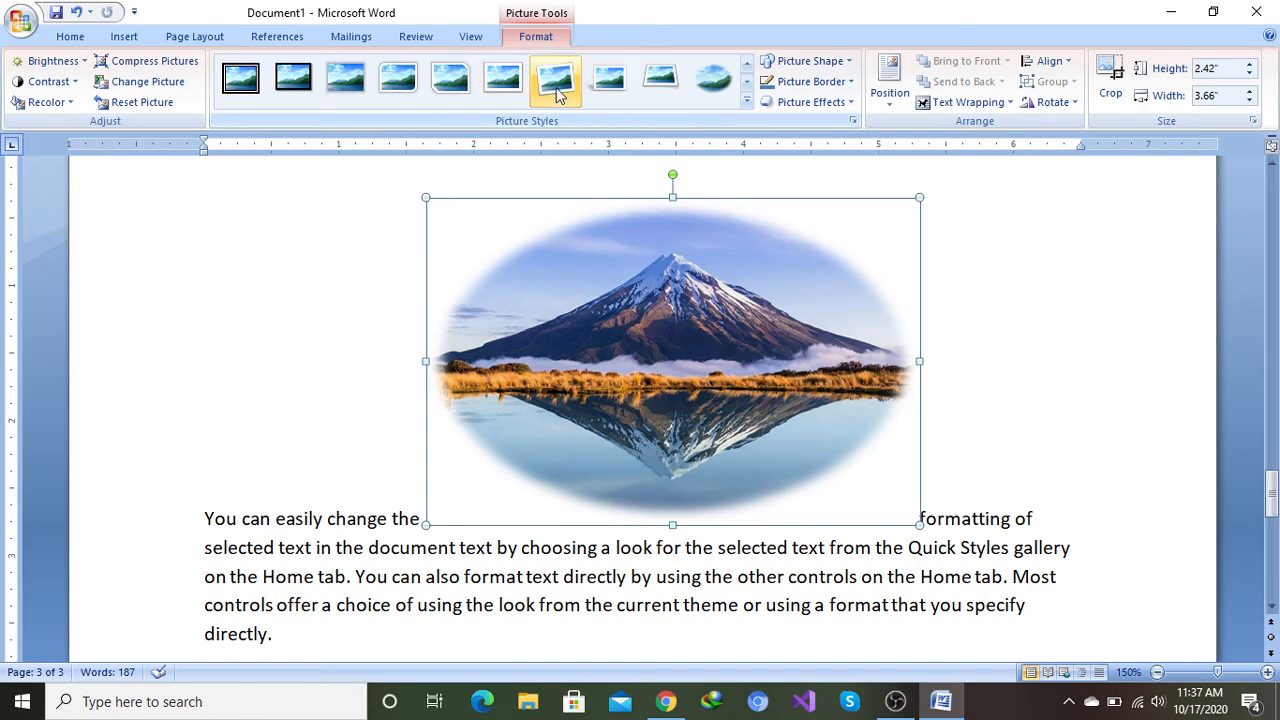
click(747, 101)
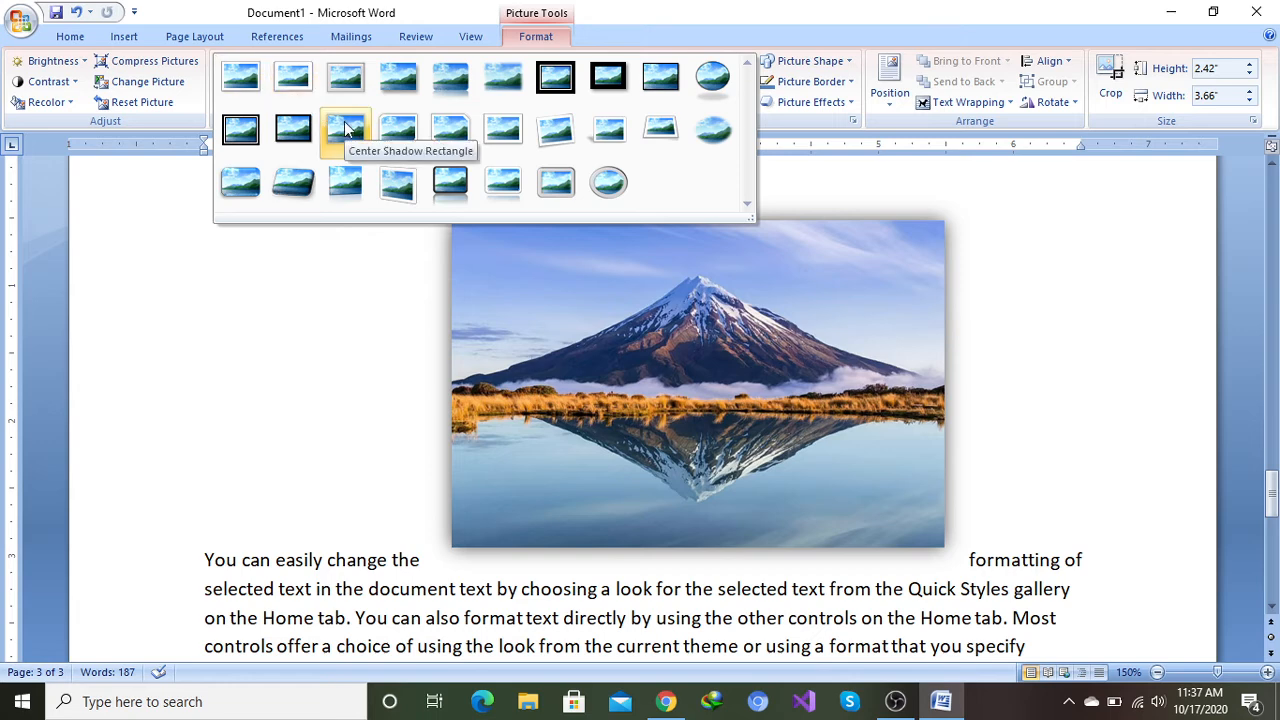
click(344, 127)
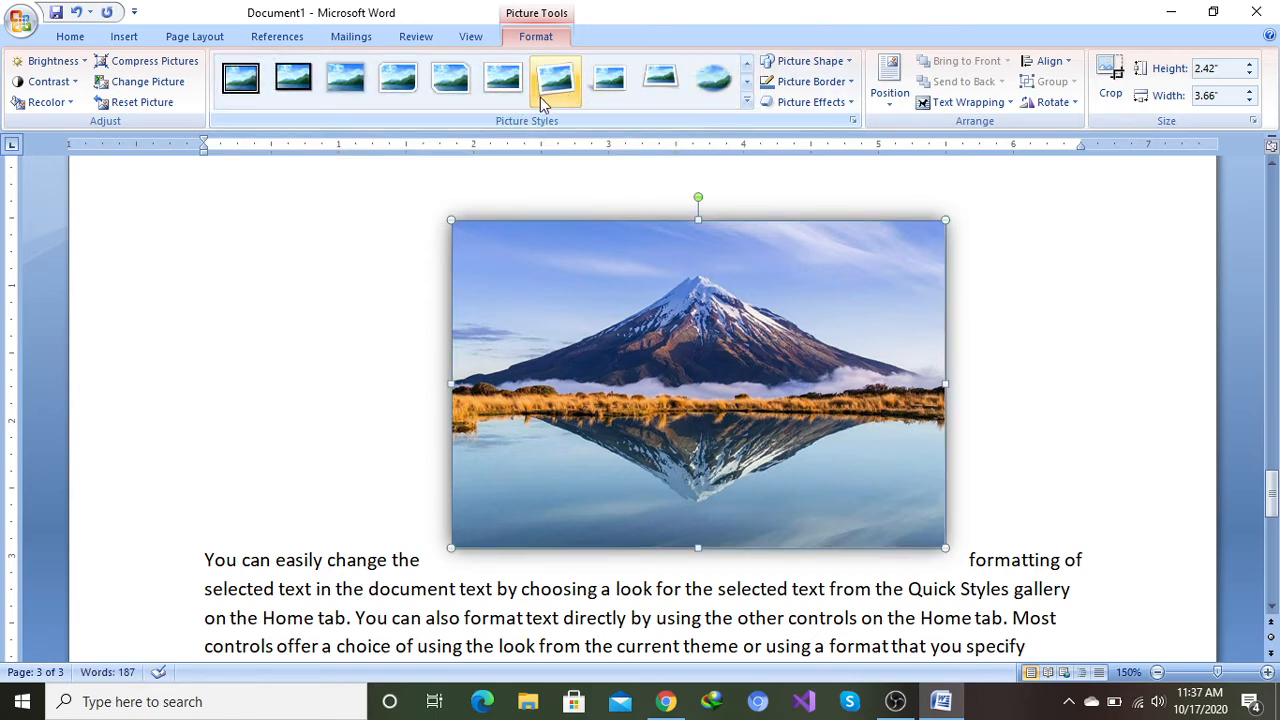
Step: Change the picture's shape to a six-point star and back to a rectangle
click(848, 63)
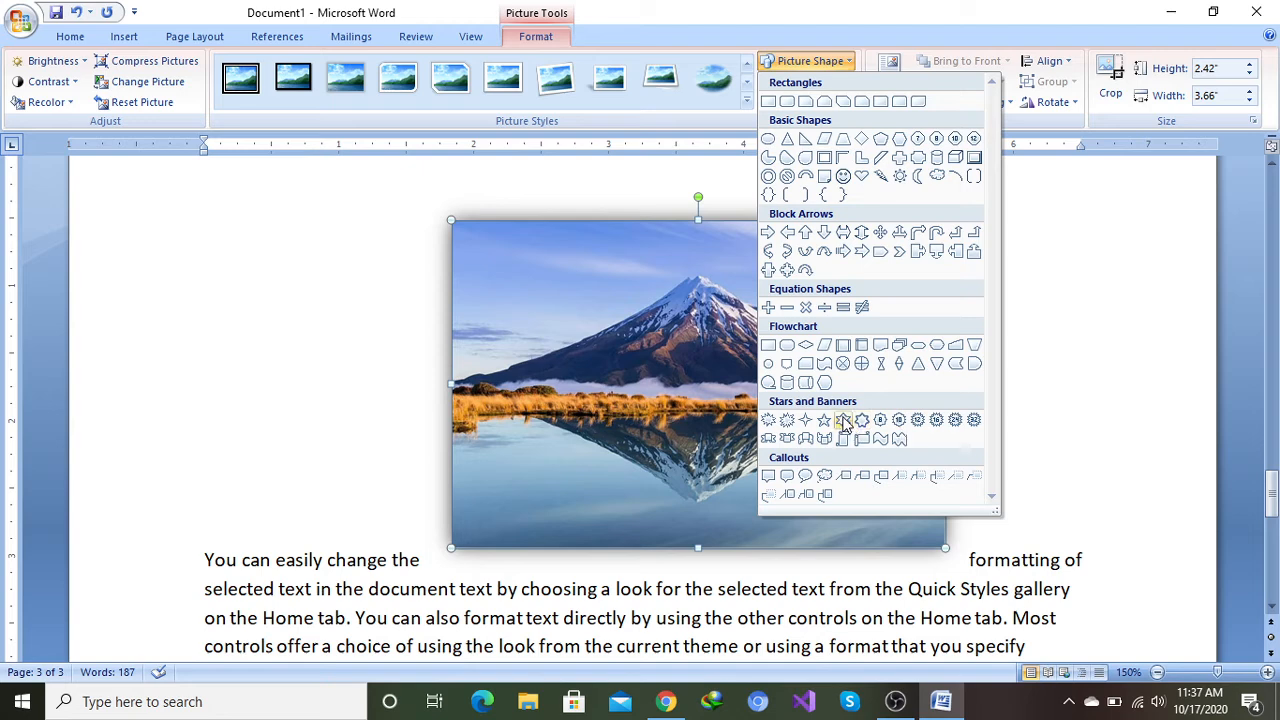
click(844, 422)
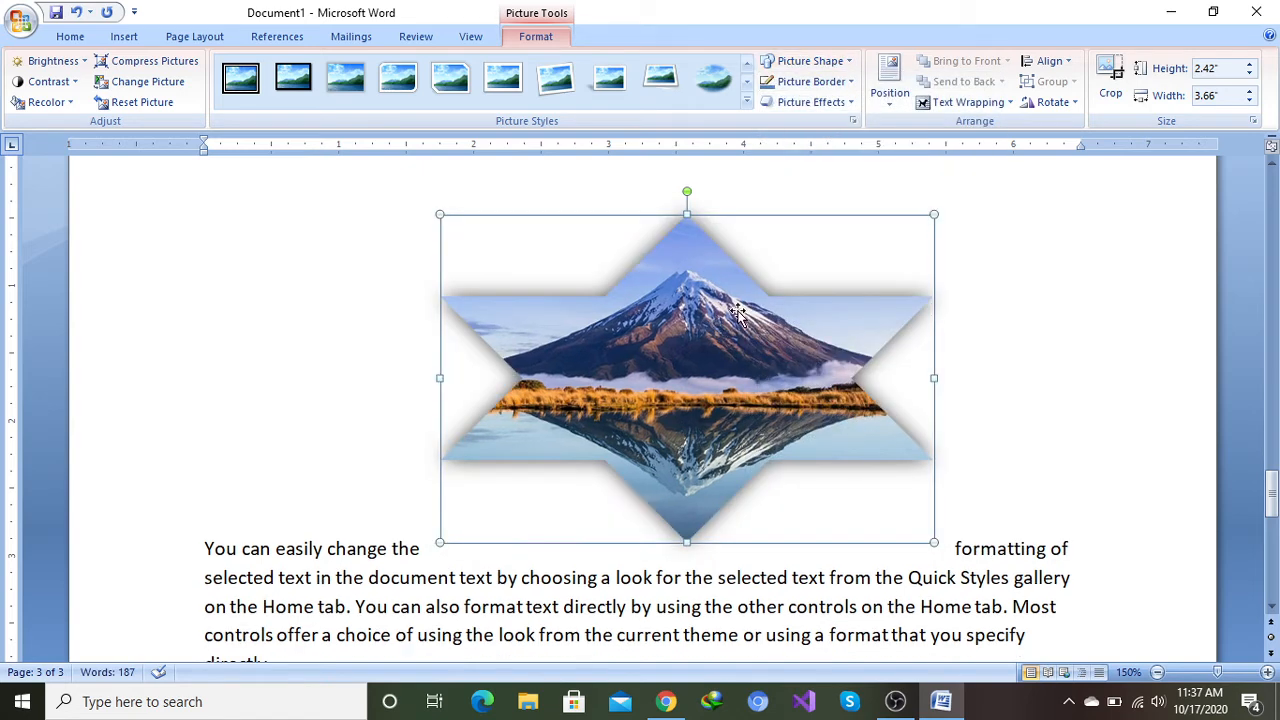
click(851, 61)
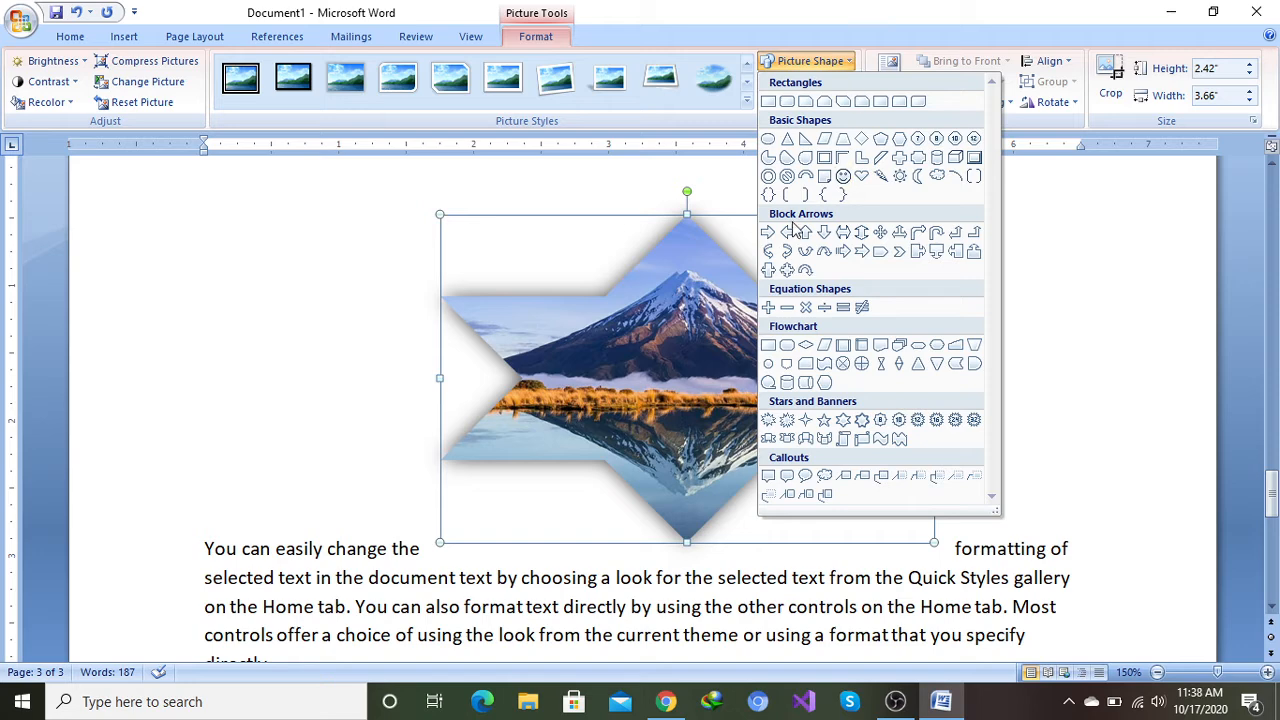
click(770, 103)
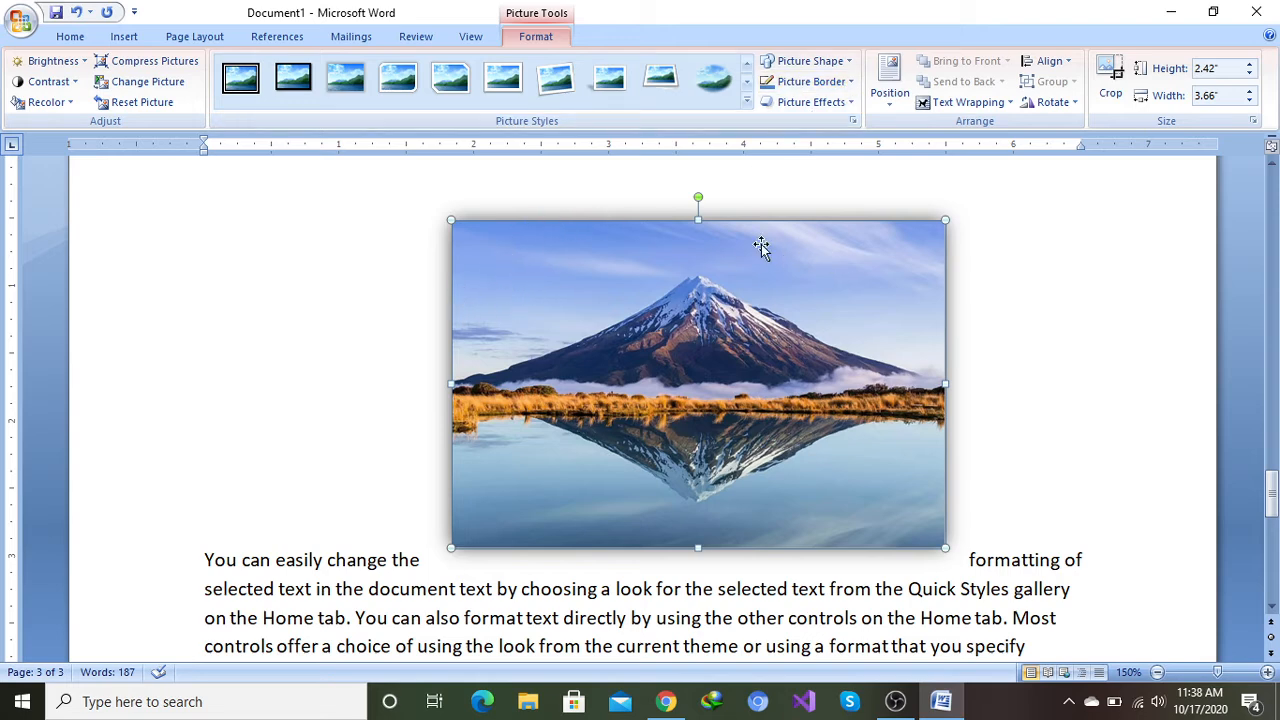
Step: Give the picture a 3 pt red border
click(851, 82)
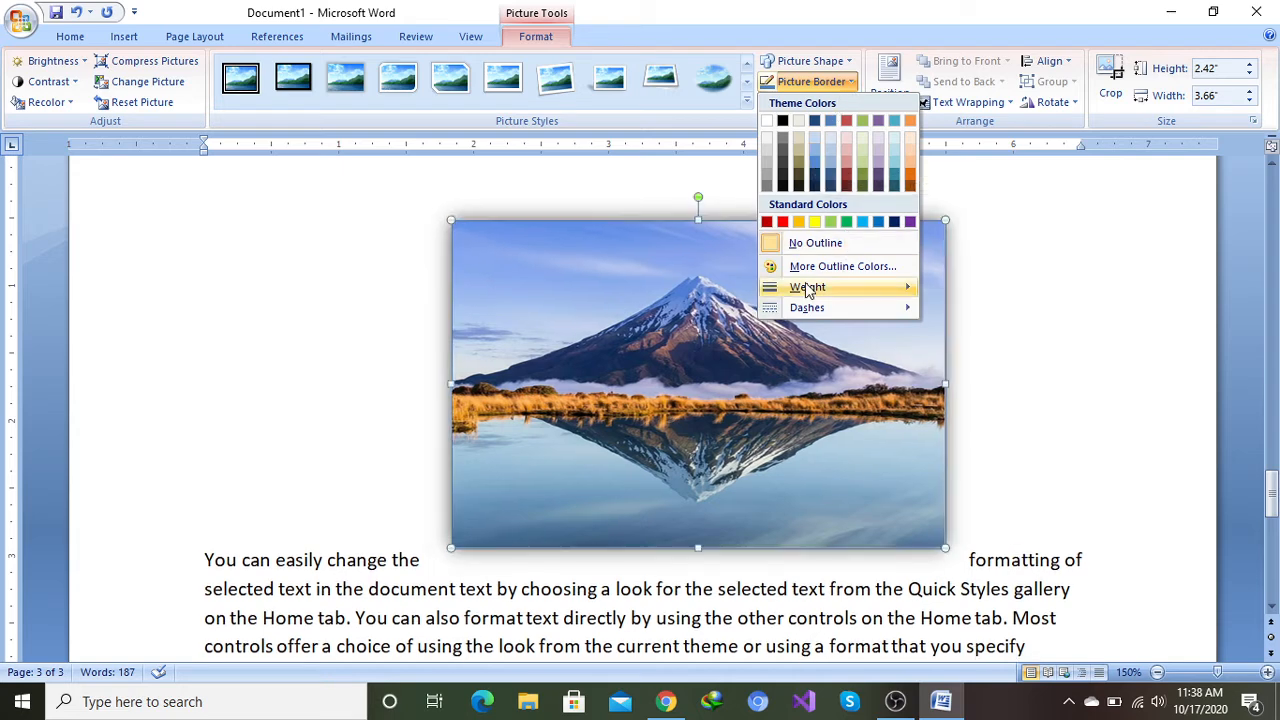
mouse_move(804, 284)
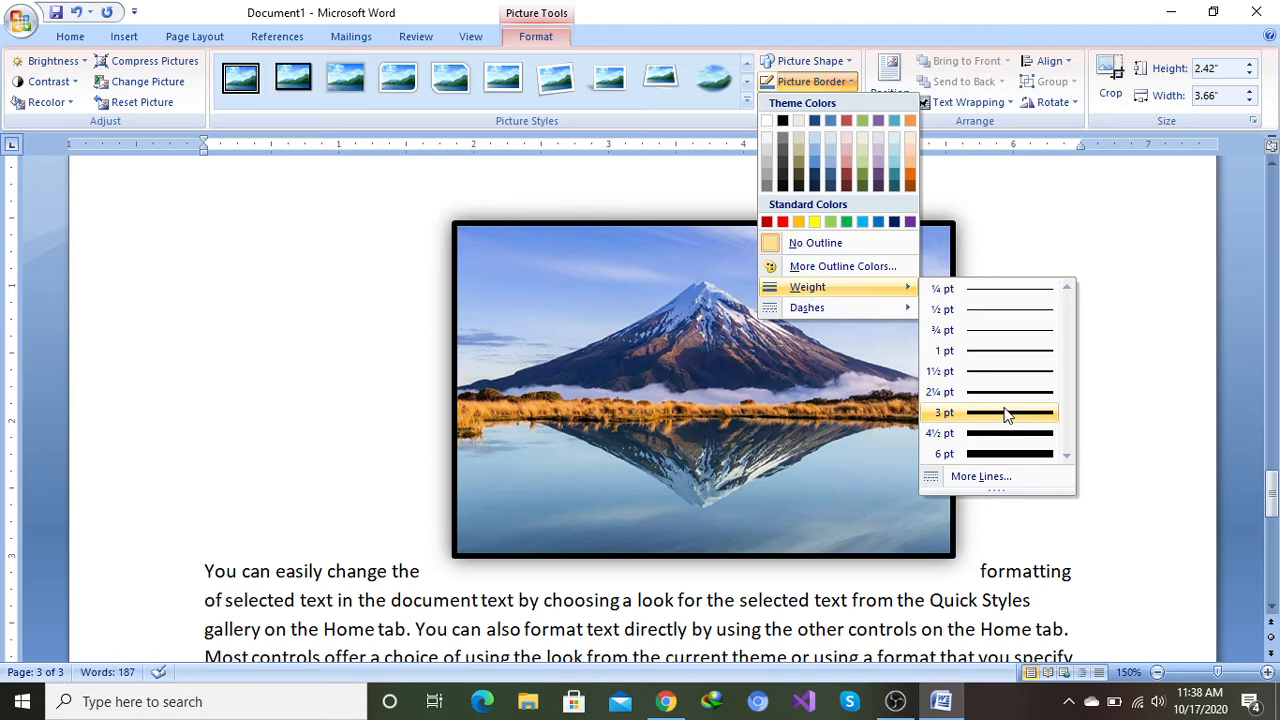
click(1006, 413)
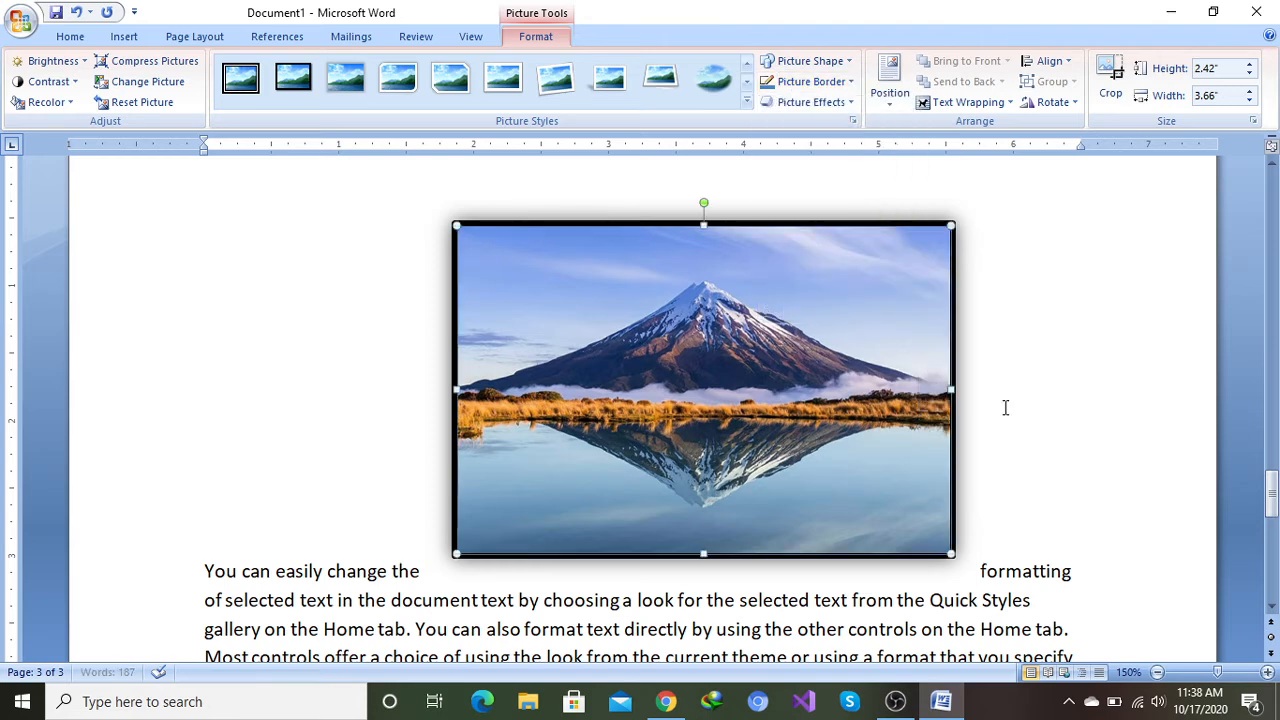
click(851, 84)
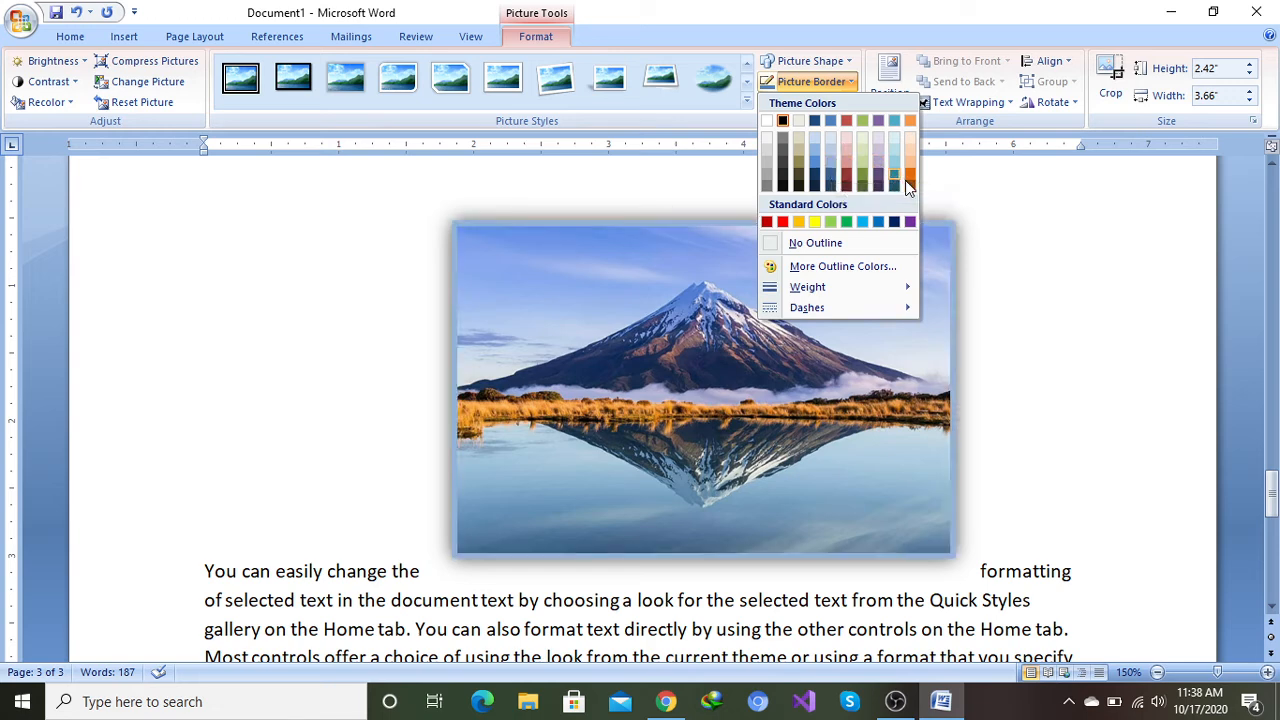
click(784, 223)
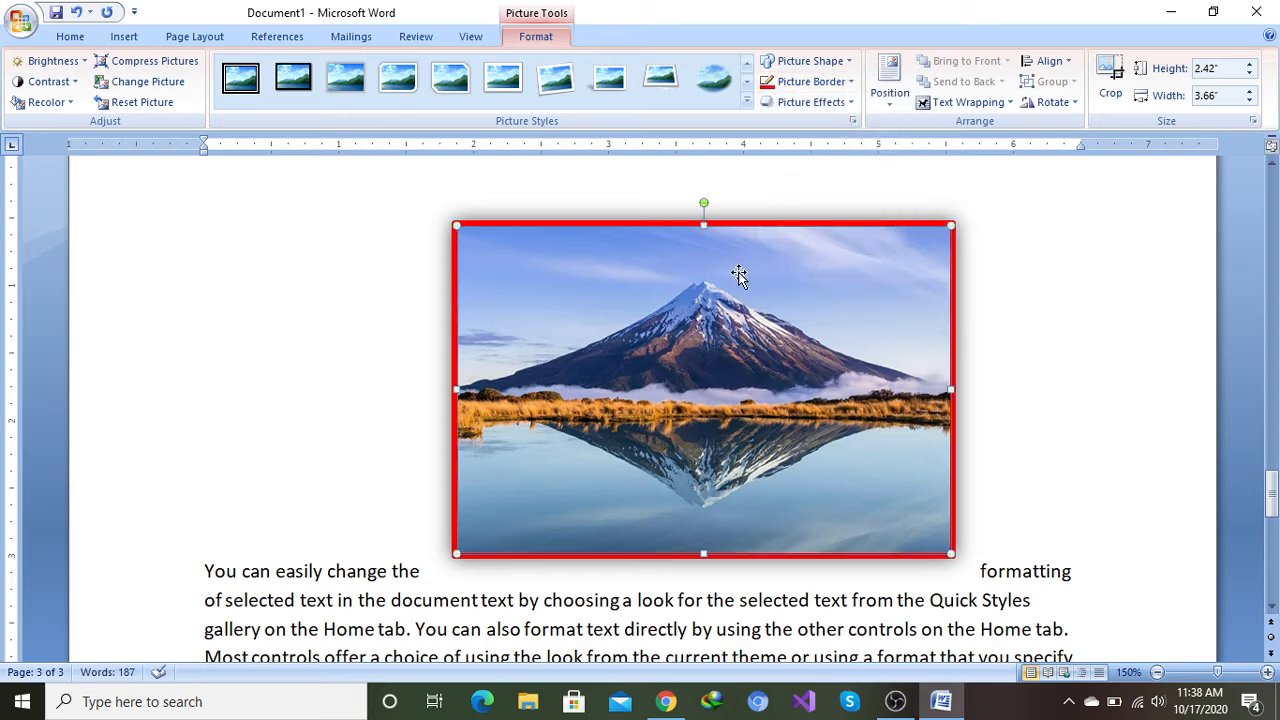
click(852, 104)
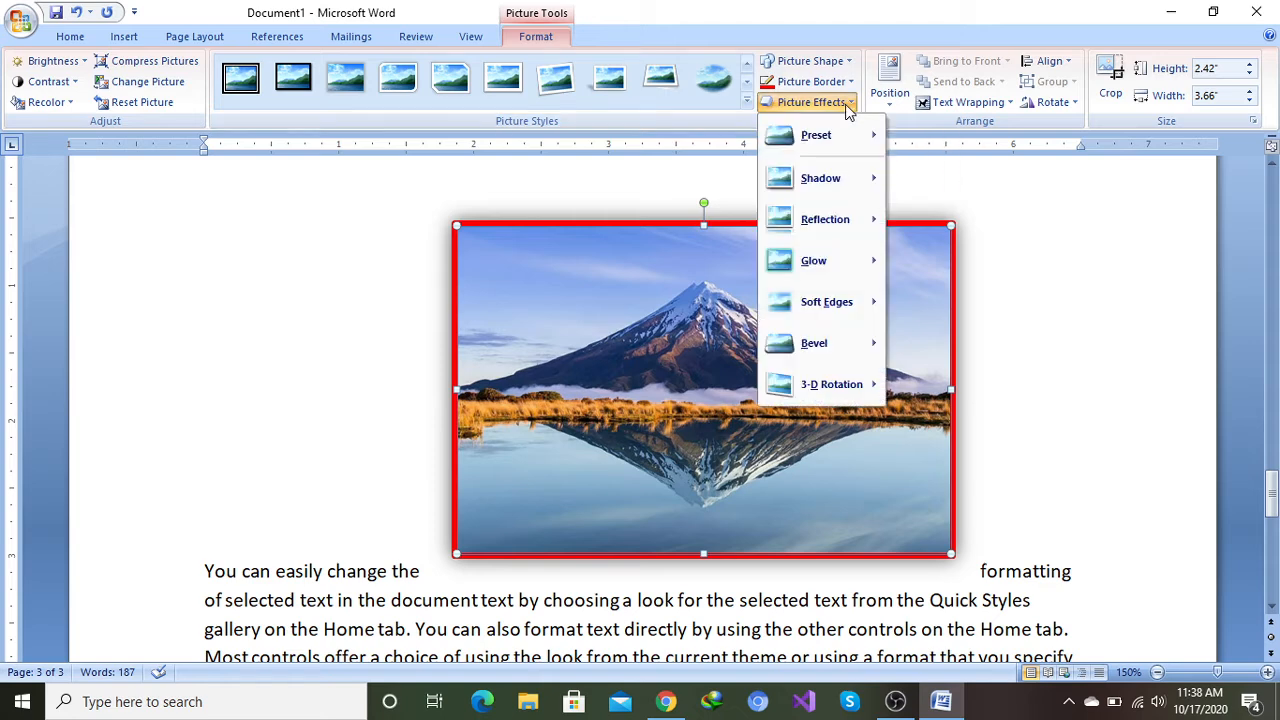
mouse_move(833, 148)
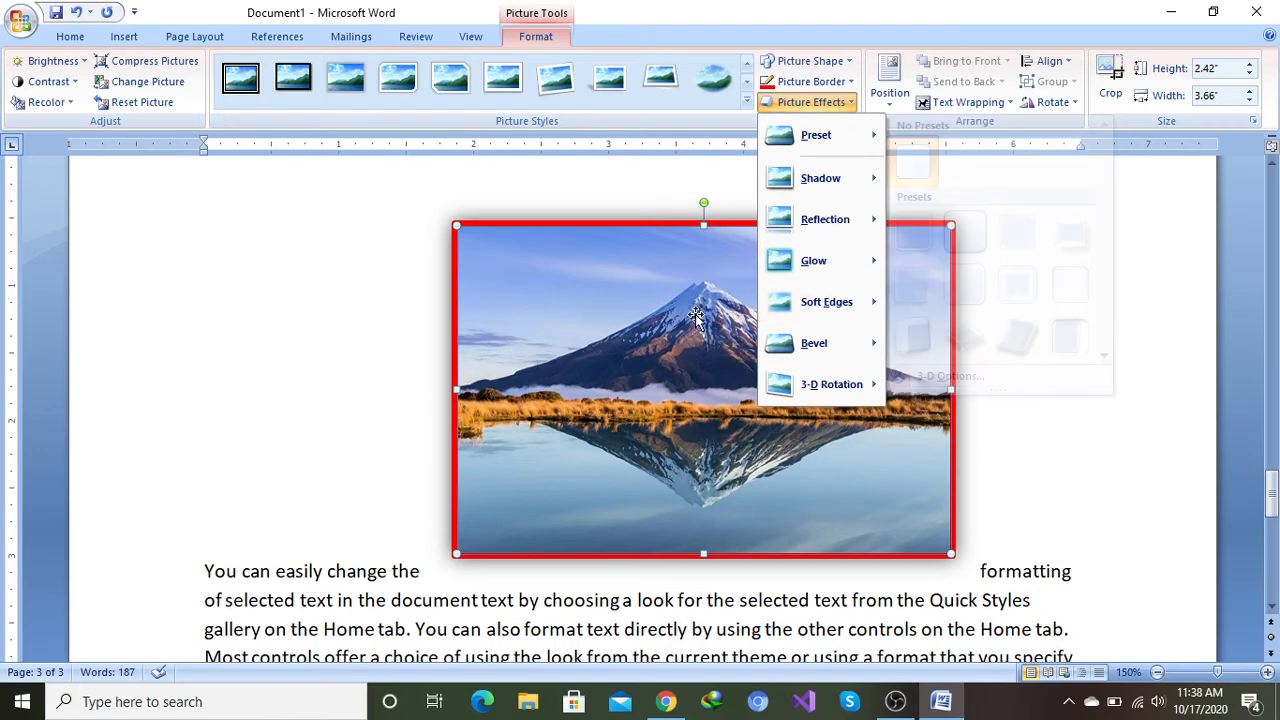
click(651, 246)
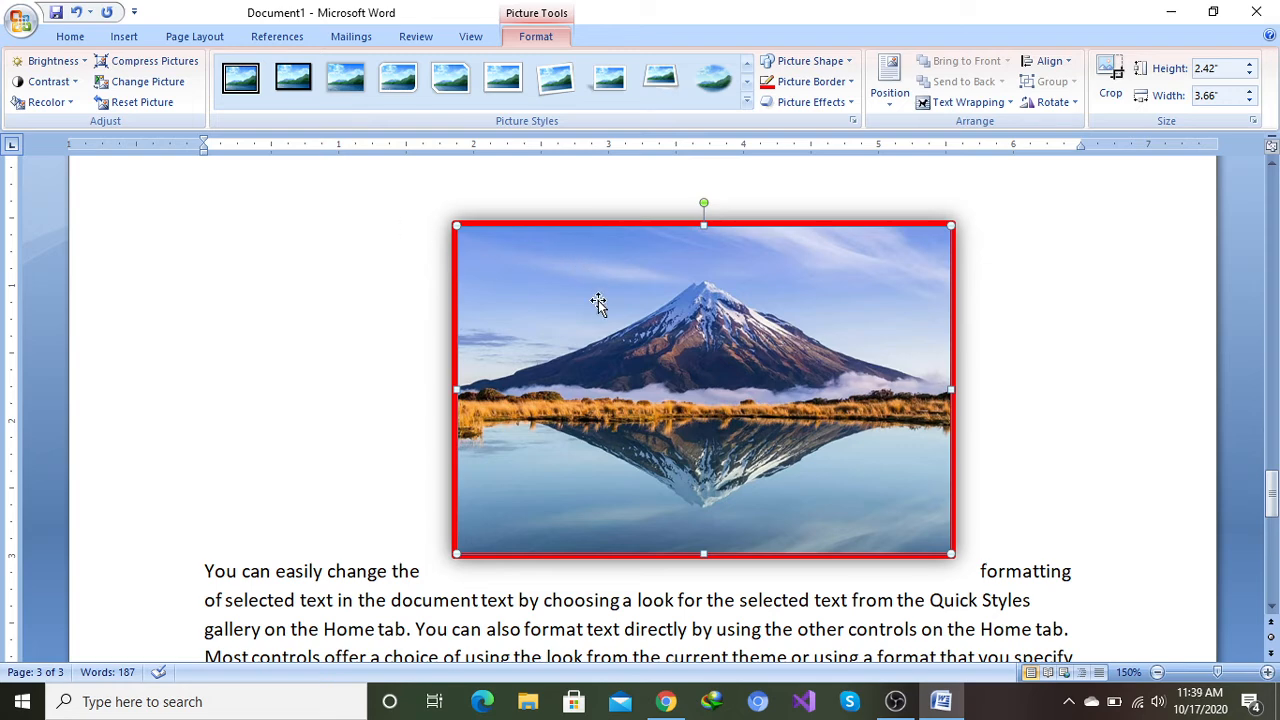
Step: Move the mountain picture further left within the paragraph line
drag(598, 304, 376, 282)
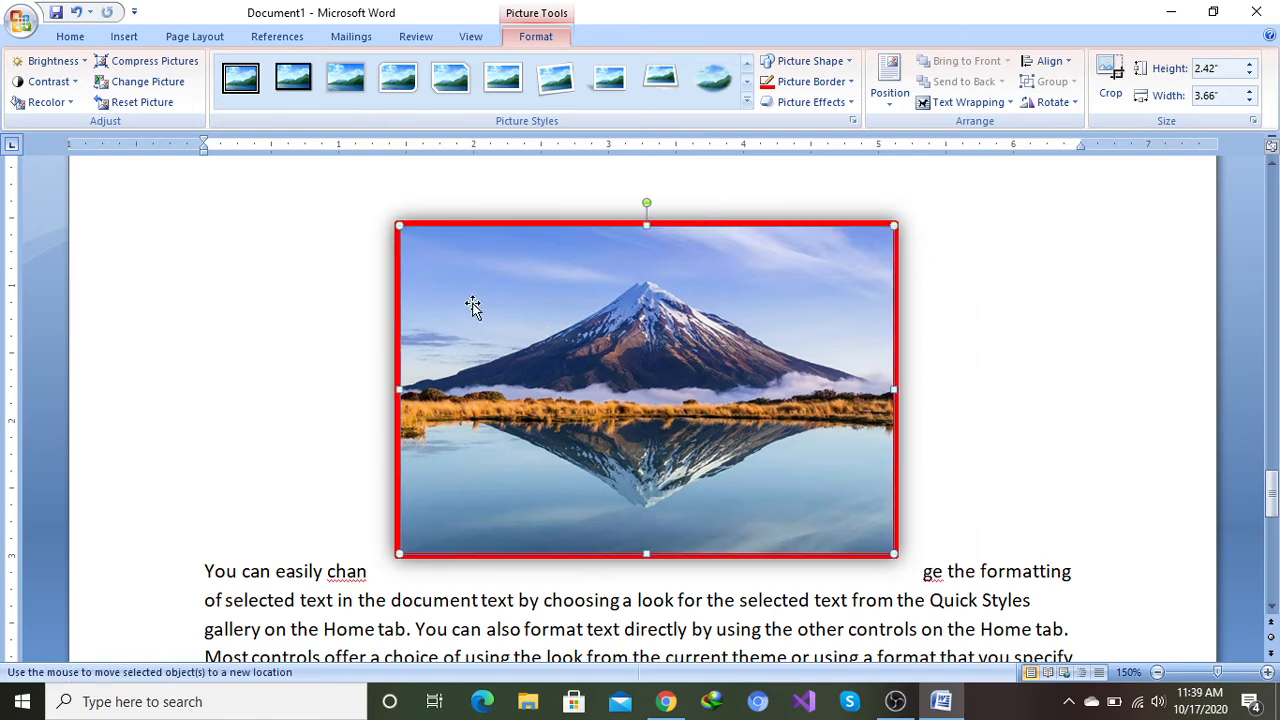
drag(472, 305, 323, 304)
drag(494, 323, 257, 286)
drag(457, 309, 280, 307)
drag(457, 306, 477, 265)
Step: Browse the shadow effects, then apply the last reflection variation to the picture
click(852, 103)
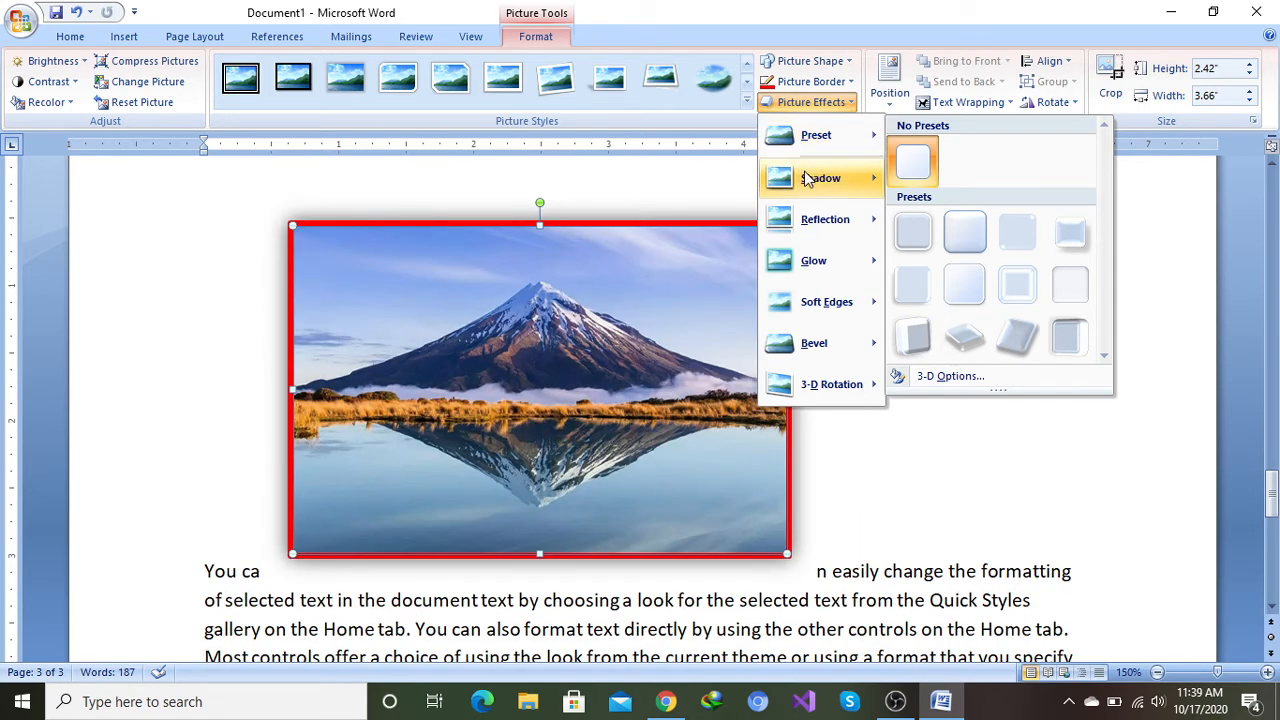
mouse_move(822, 178)
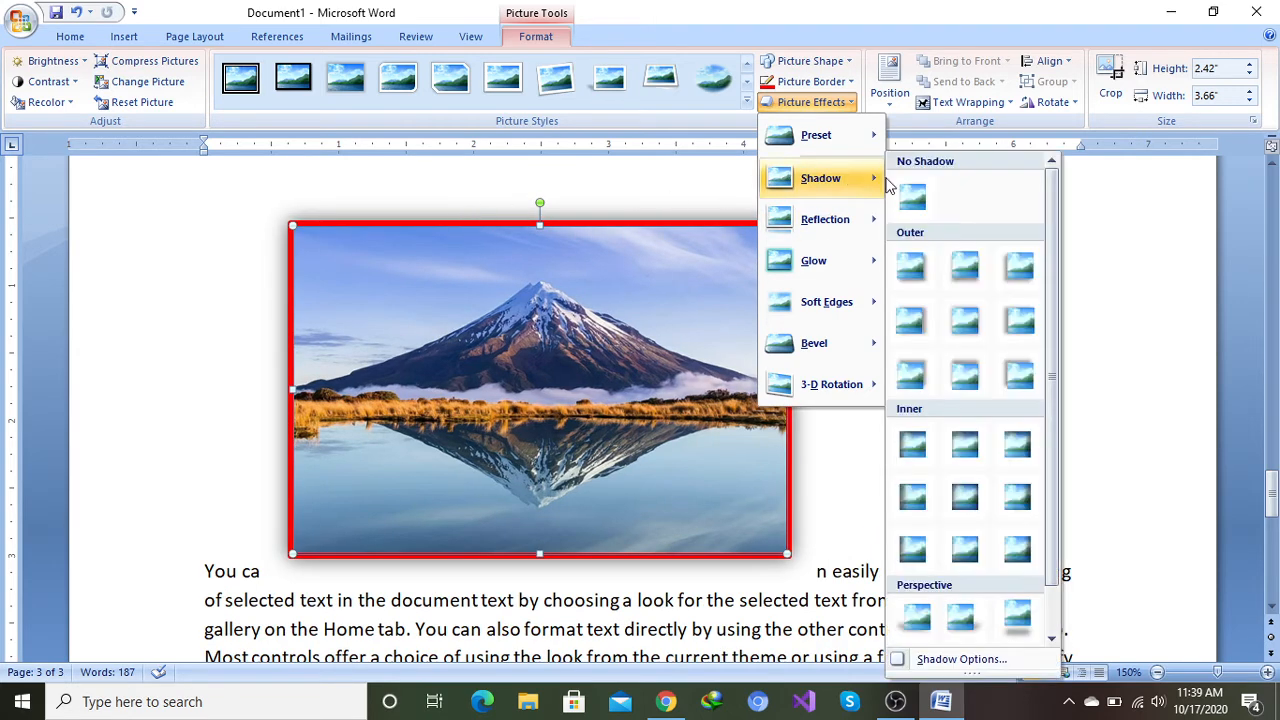
click(1053, 638)
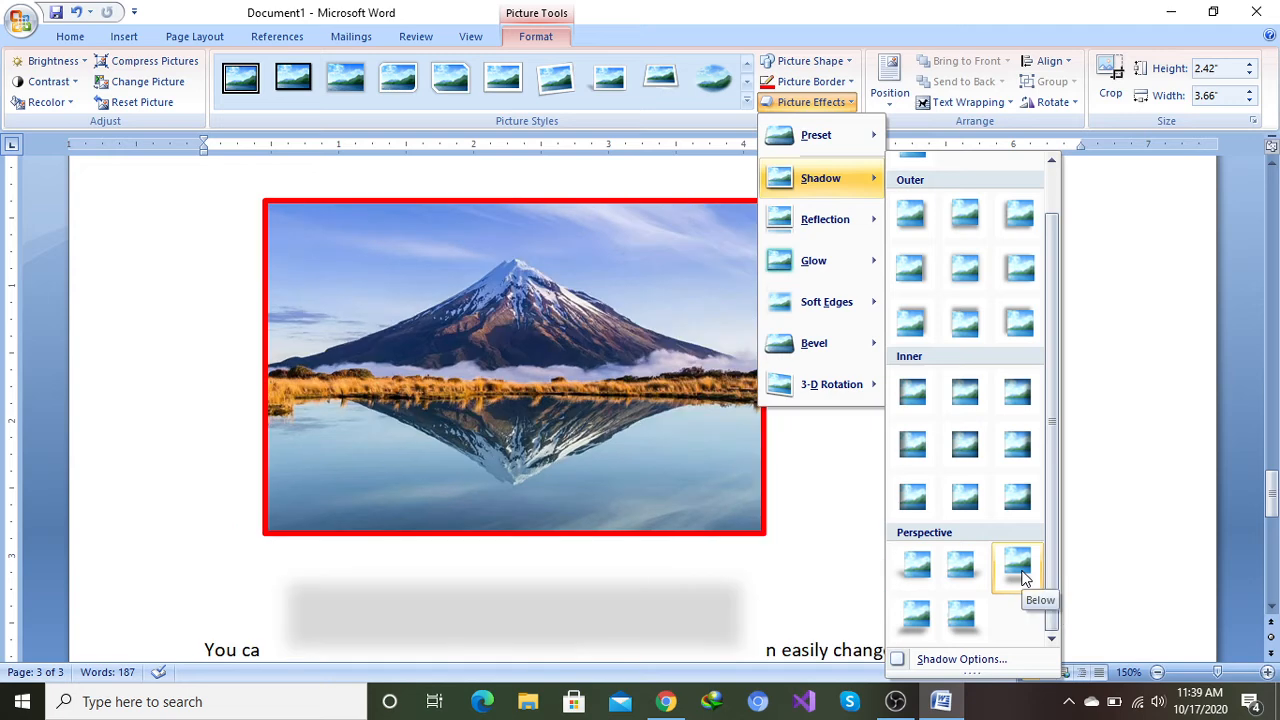
mouse_move(817, 224)
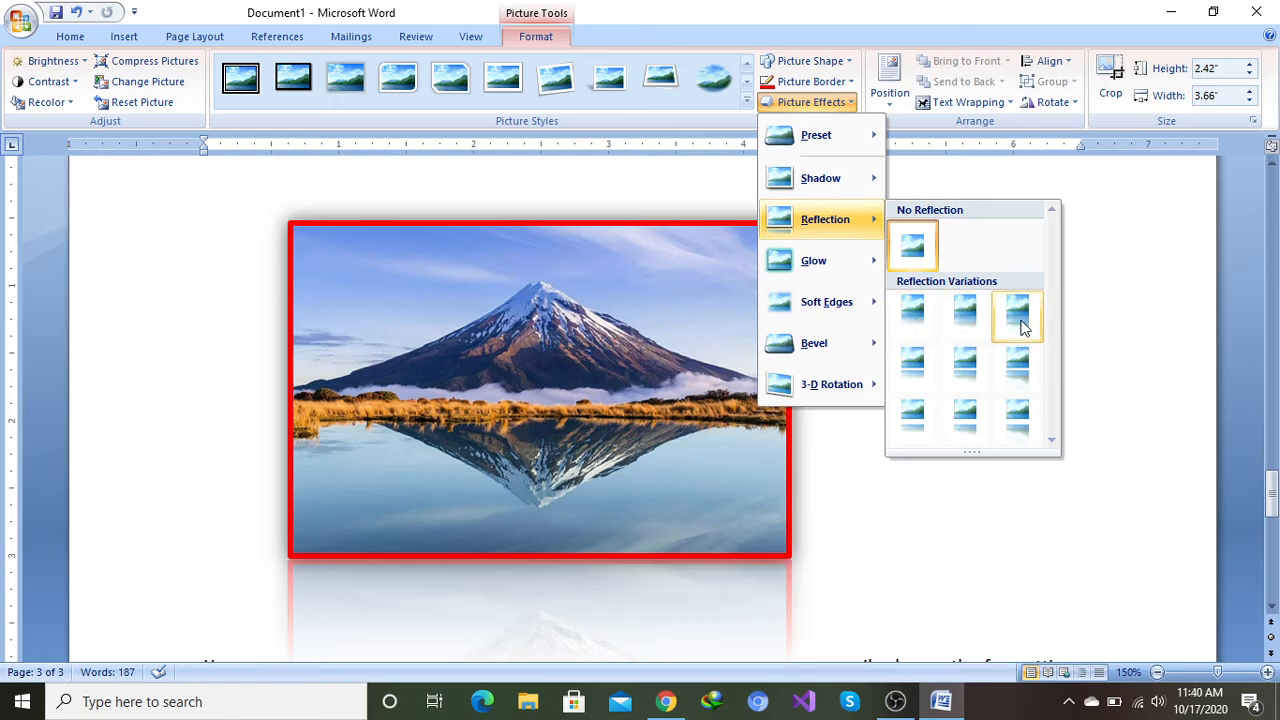
click(1023, 419)
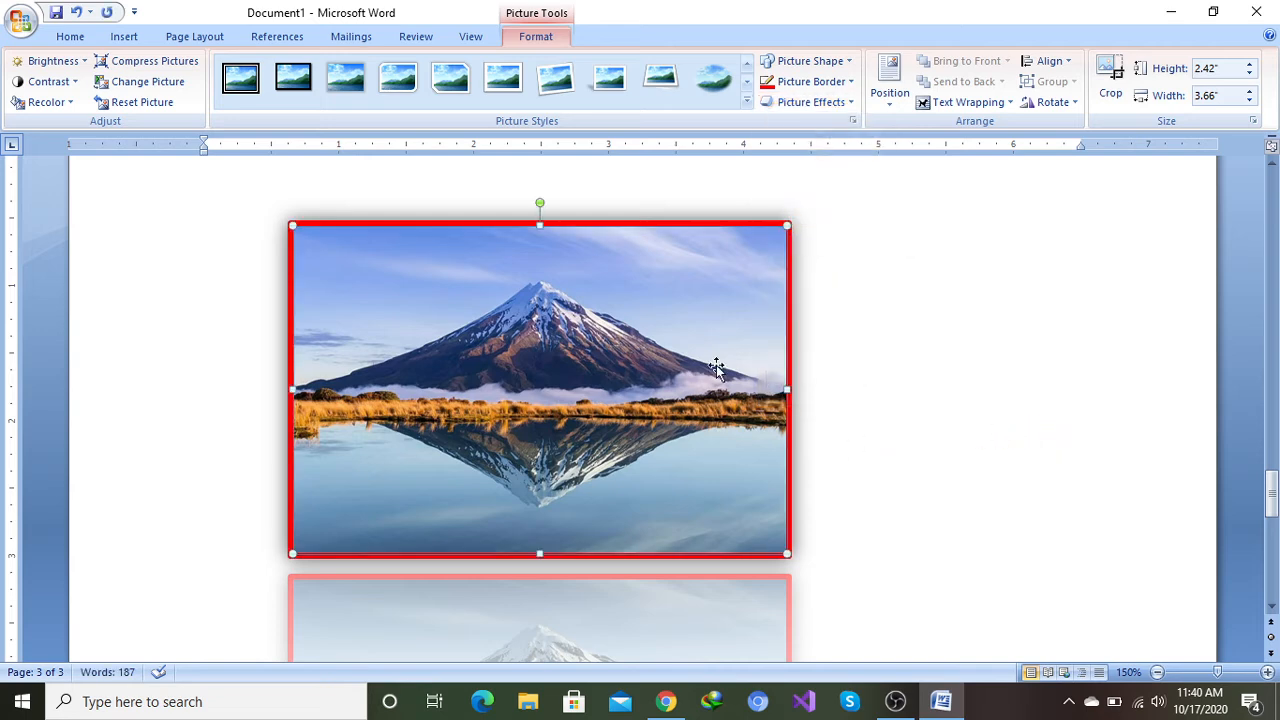
Step: Apply the Accent color 1, 11 pt glow effect to the picture
scroll(714, 366, down, 4)
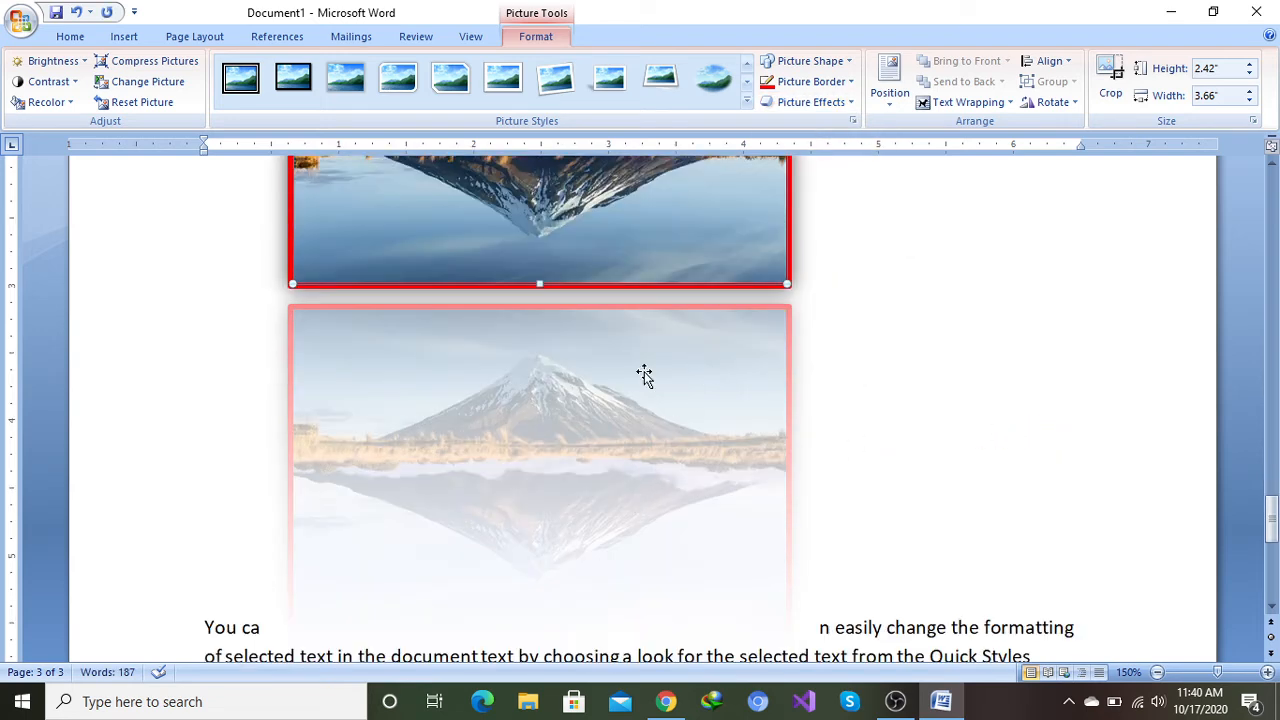
scroll(643, 371, up, 4)
scroll(642, 369, up, 1)
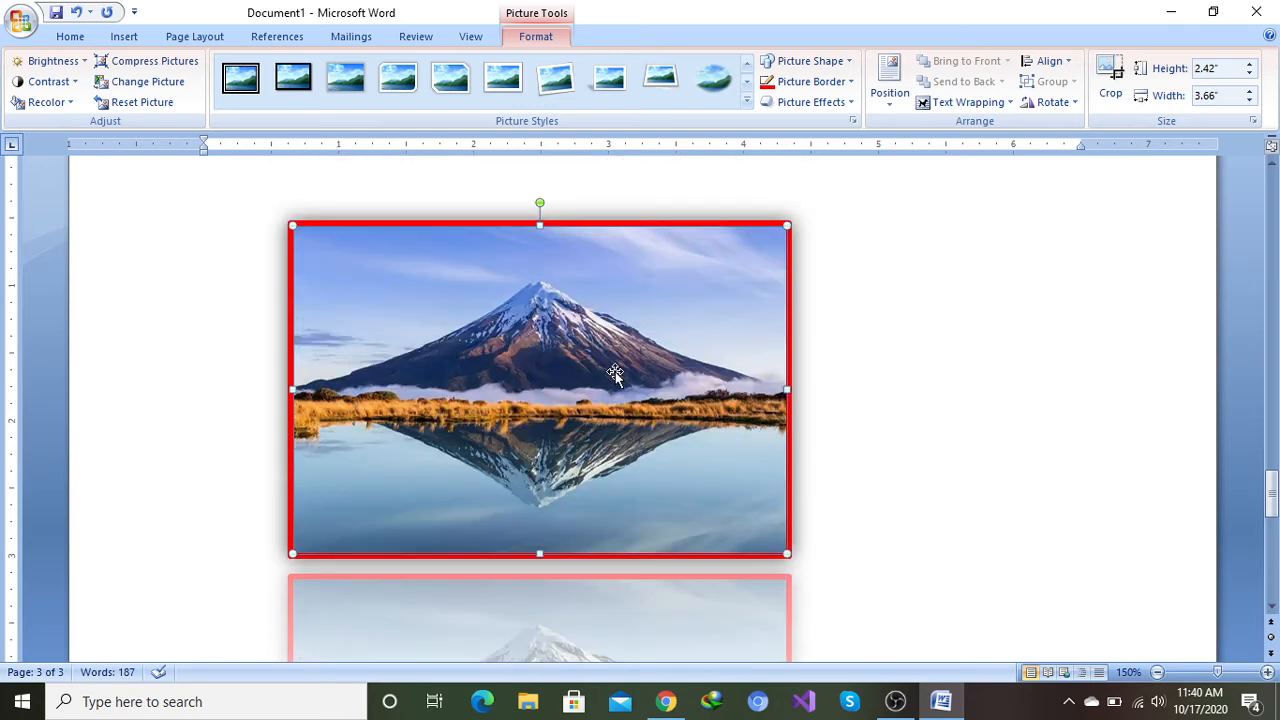
click(851, 103)
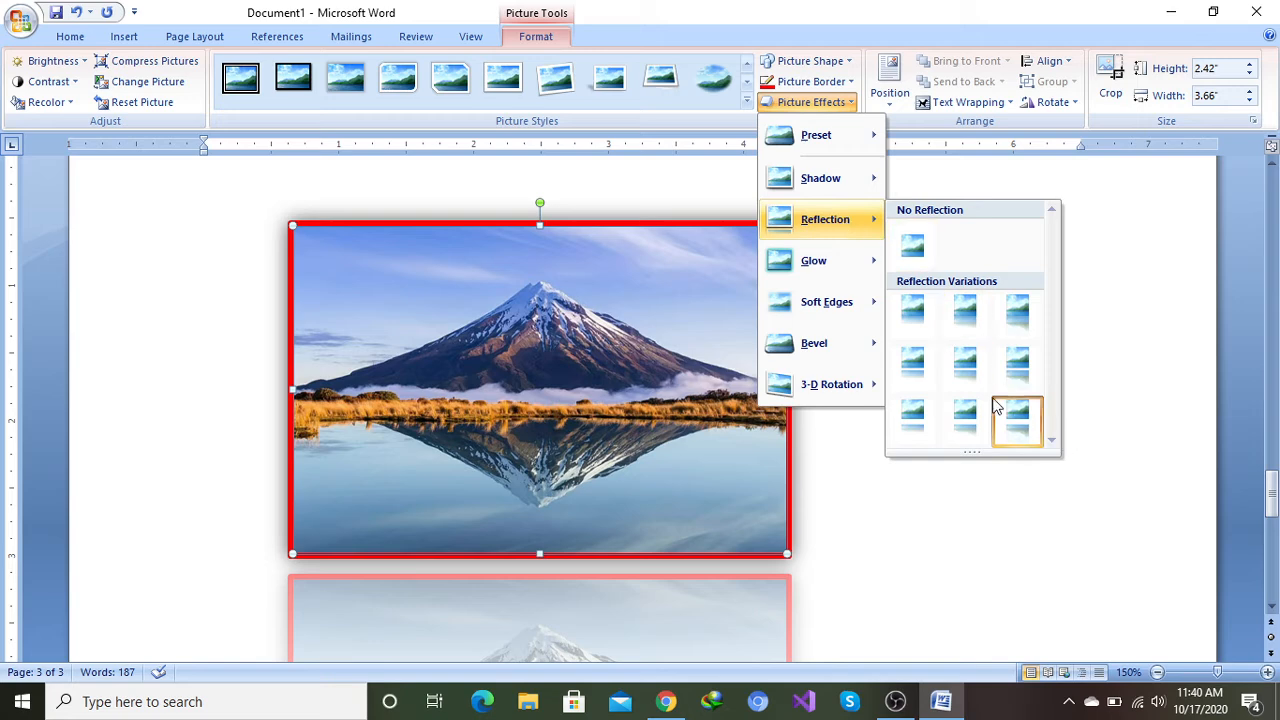
mouse_move(812, 261)
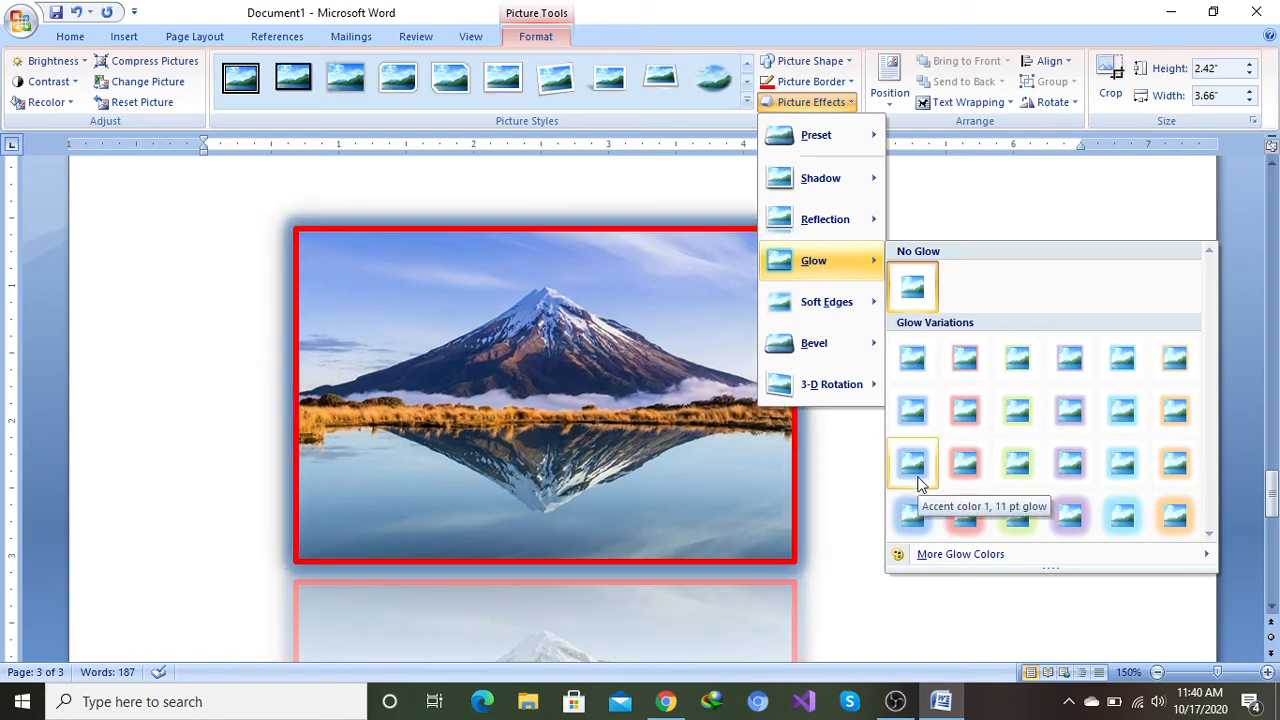
click(920, 484)
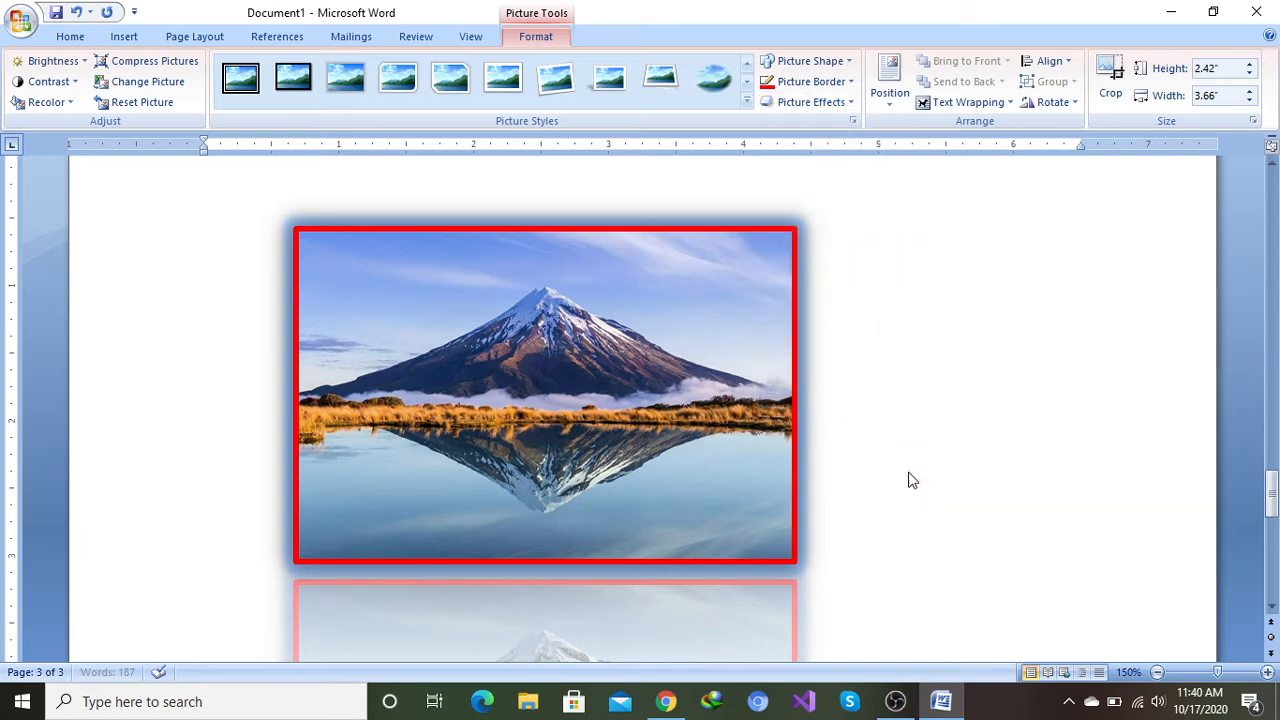
Step: Browse the picture's soft edges, bevel and 3-D rotation effect options without applying any
click(848, 102)
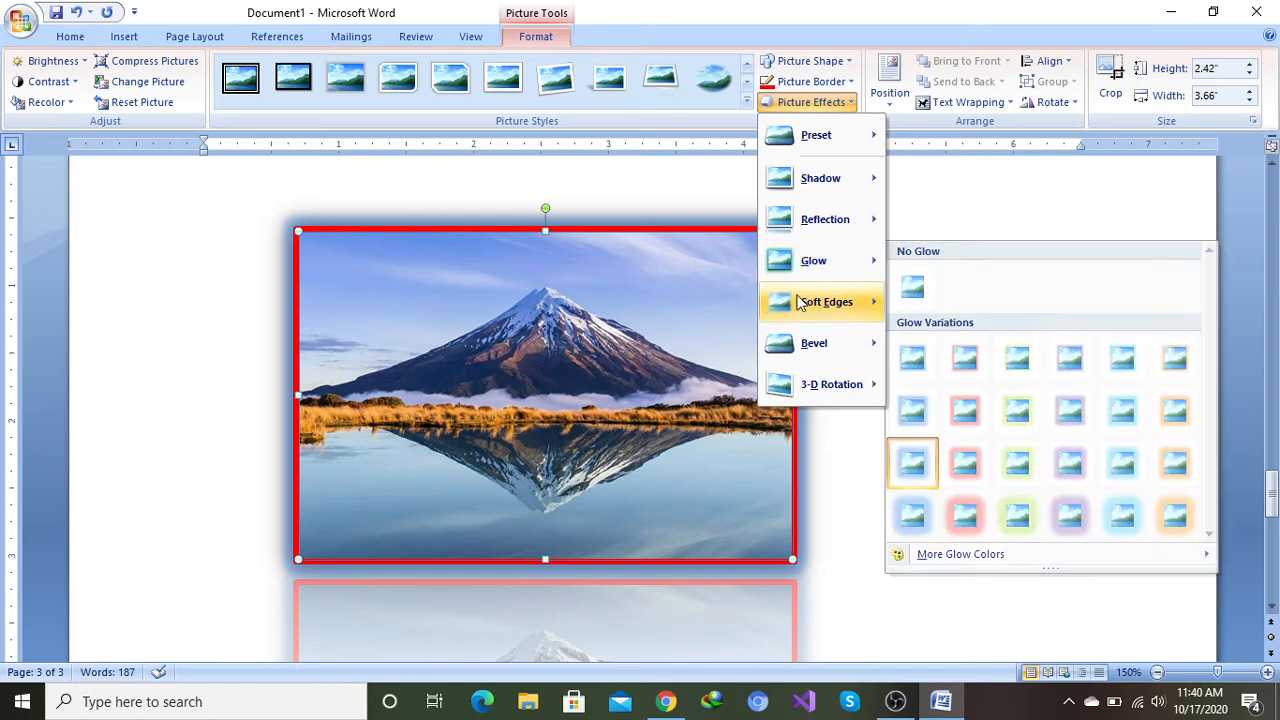
mouse_move(806, 305)
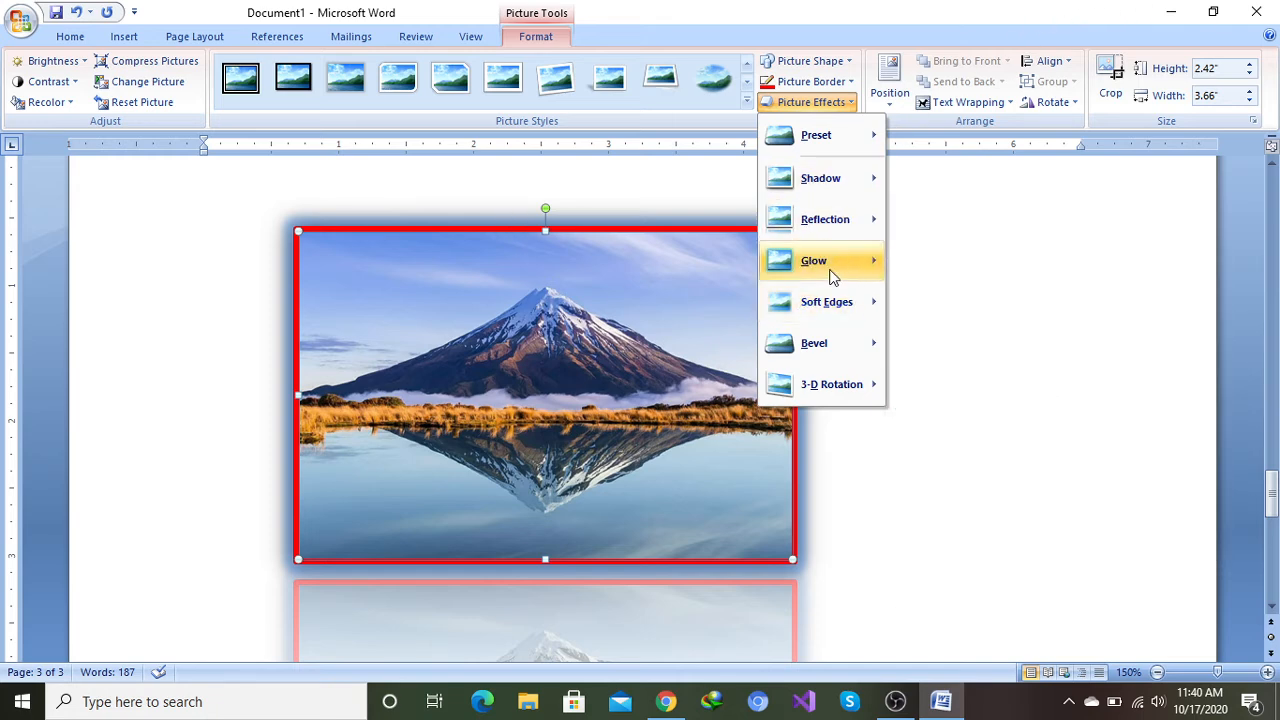
mouse_move(852, 305)
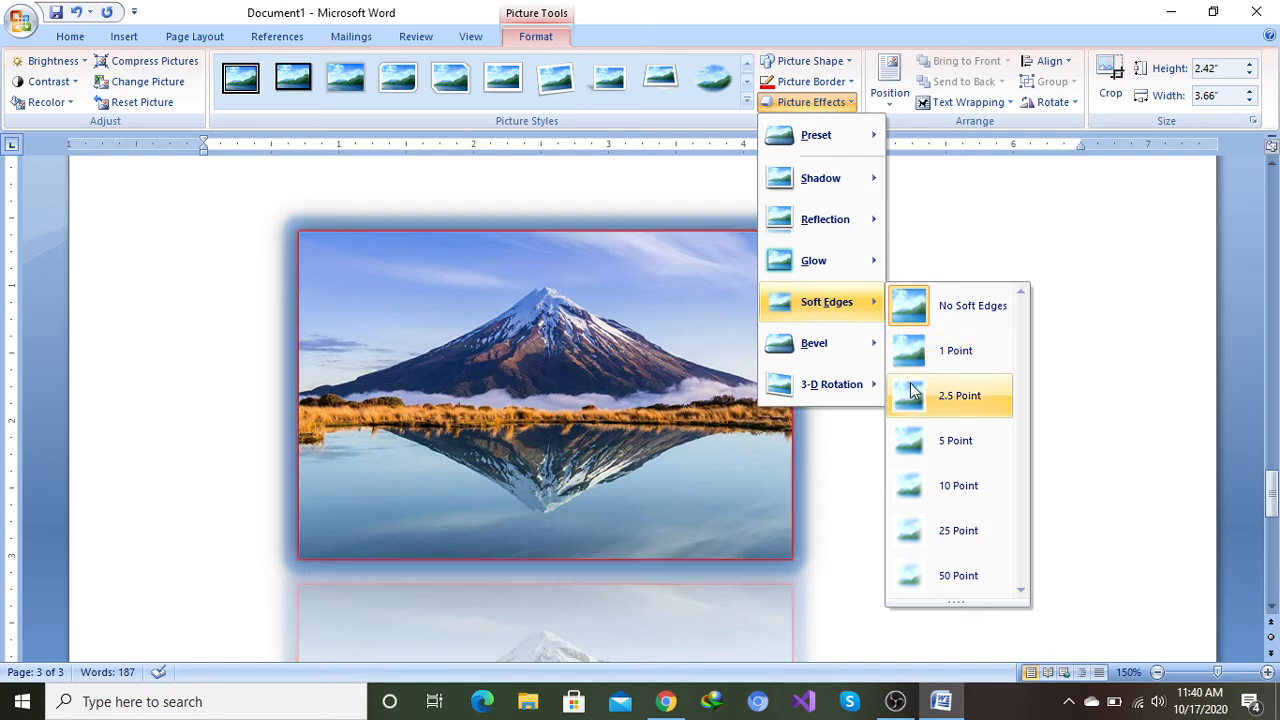
mouse_move(840, 345)
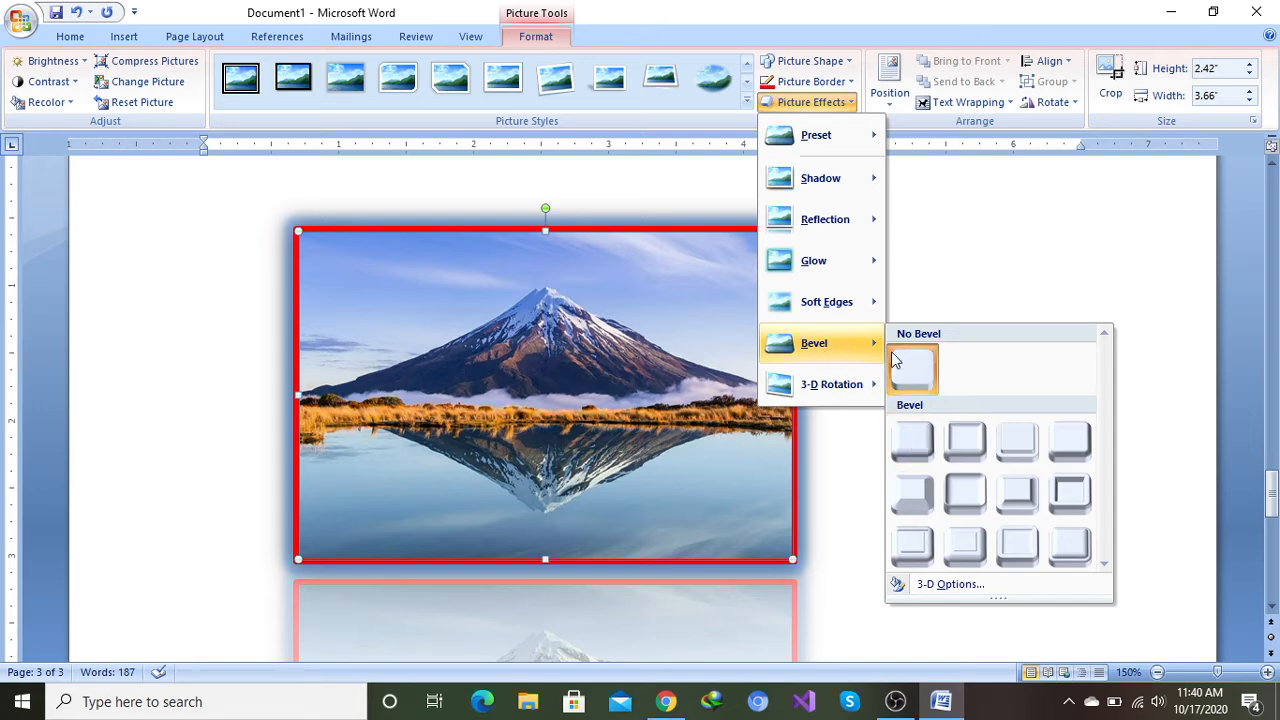
mouse_move(871, 388)
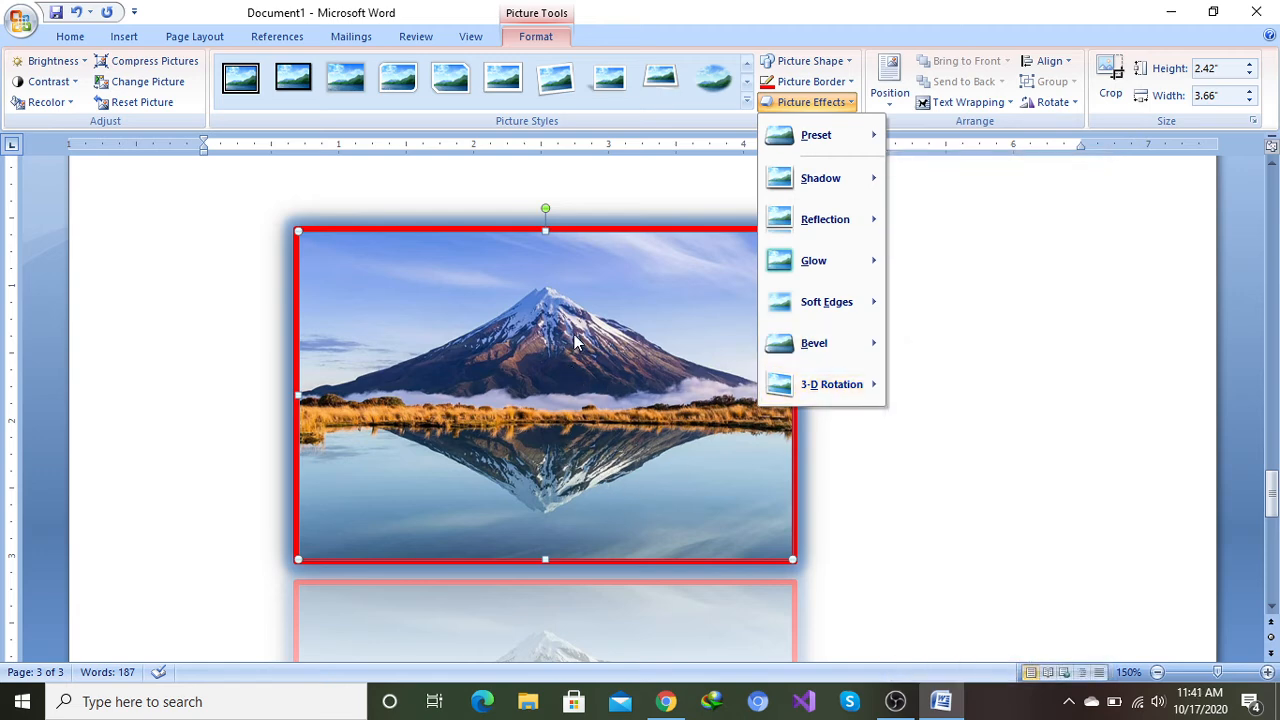
click(1049, 420)
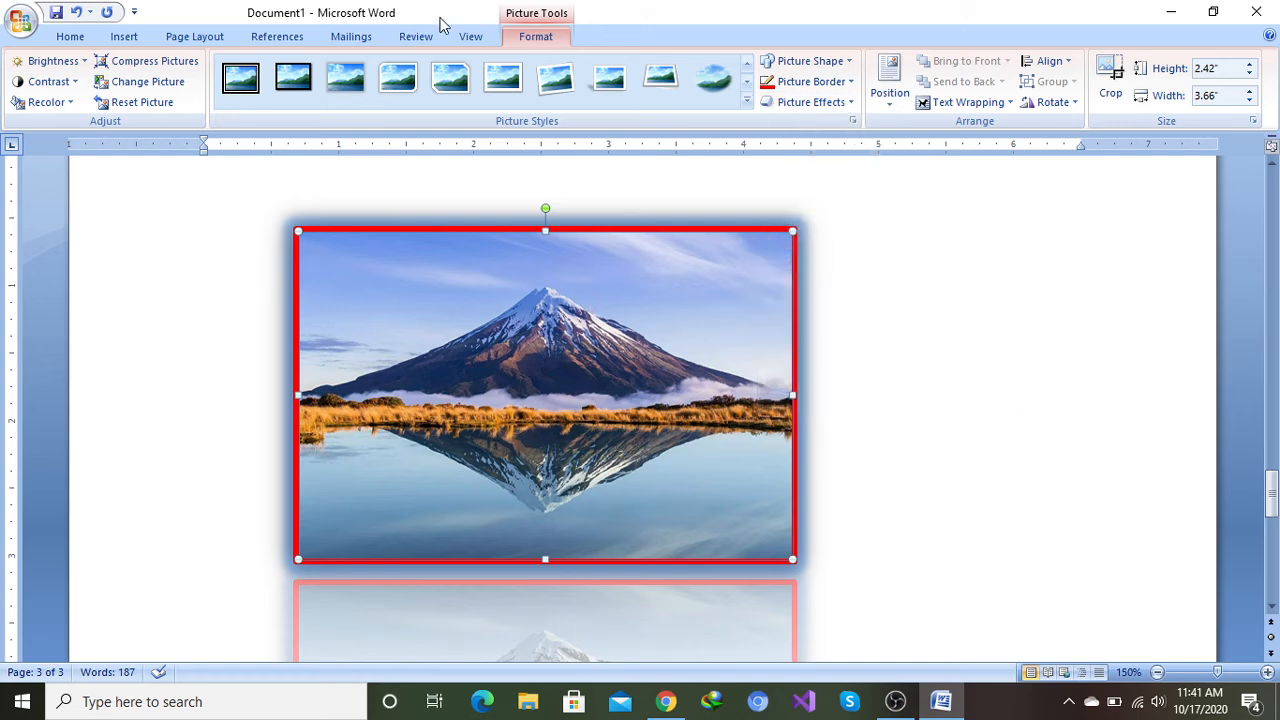
Step: Insert images2.jpg from the Desktop in place of the selected mountain picture
click(124, 36)
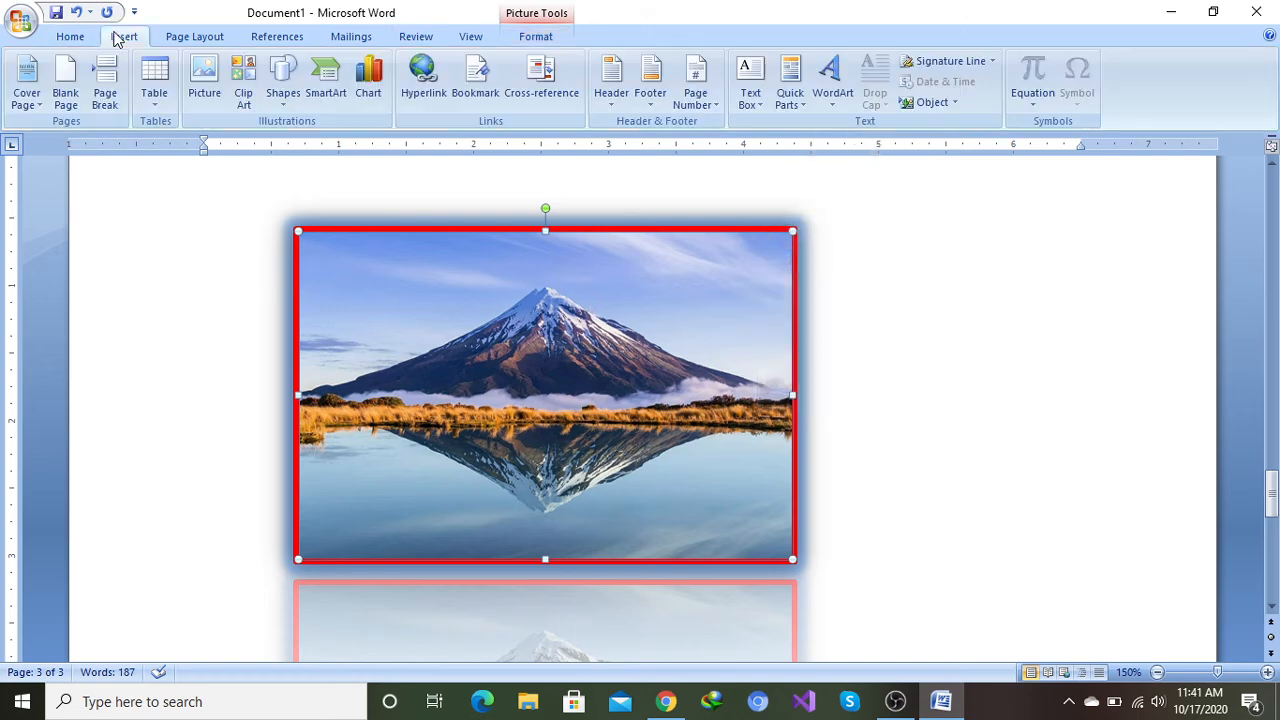
click(205, 78)
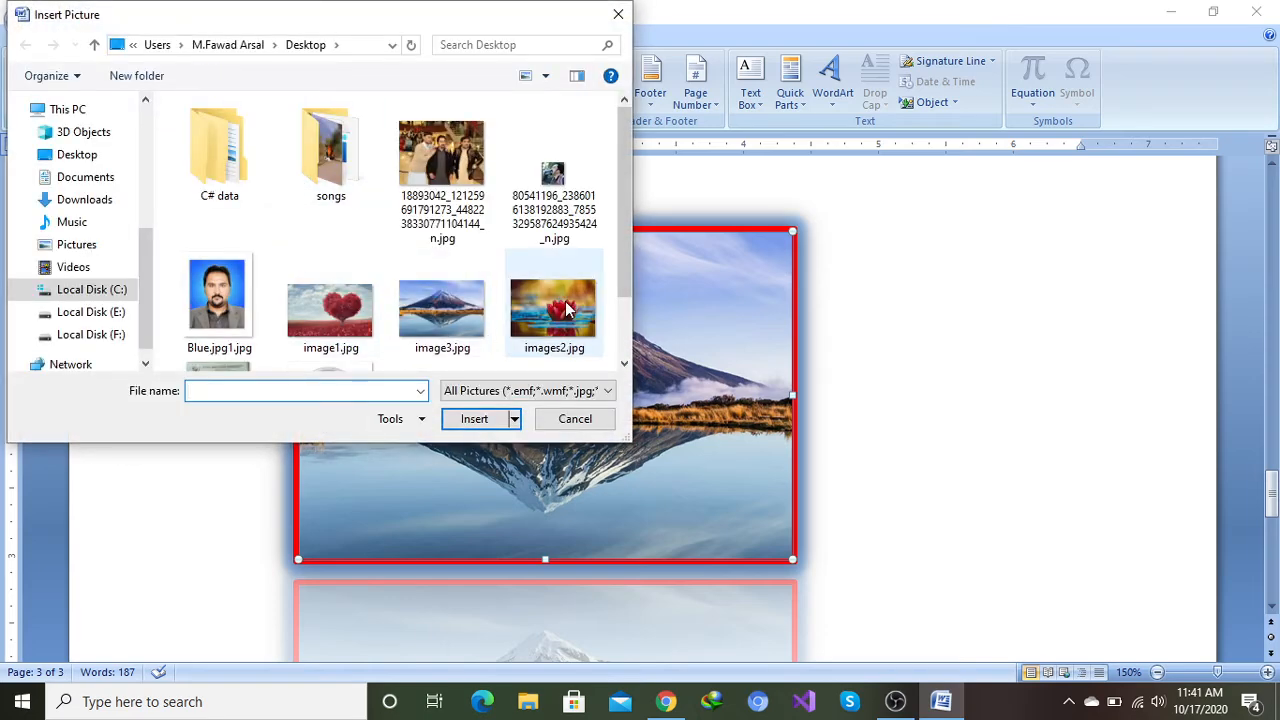
click(567, 311)
click(476, 420)
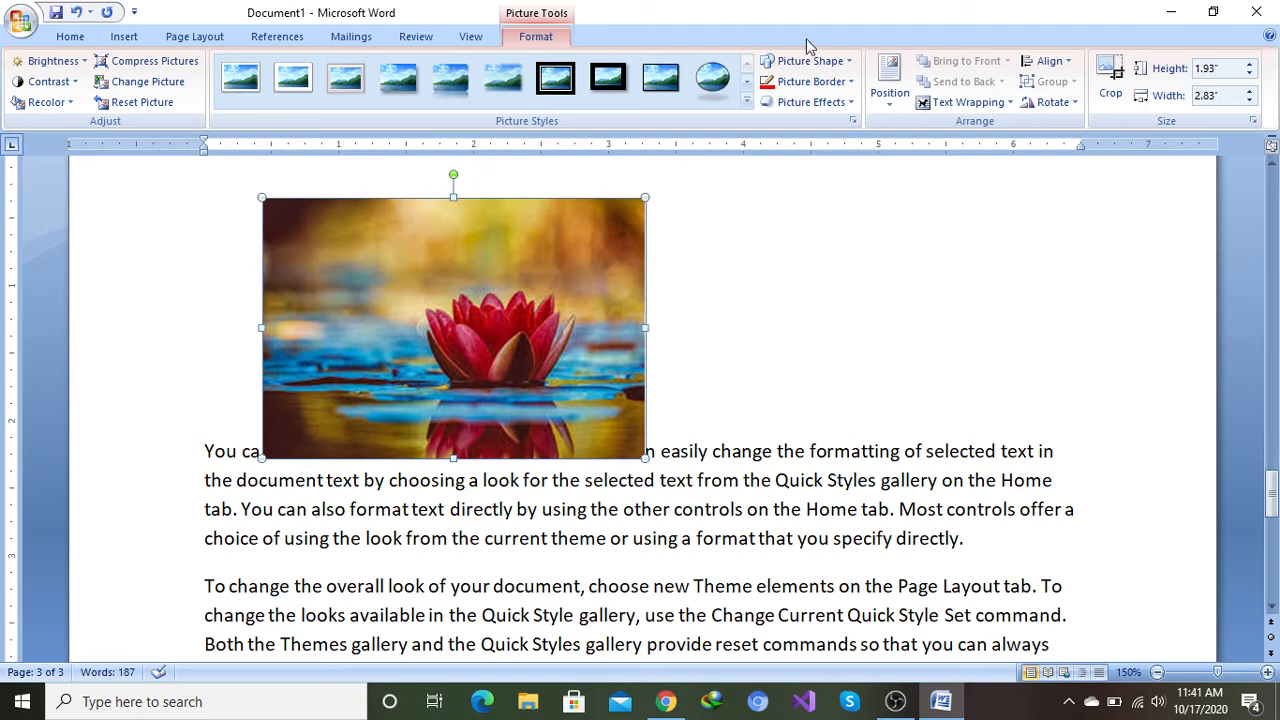
click(850, 104)
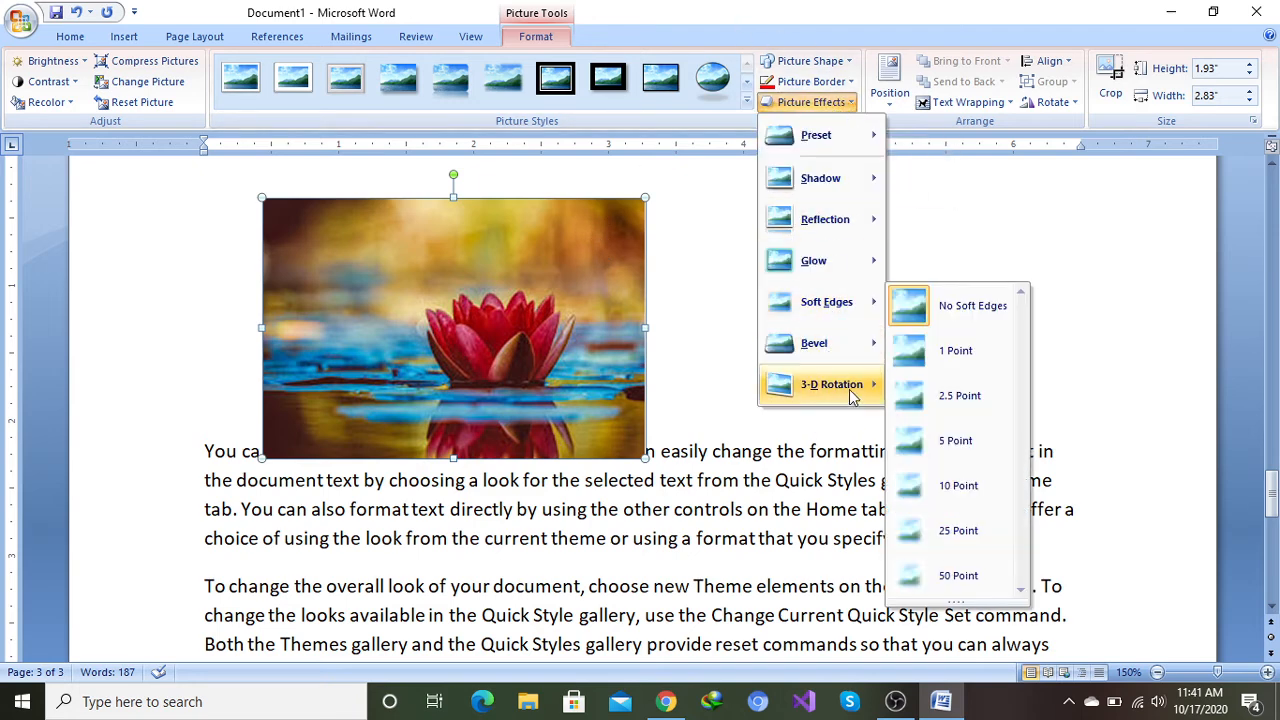
mouse_move(829, 385)
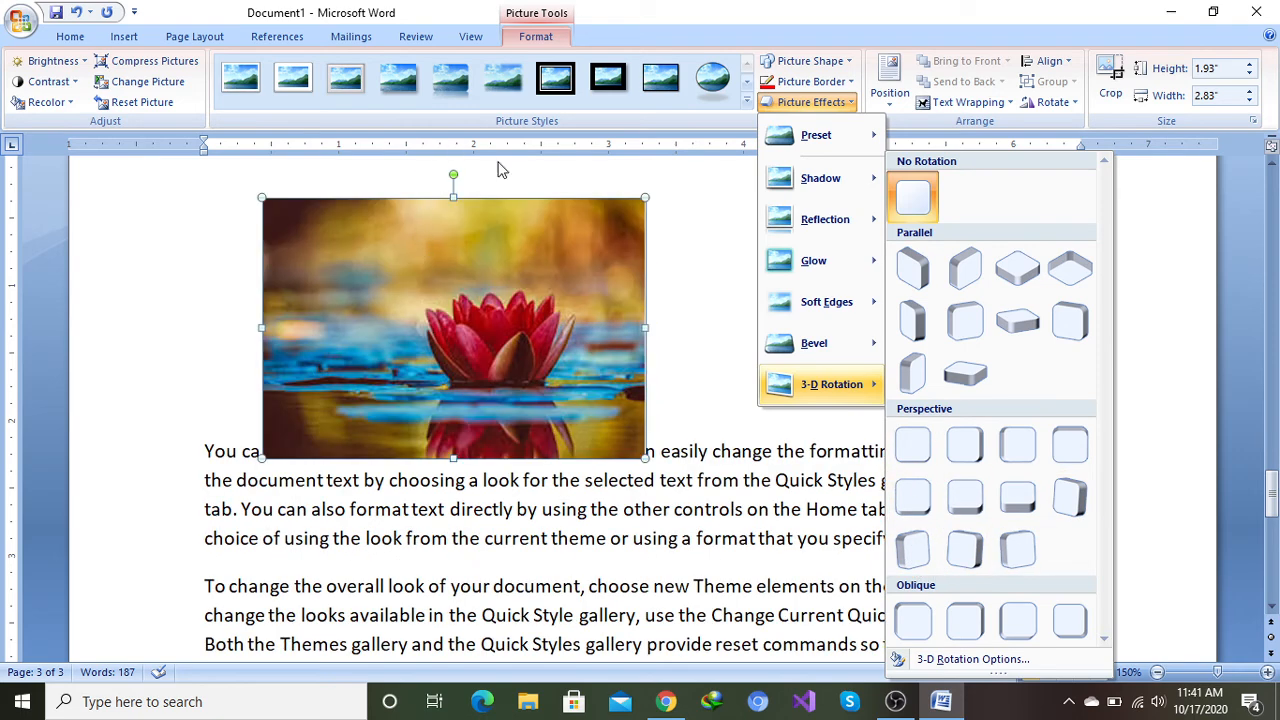
click(677, 217)
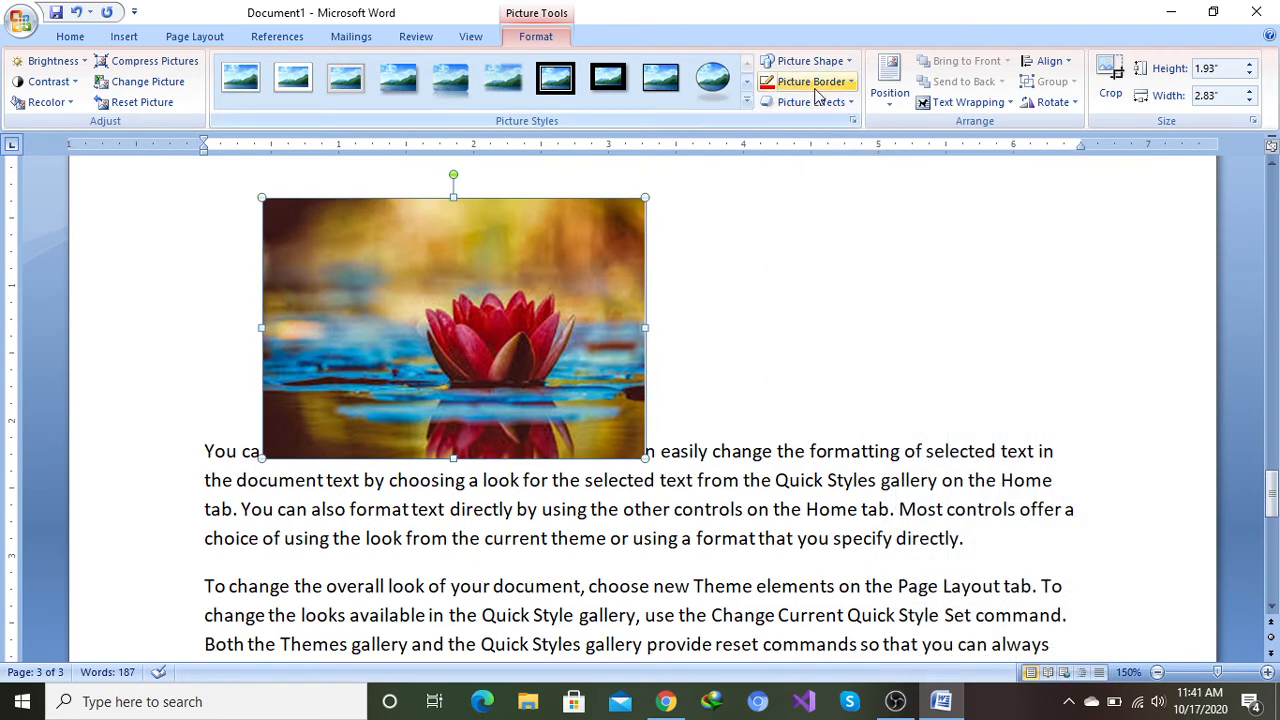
Step: Position the lotus picture at the top centre of the page with square text wrapping
click(893, 108)
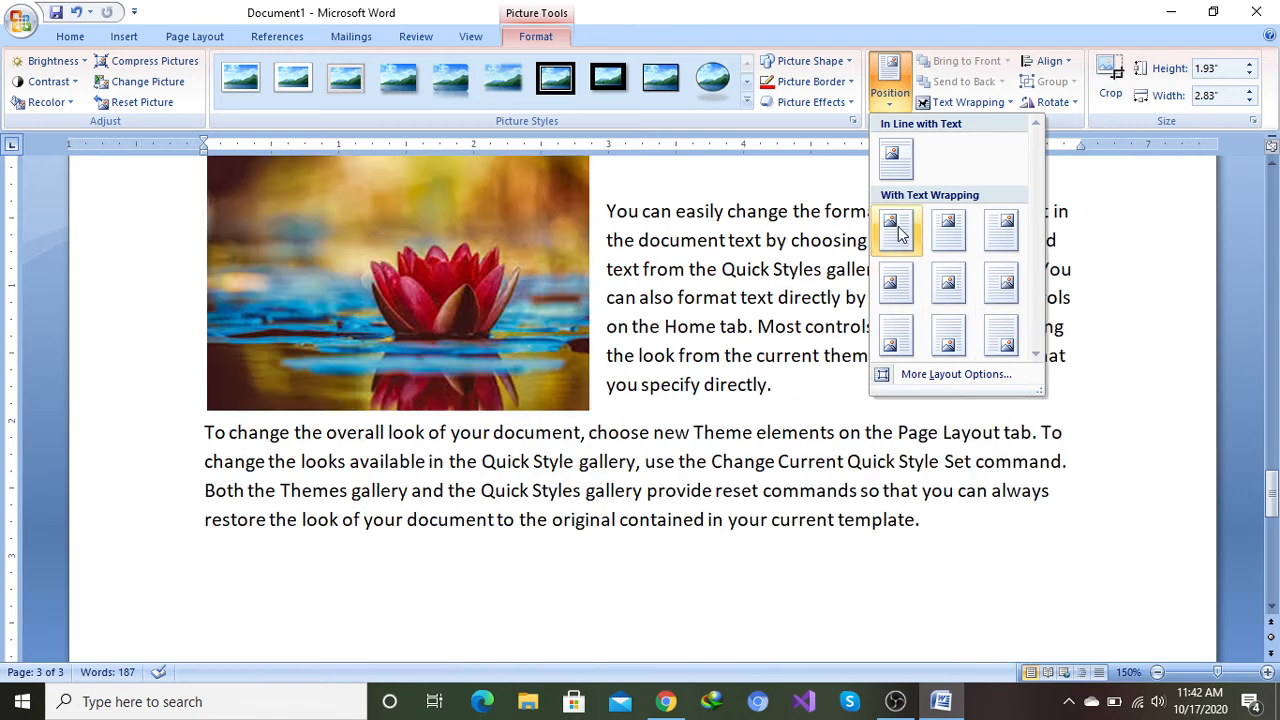
click(945, 225)
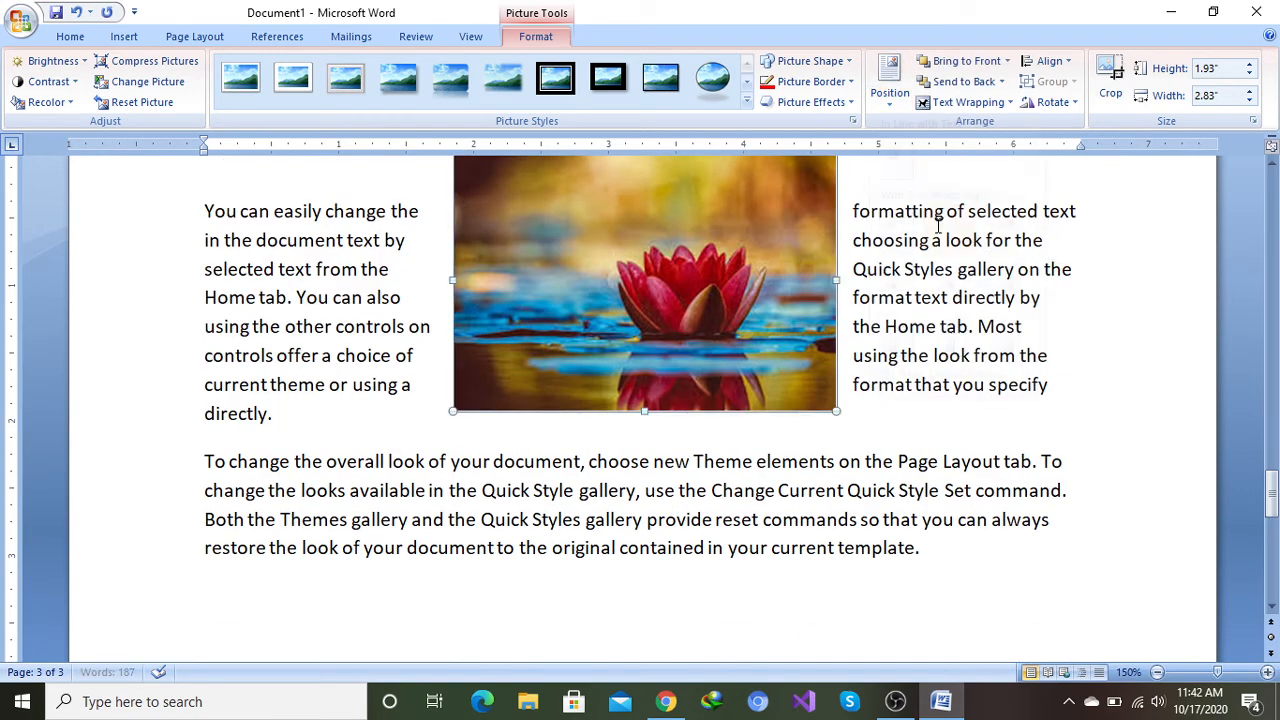
scroll(840, 220, up, 2)
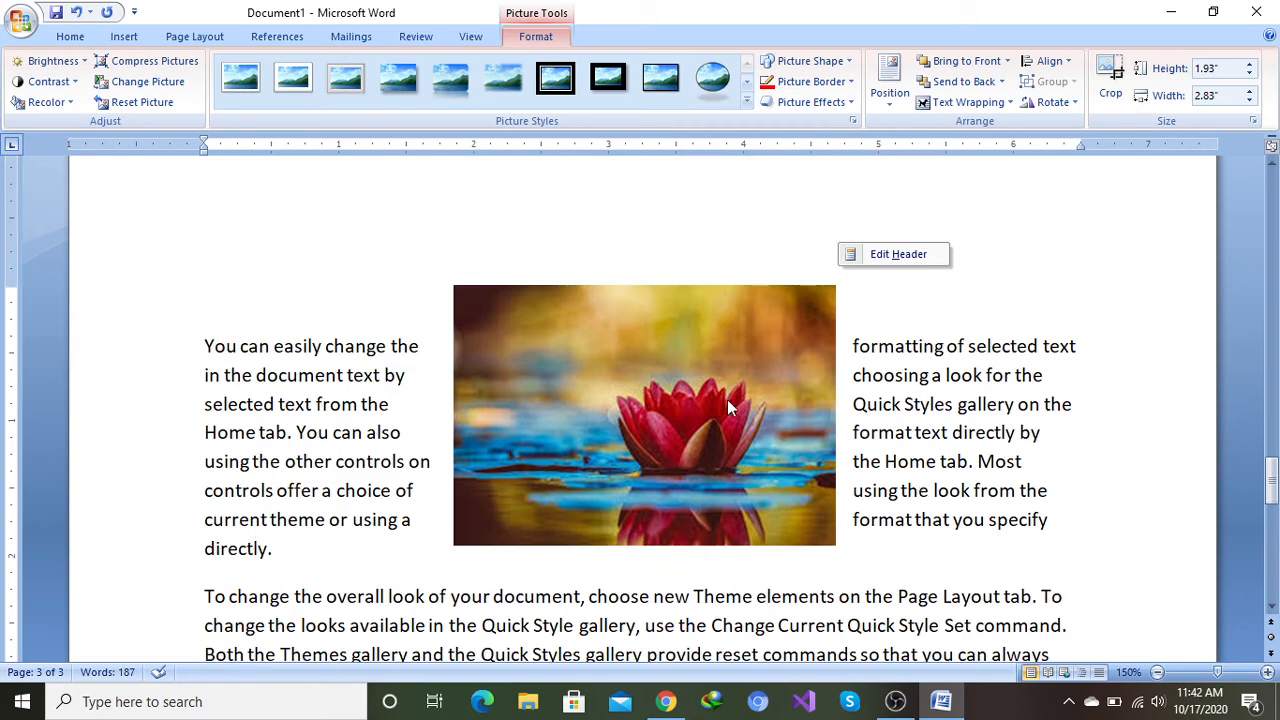
scroll(845, 325, down, 1)
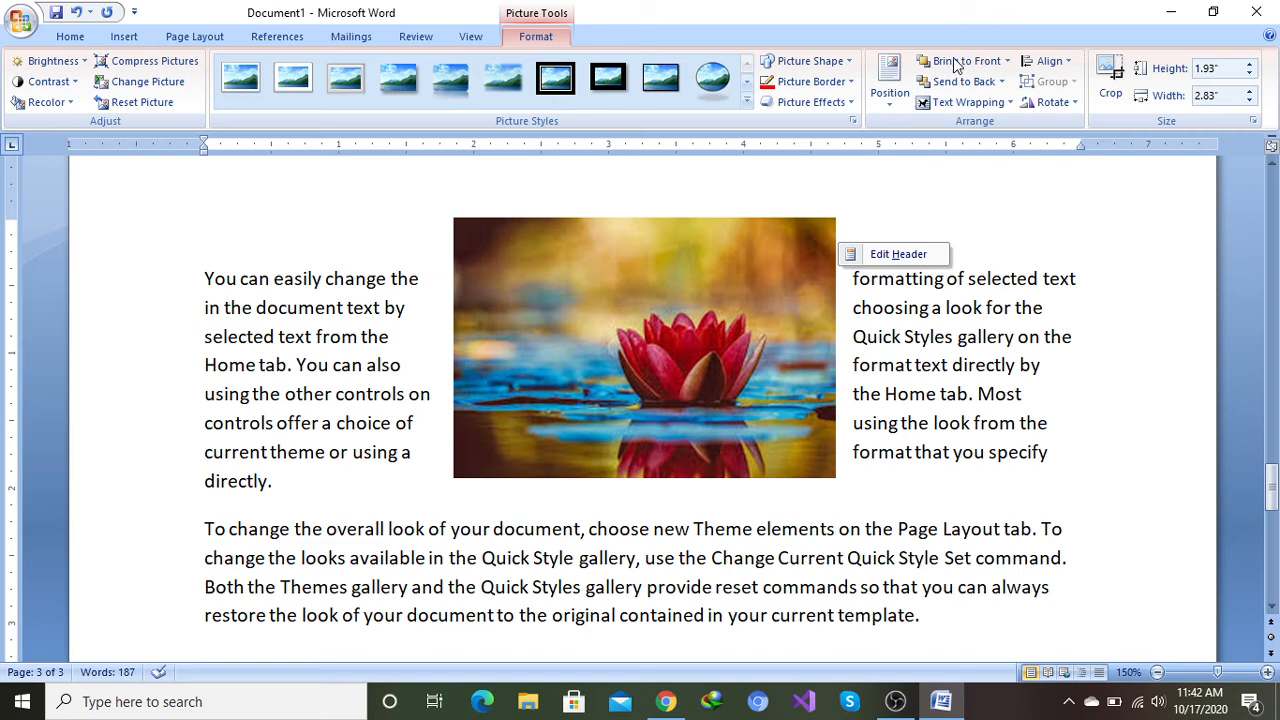
Step: Set the lotus picture's text wrapping to Top and Bottom
click(900, 232)
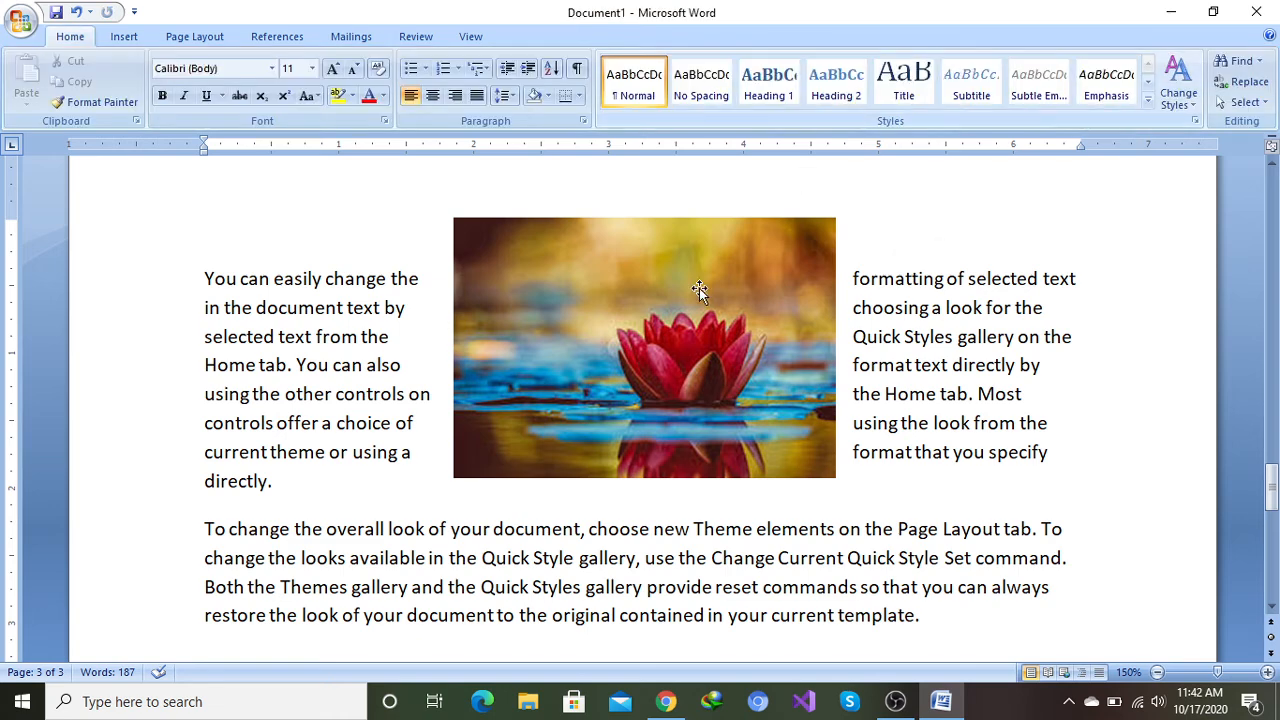
click(633, 306)
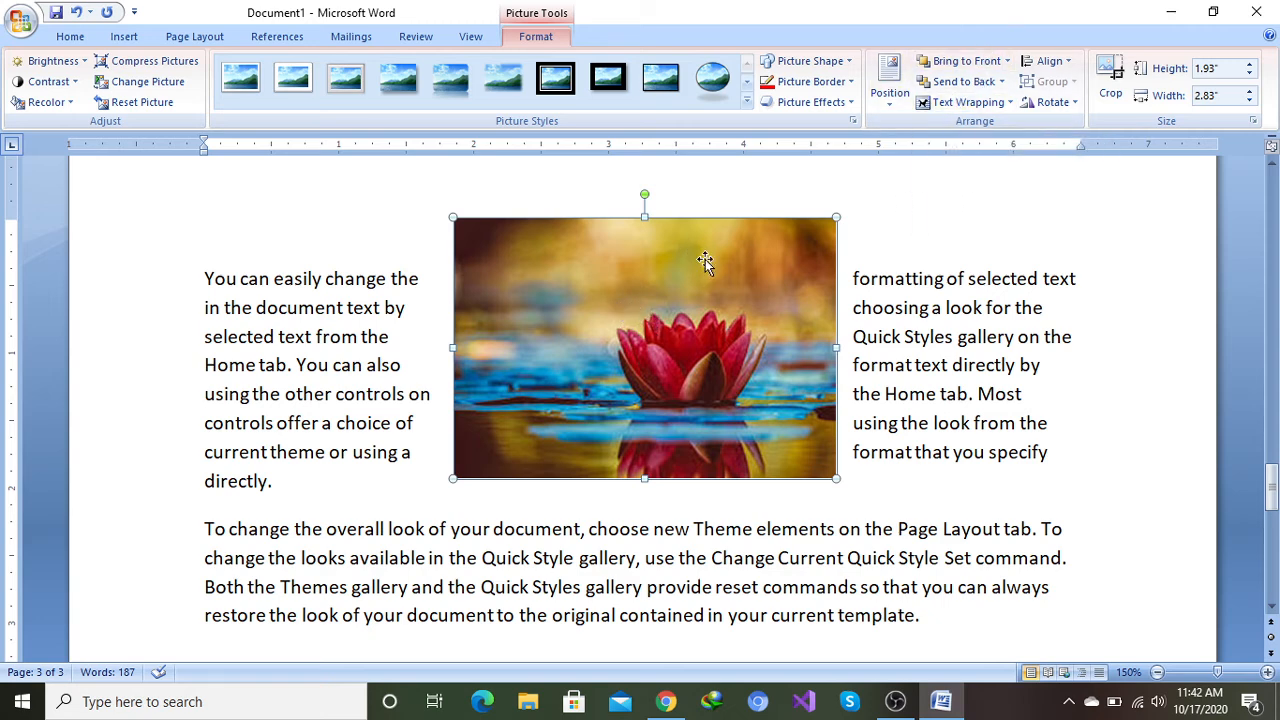
click(1011, 103)
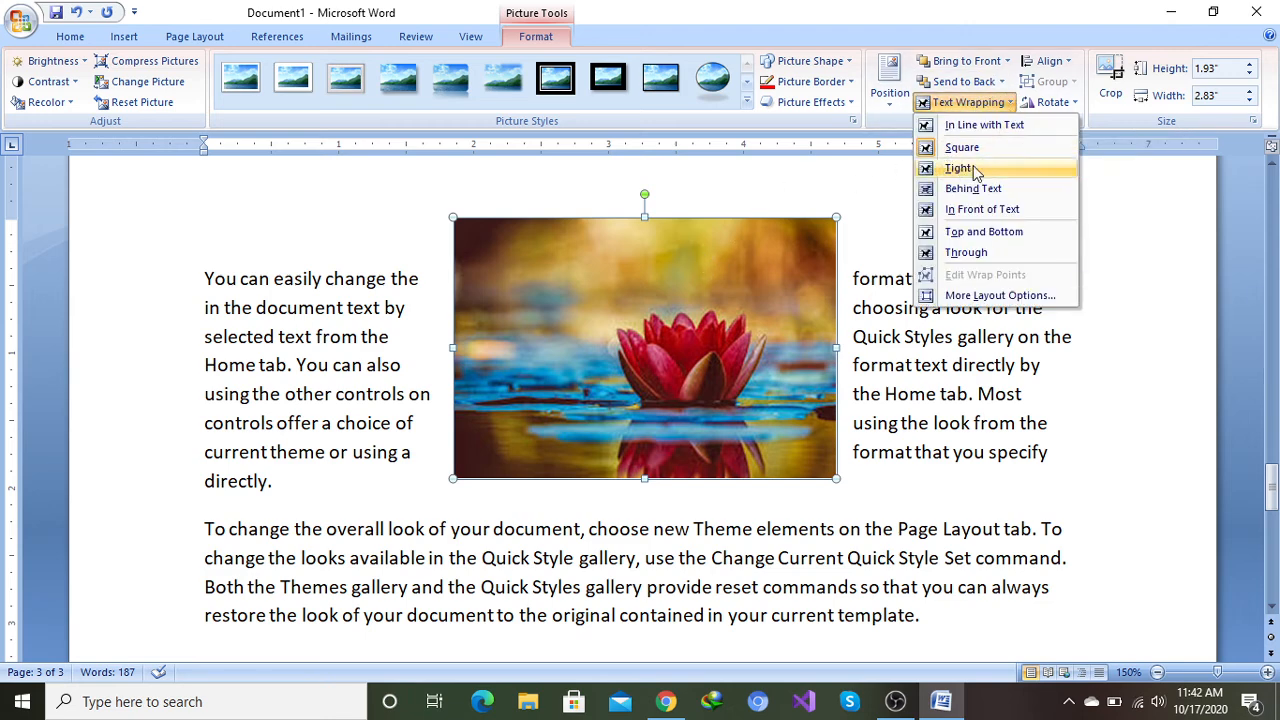
click(968, 232)
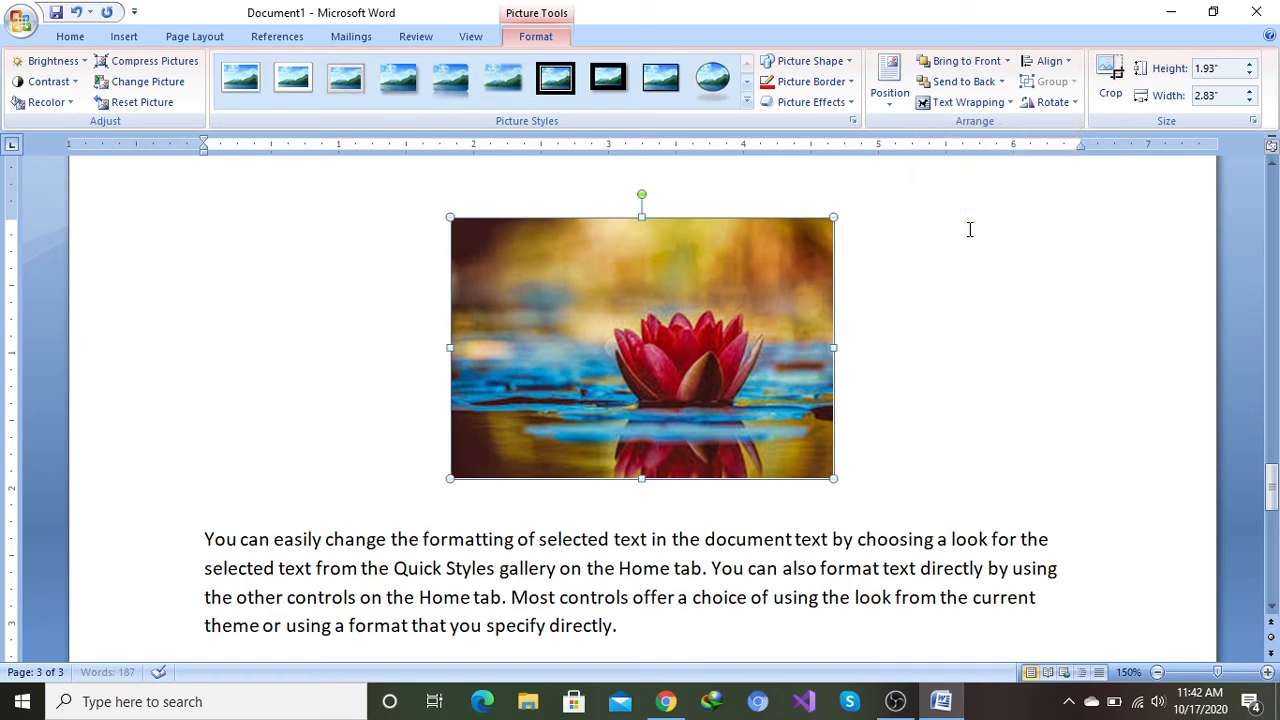
scroll(897, 303, up, 3)
scroll(897, 305, up, 15)
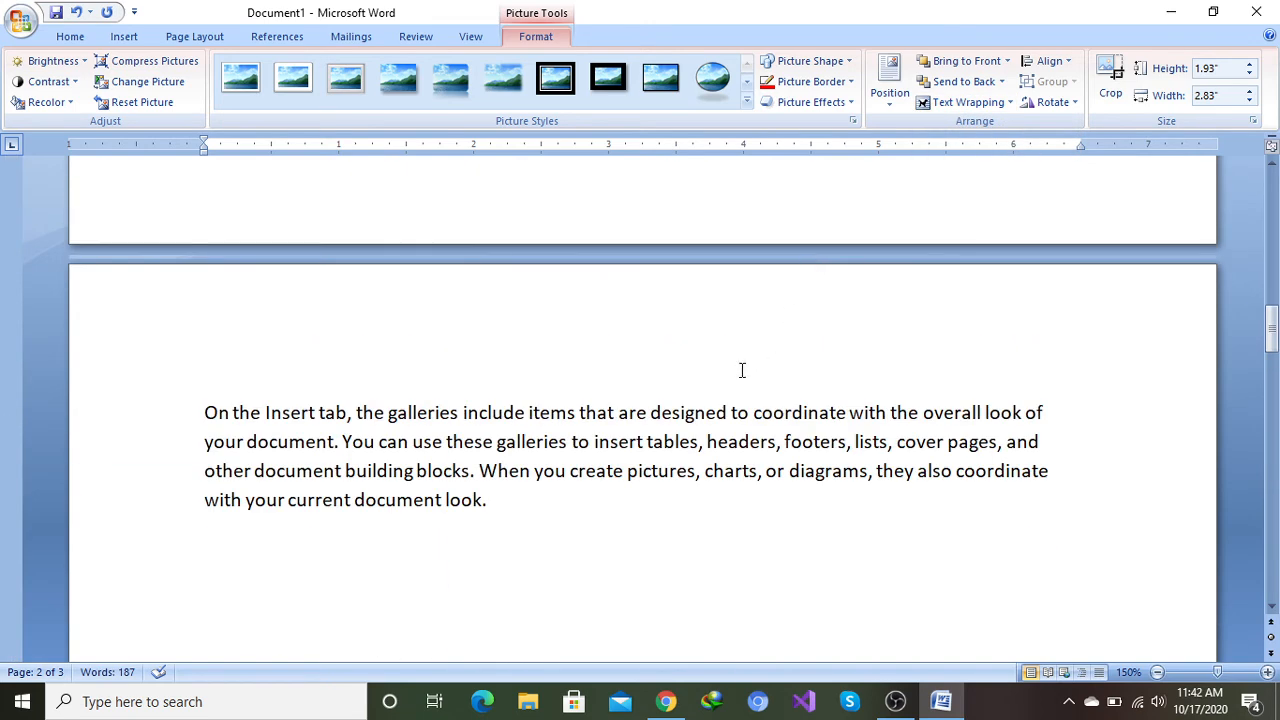
Step: Browse the lotus picture's Align and Rotate options without applying any
scroll(742, 370, down, 18)
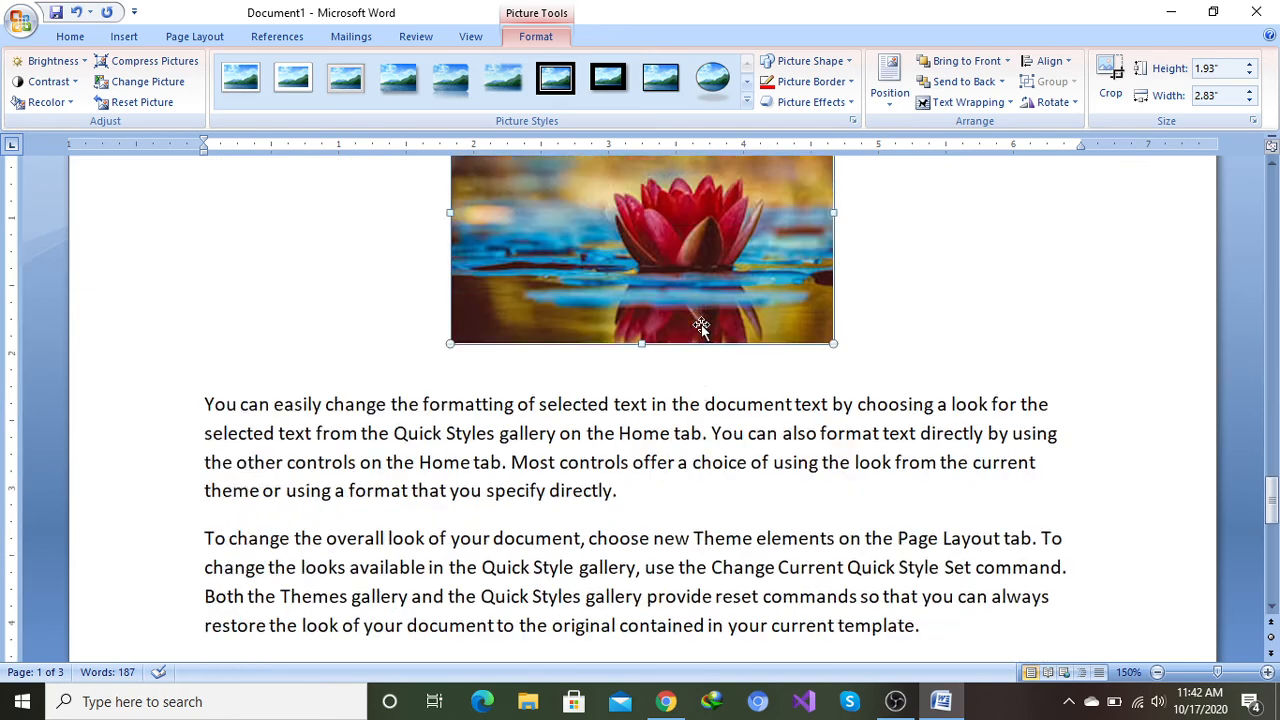
scroll(700, 326, down, 1)
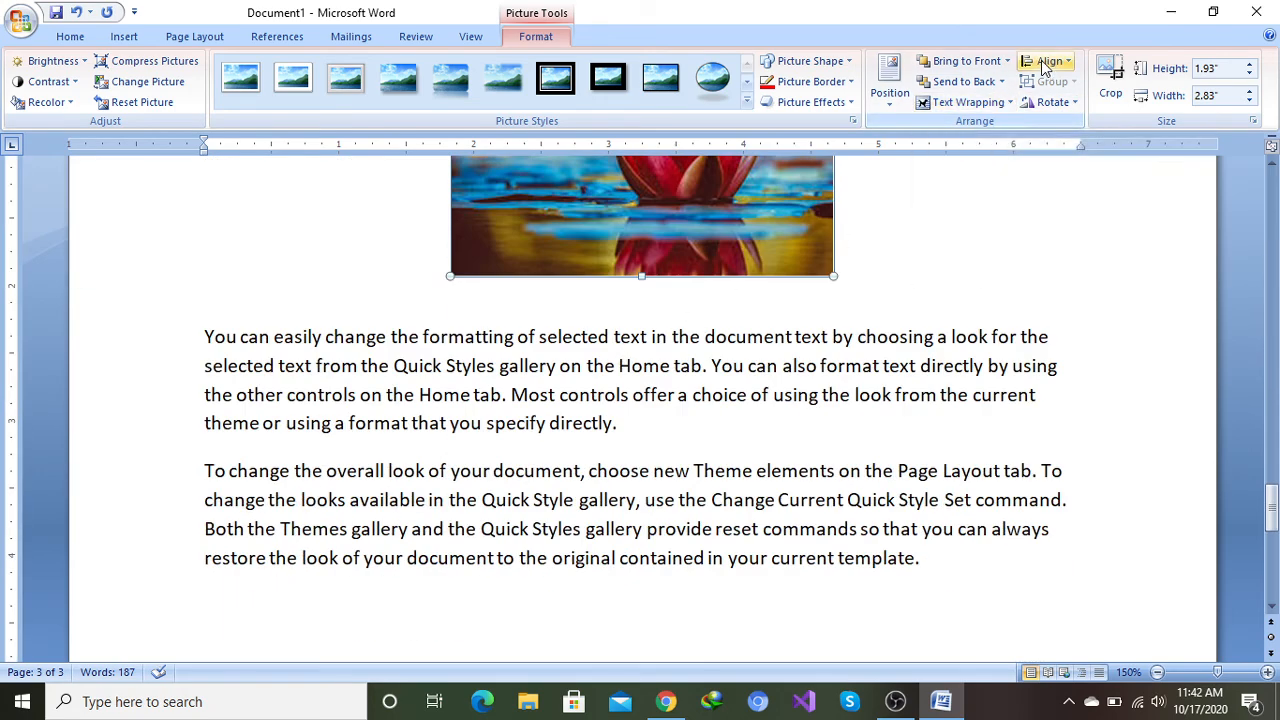
scroll(846, 244, up, 3)
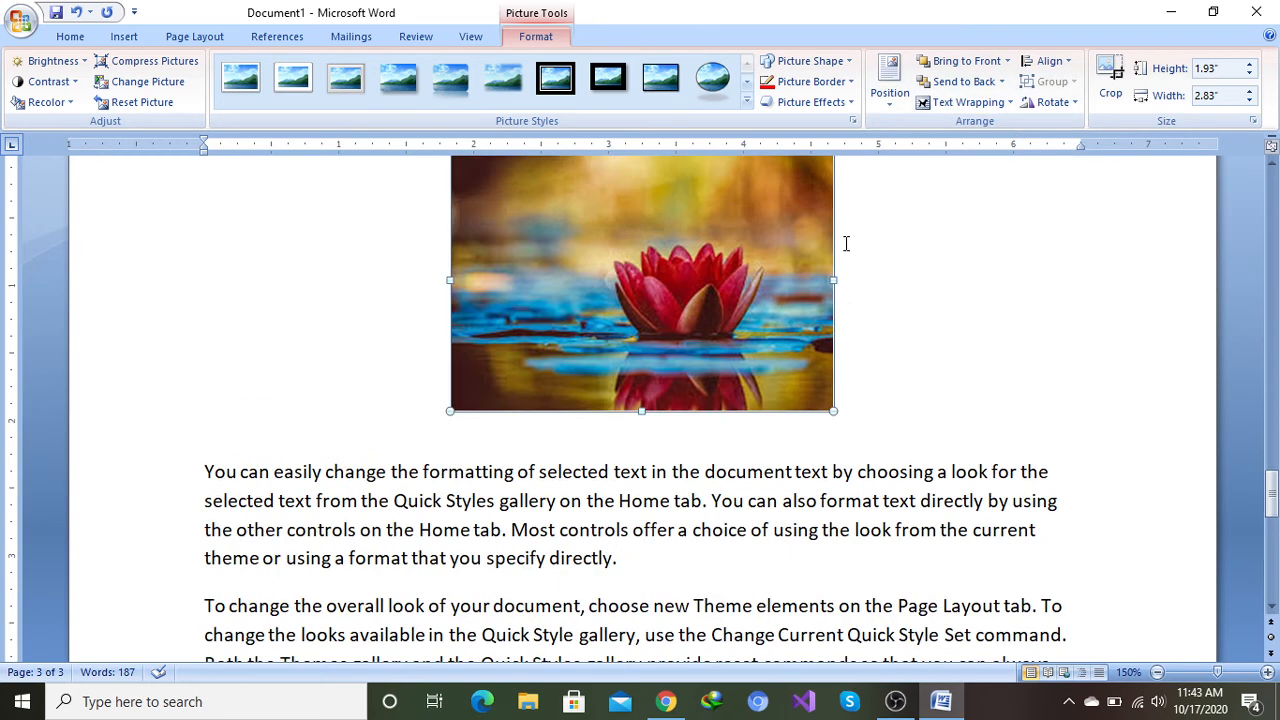
click(1068, 62)
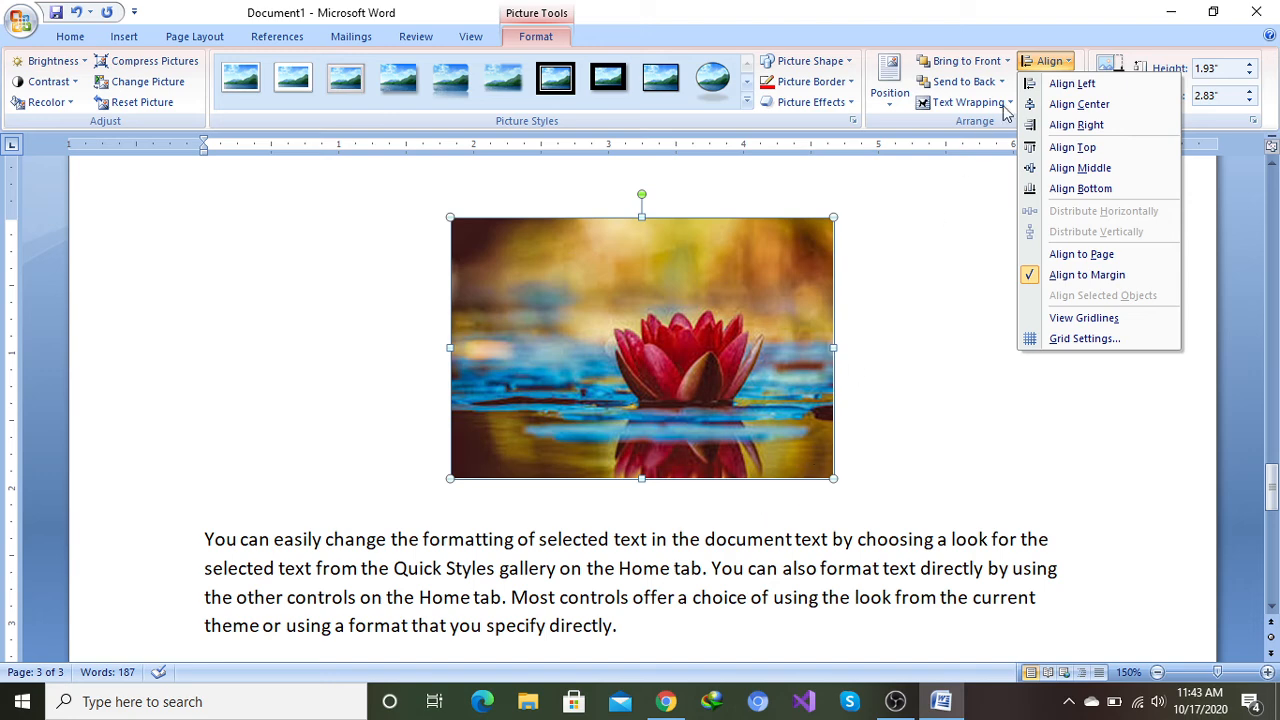
click(946, 232)
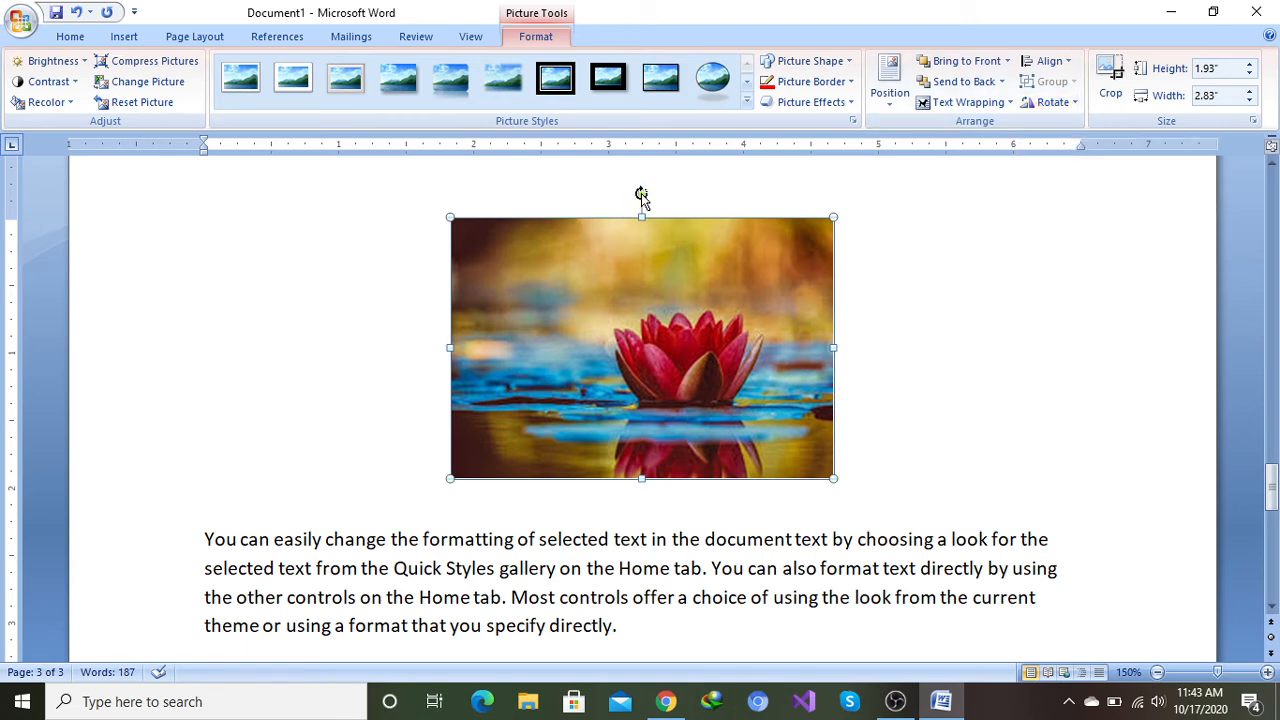
mouse_move(641, 195)
mouse_down()
mouse_move(700, 211)
mouse_move(609, 149)
mouse_move(657, 196)
mouse_move(645, 186)
mouse_up()
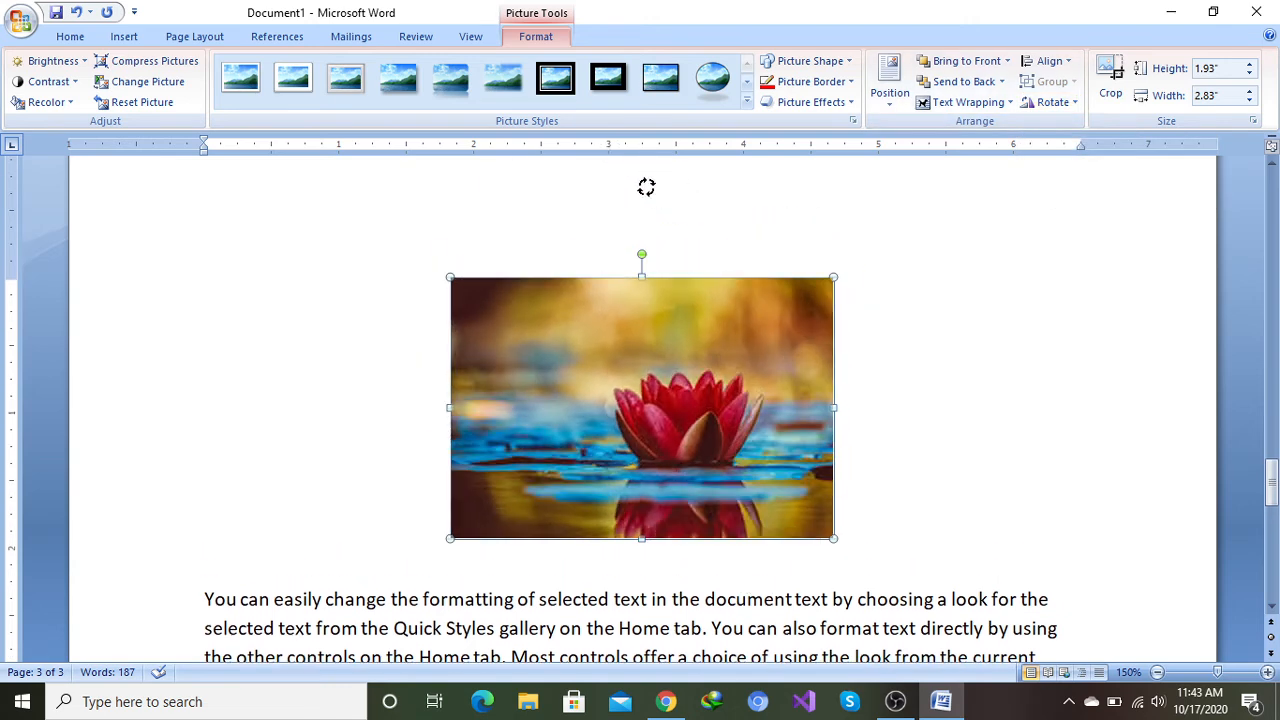
click(1075, 104)
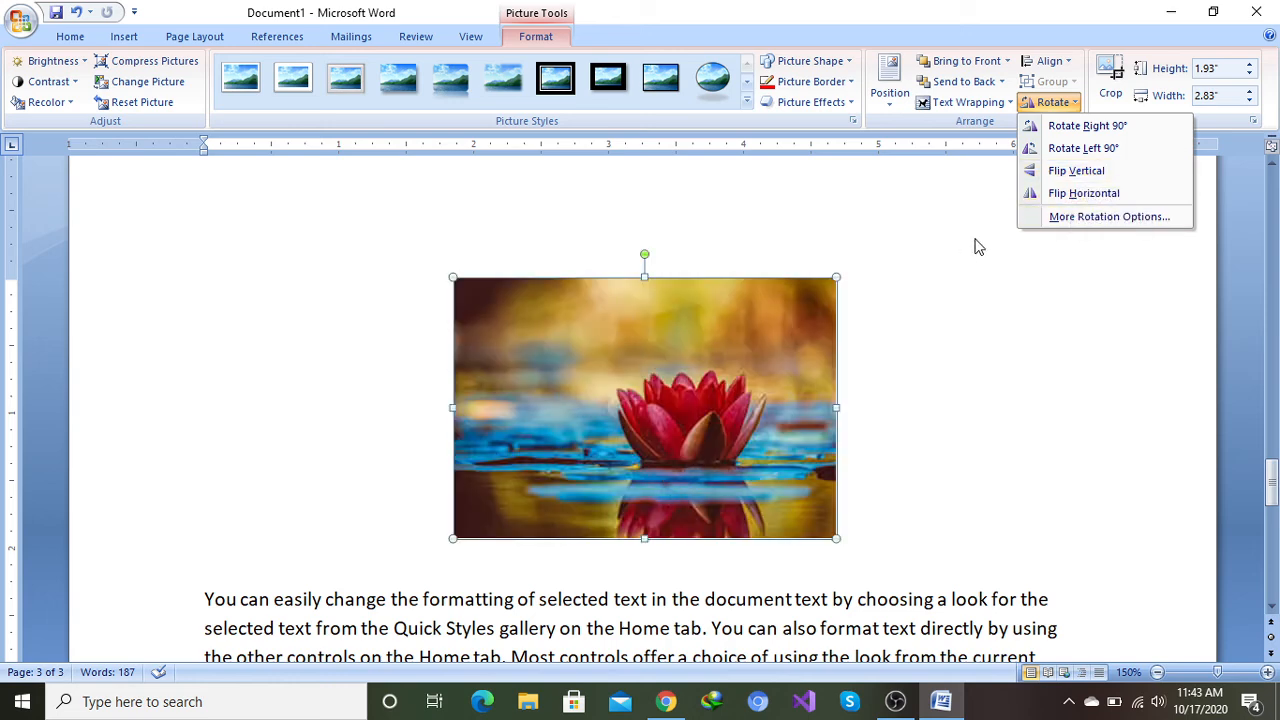
click(988, 186)
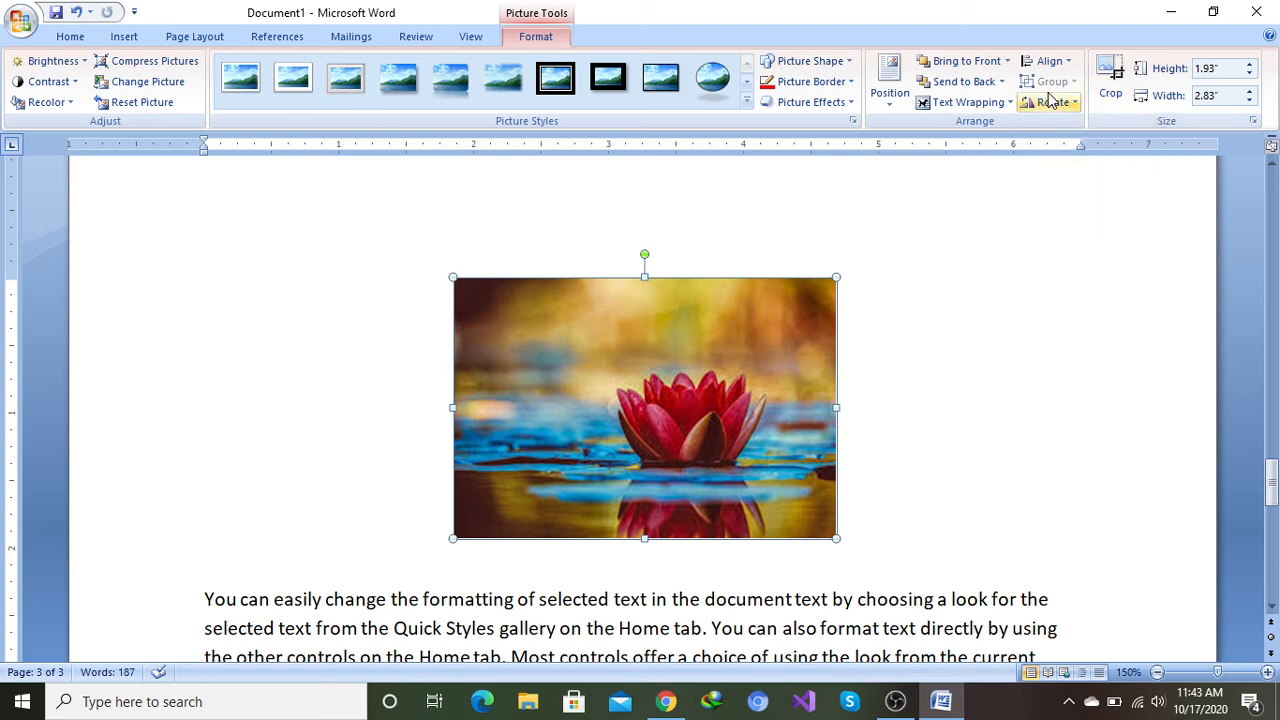
Step: Crop the top of the lotus picture down to a height of about 1.29"
click(1113, 78)
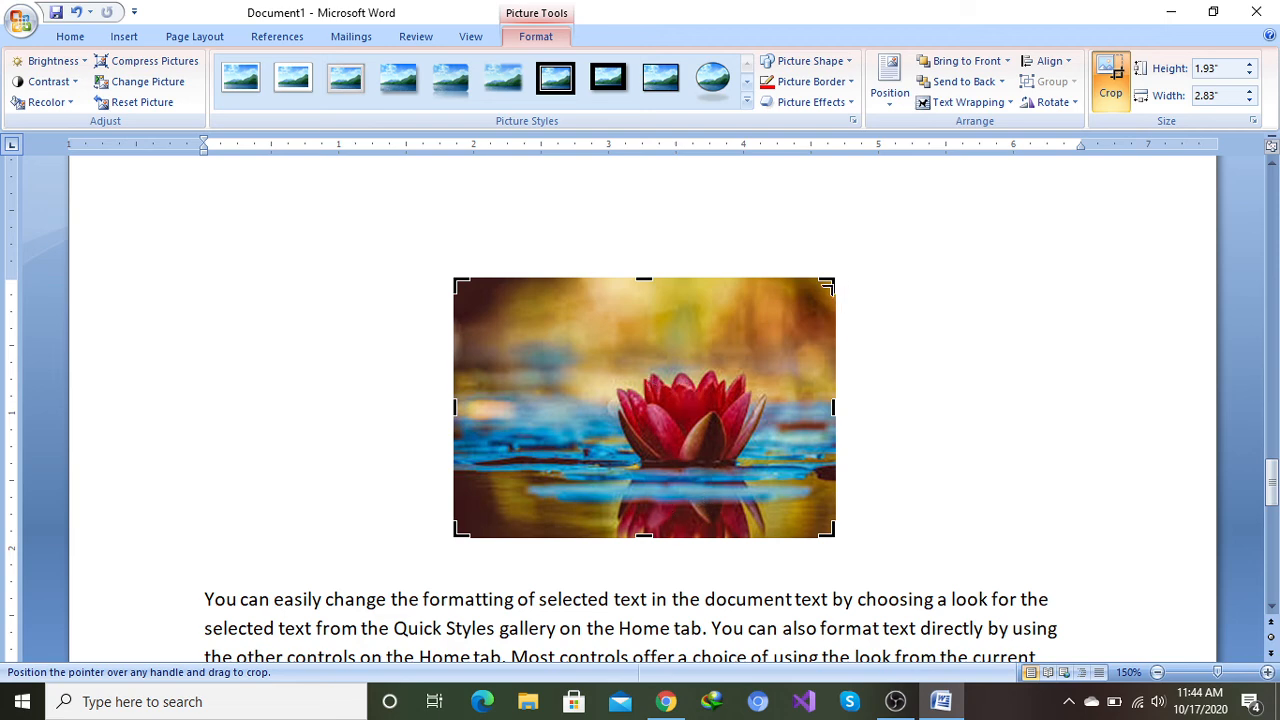
drag(830, 284, 838, 365)
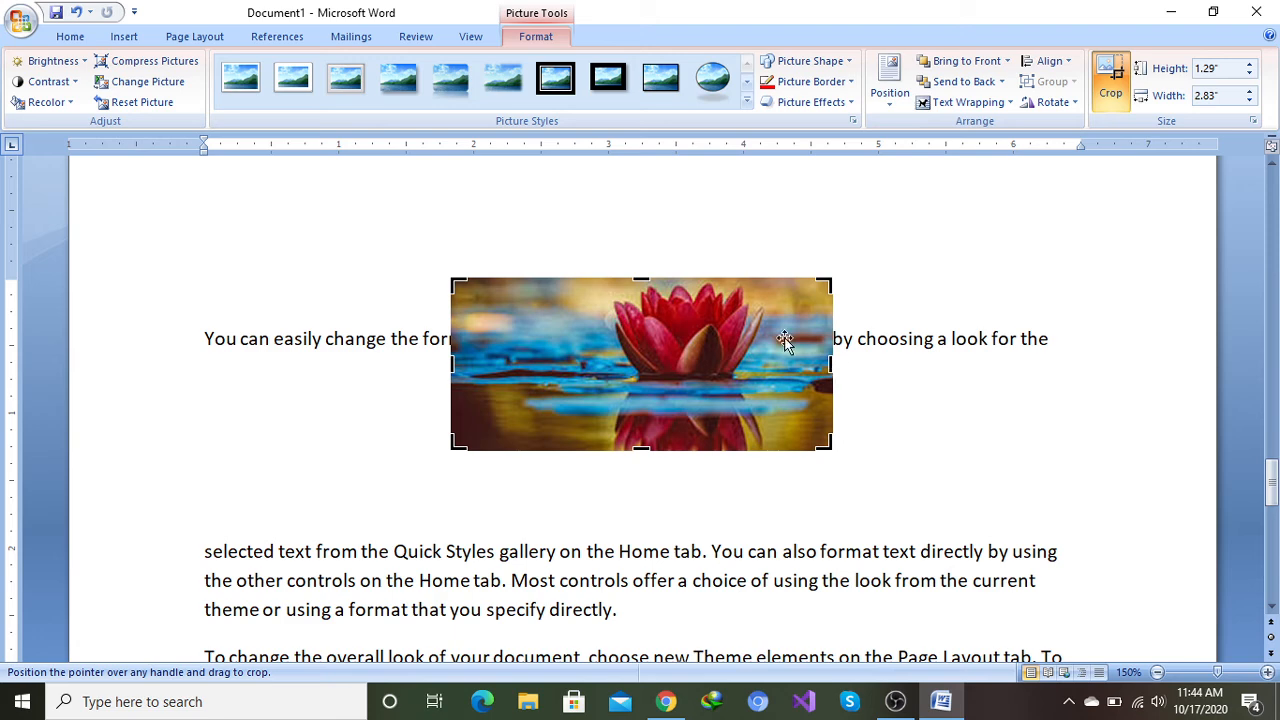
click(903, 258)
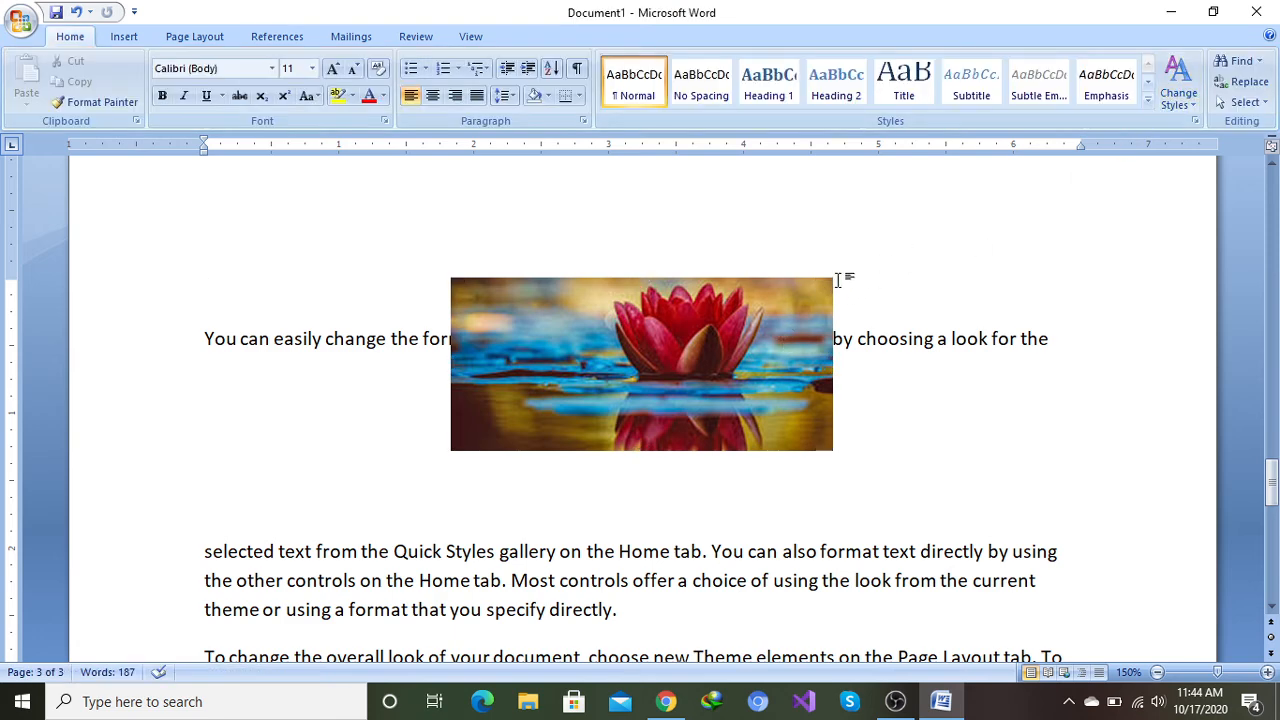
Step: Enlarge the cropped lotus picture to a height of 1.6"
double_click(720, 336)
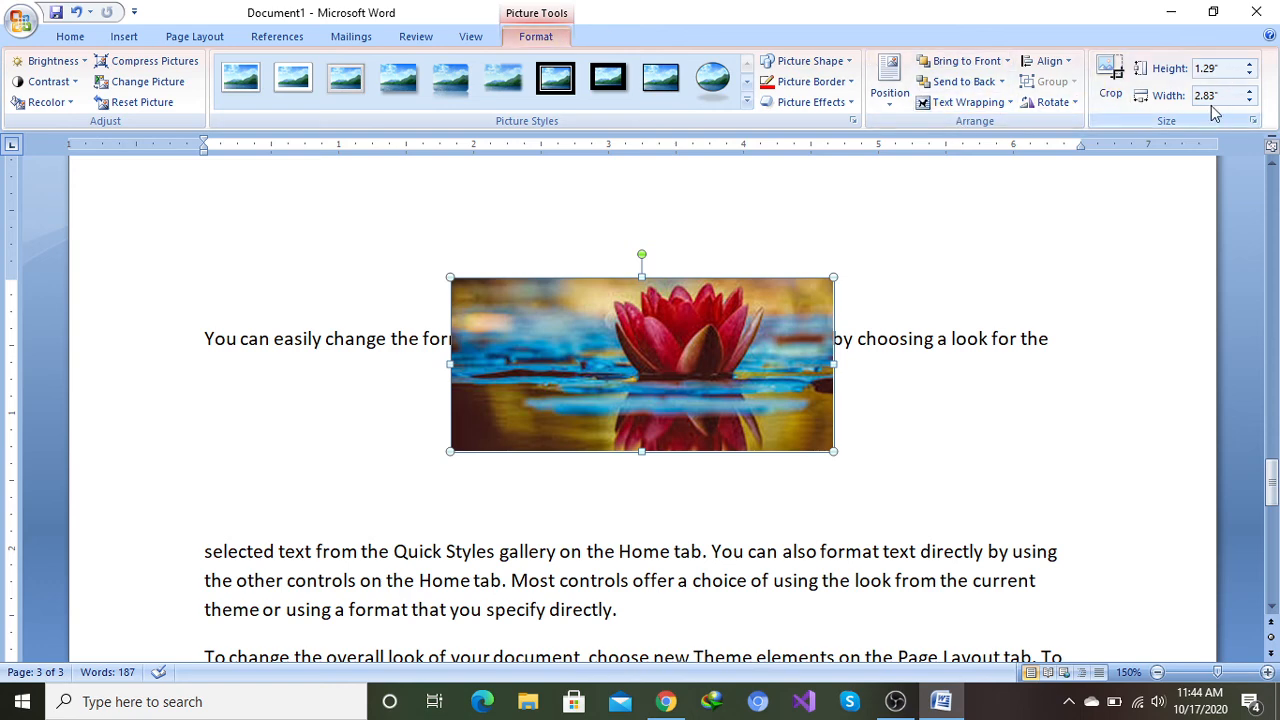
click(1251, 64)
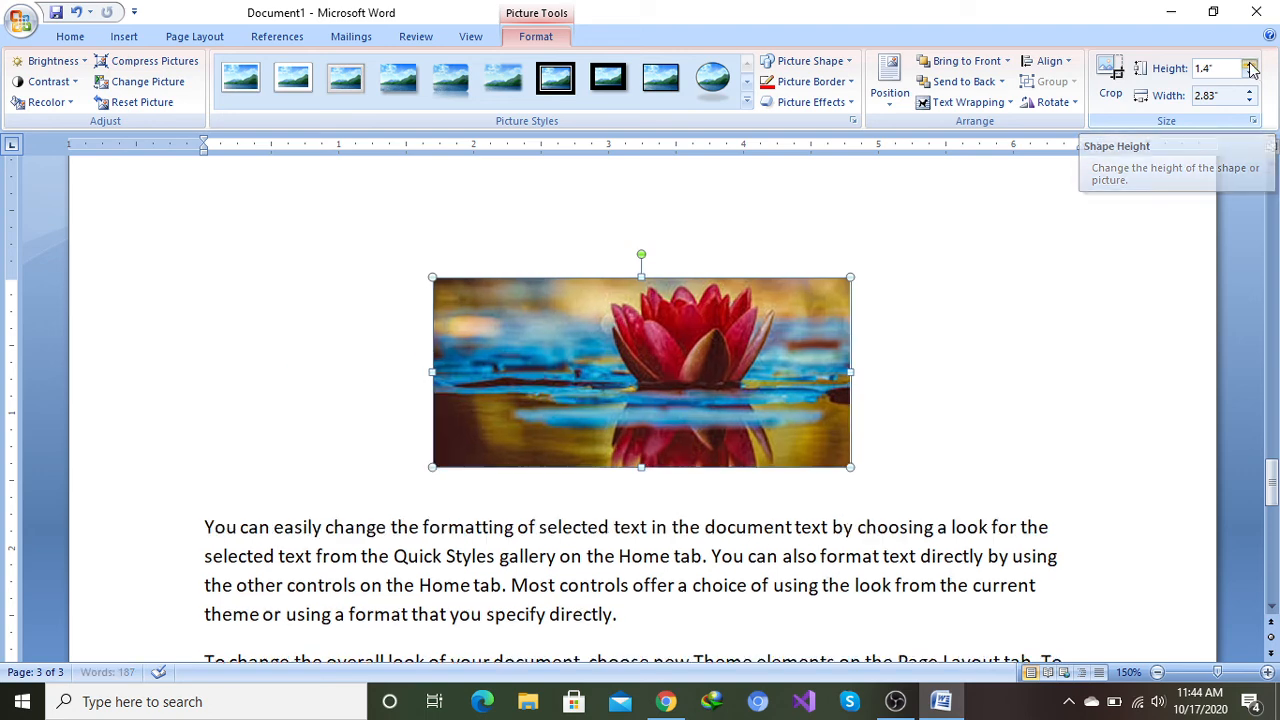
click(1251, 64)
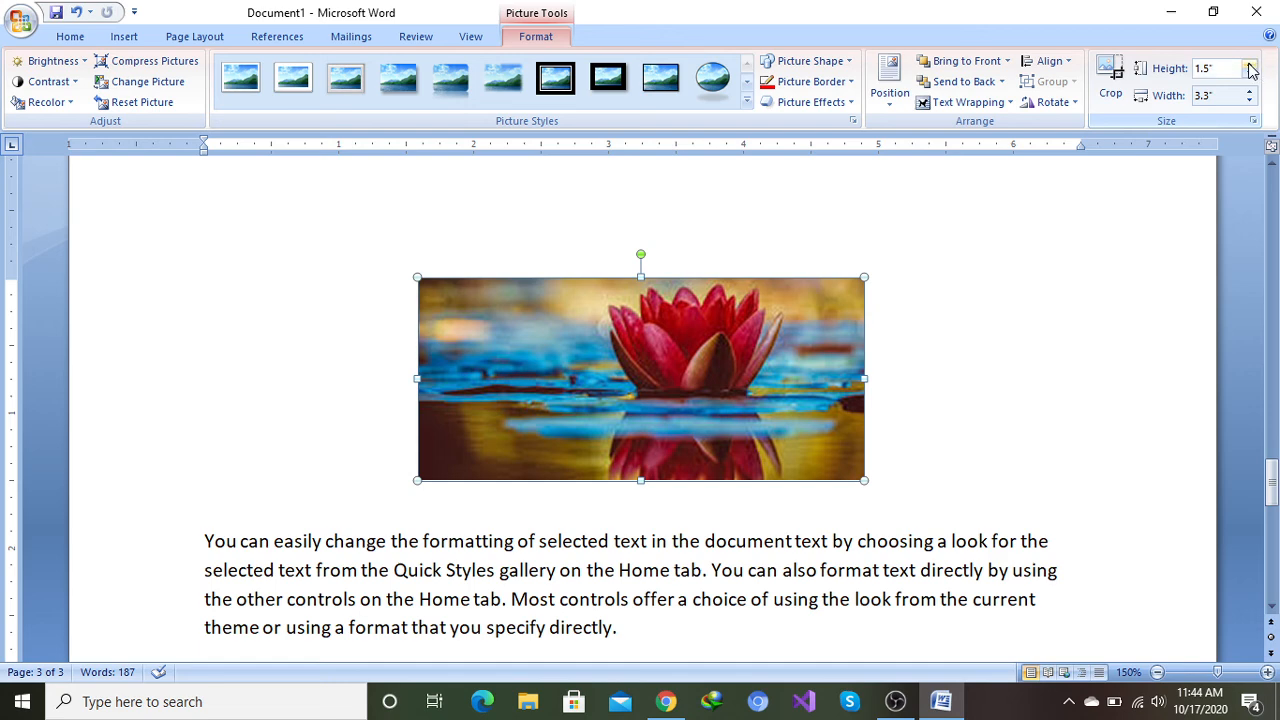
click(1249, 66)
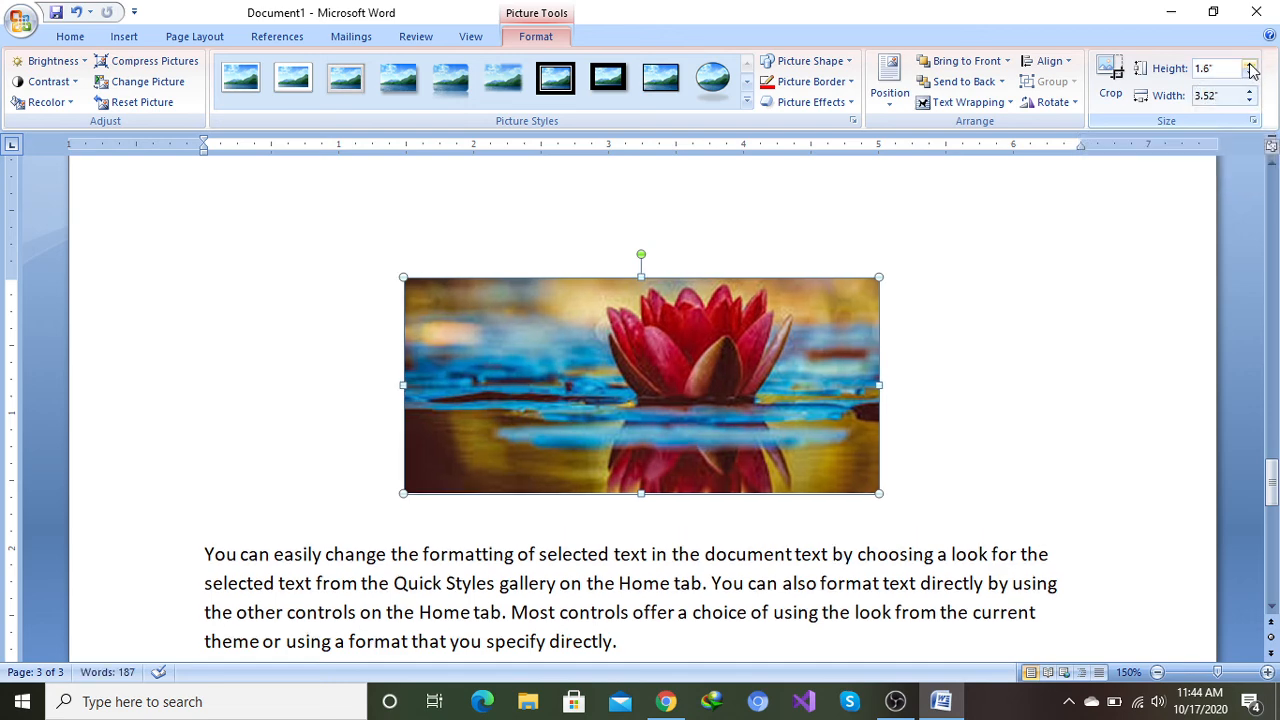
click(1249, 66)
click(1249, 76)
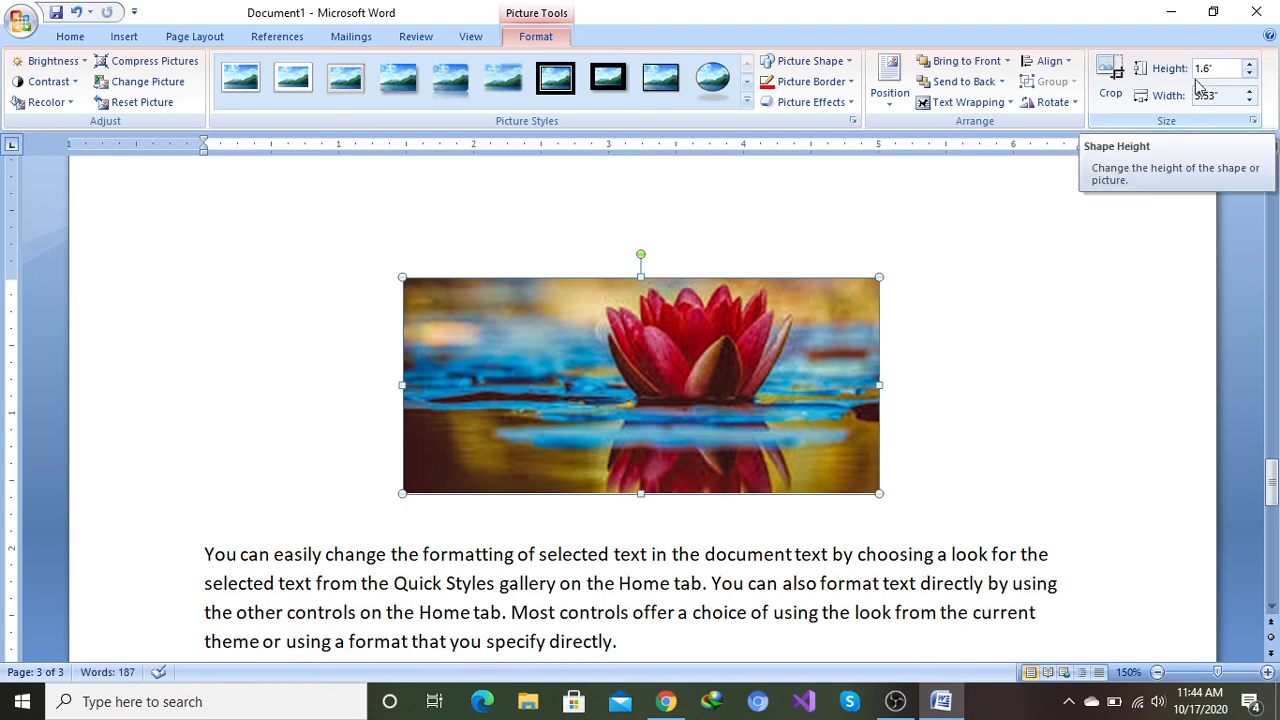
Step: Turn off the lotus picture's aspect ratio lock and reset its size and crop to the original
click(1253, 121)
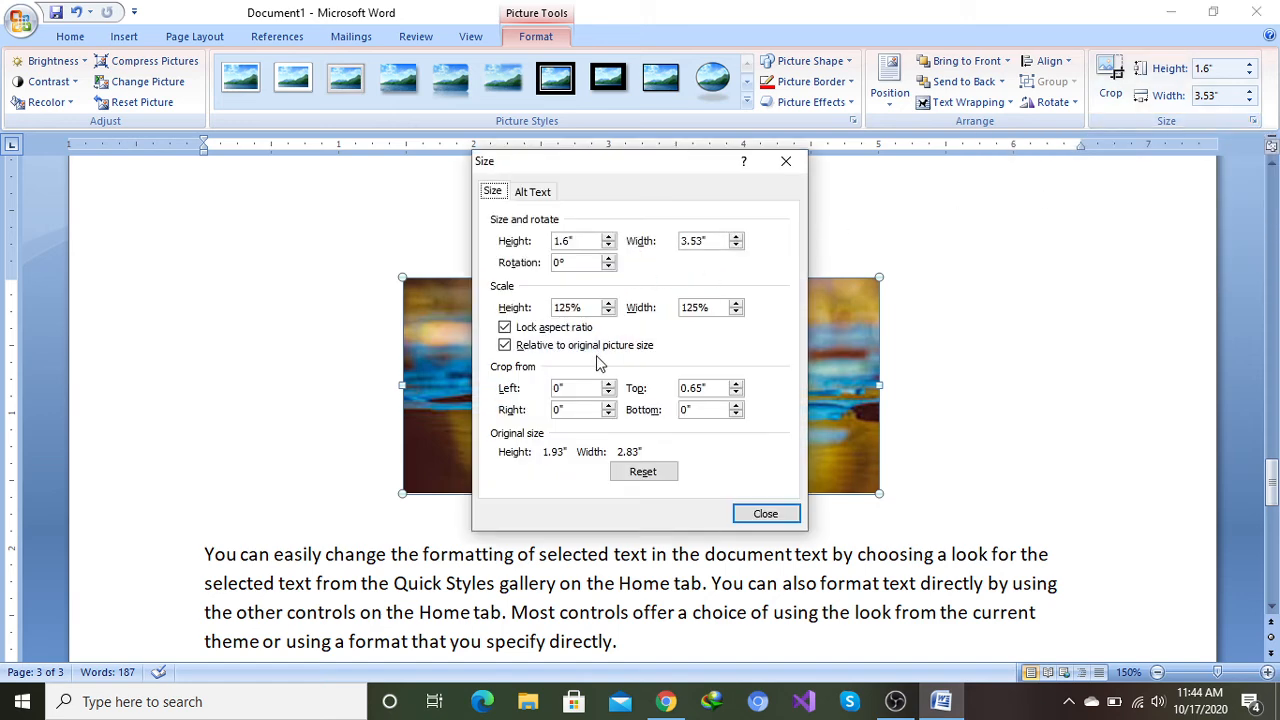
click(506, 329)
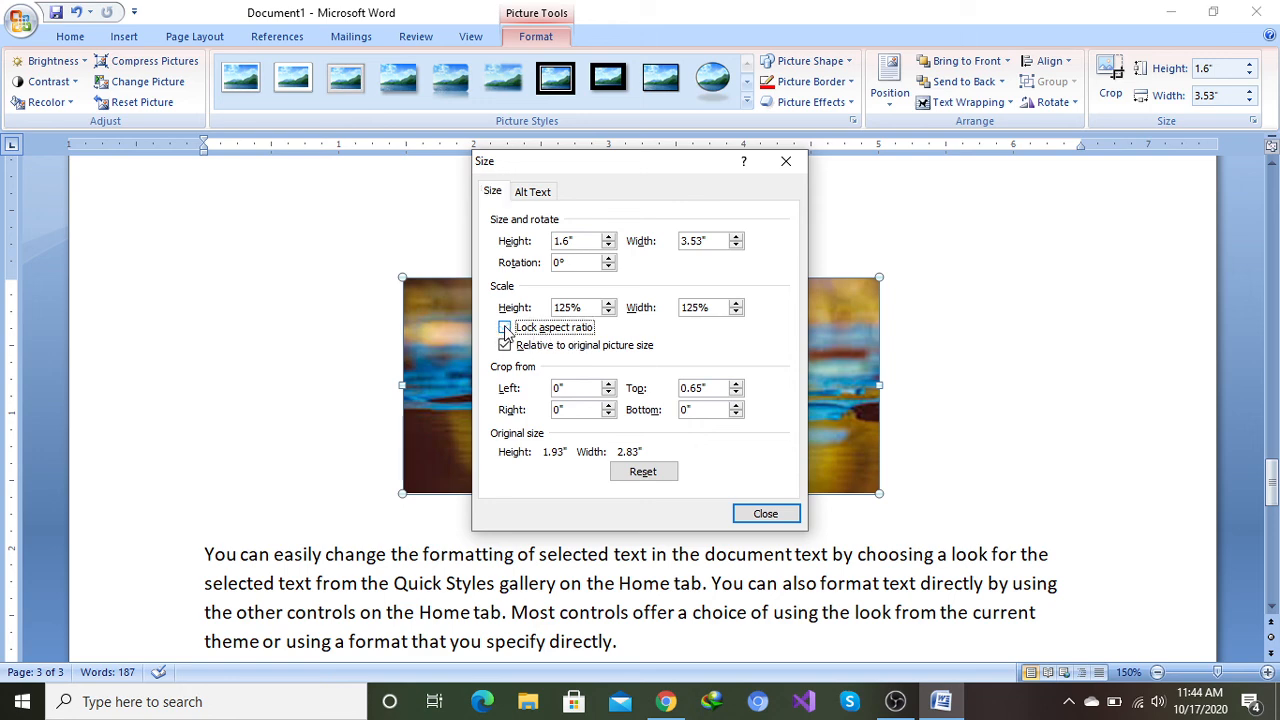
click(643, 471)
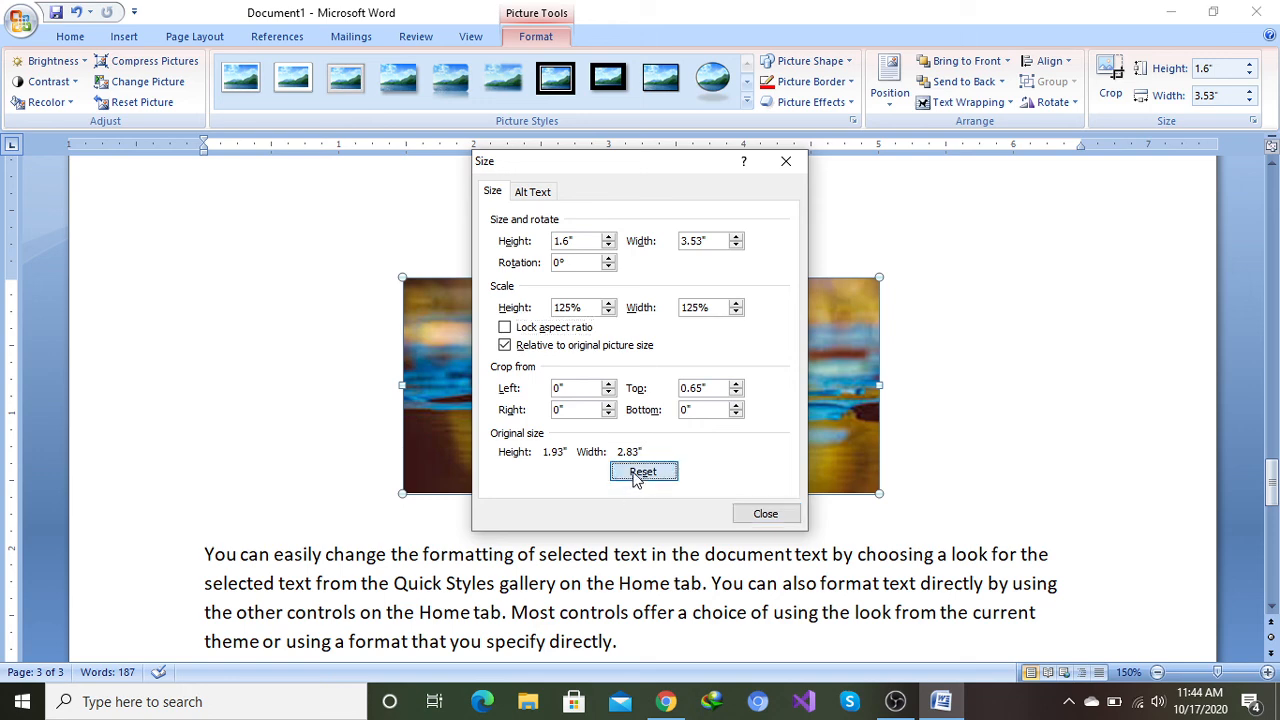
click(765, 513)
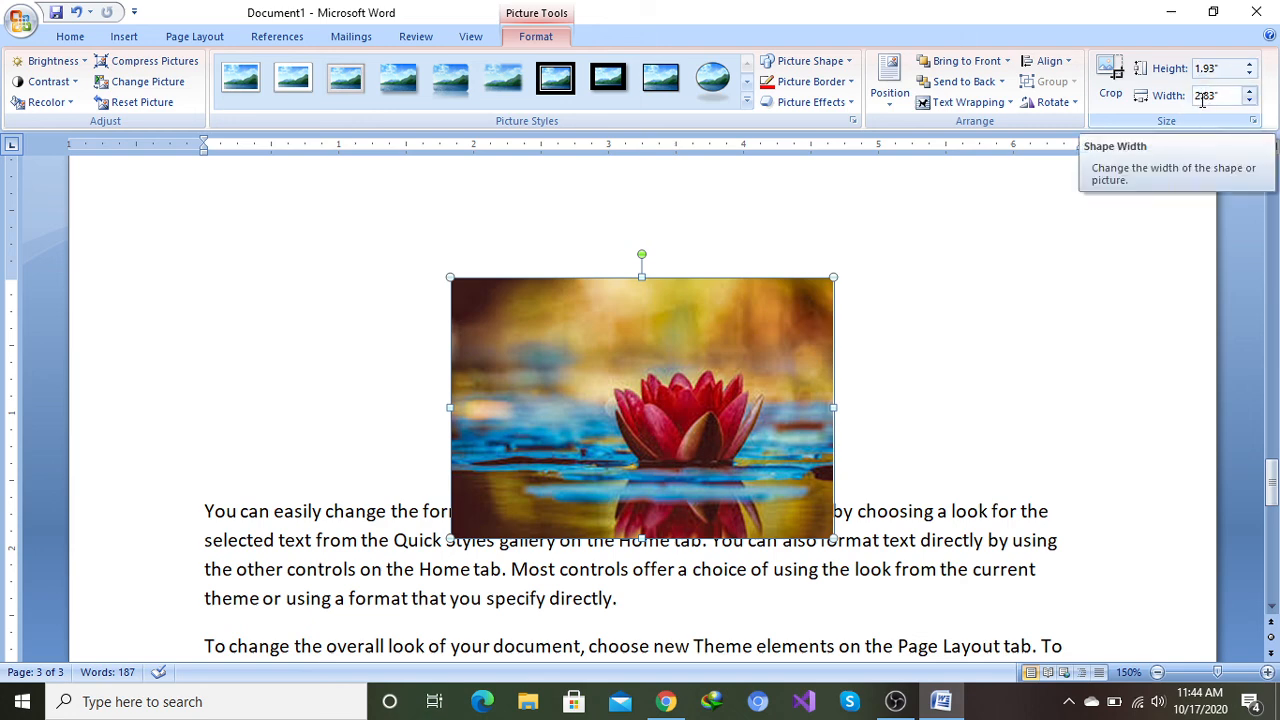
Step: Set the lotus picture's height to 1.3" and its width to 3.1"
click(1251, 67)
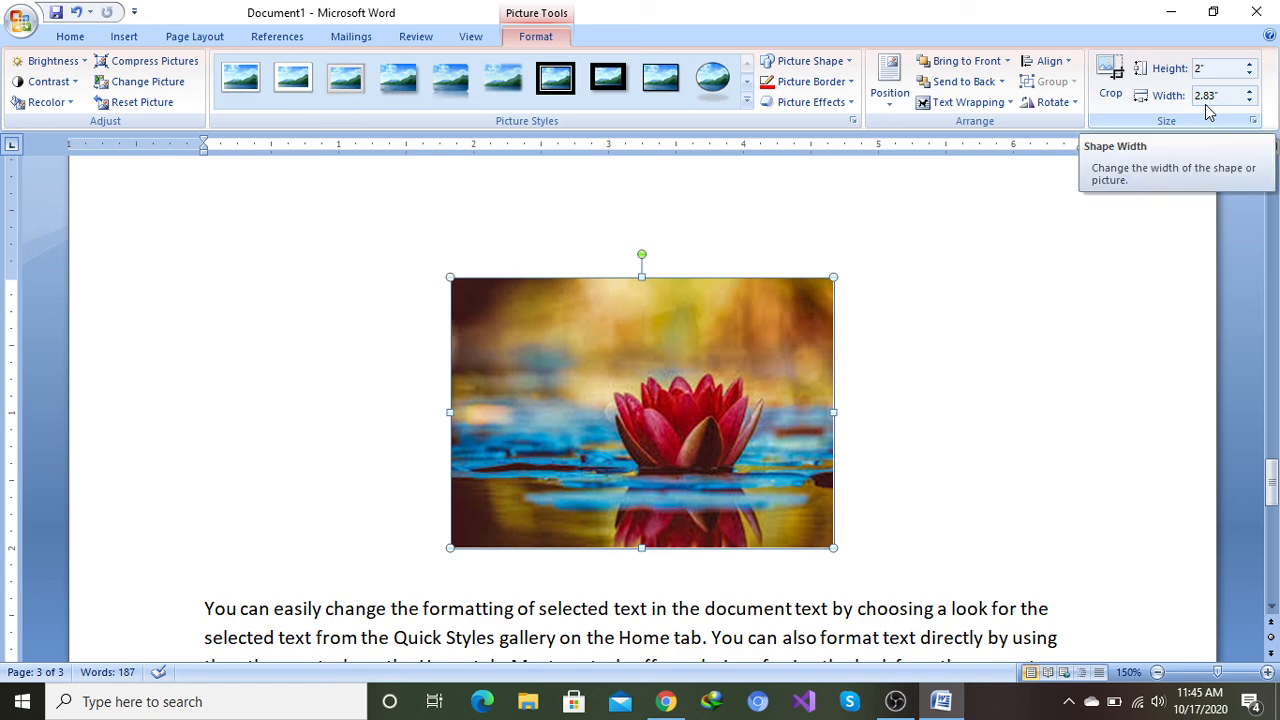
click(1249, 75)
click(1249, 75)
click(1249, 75)
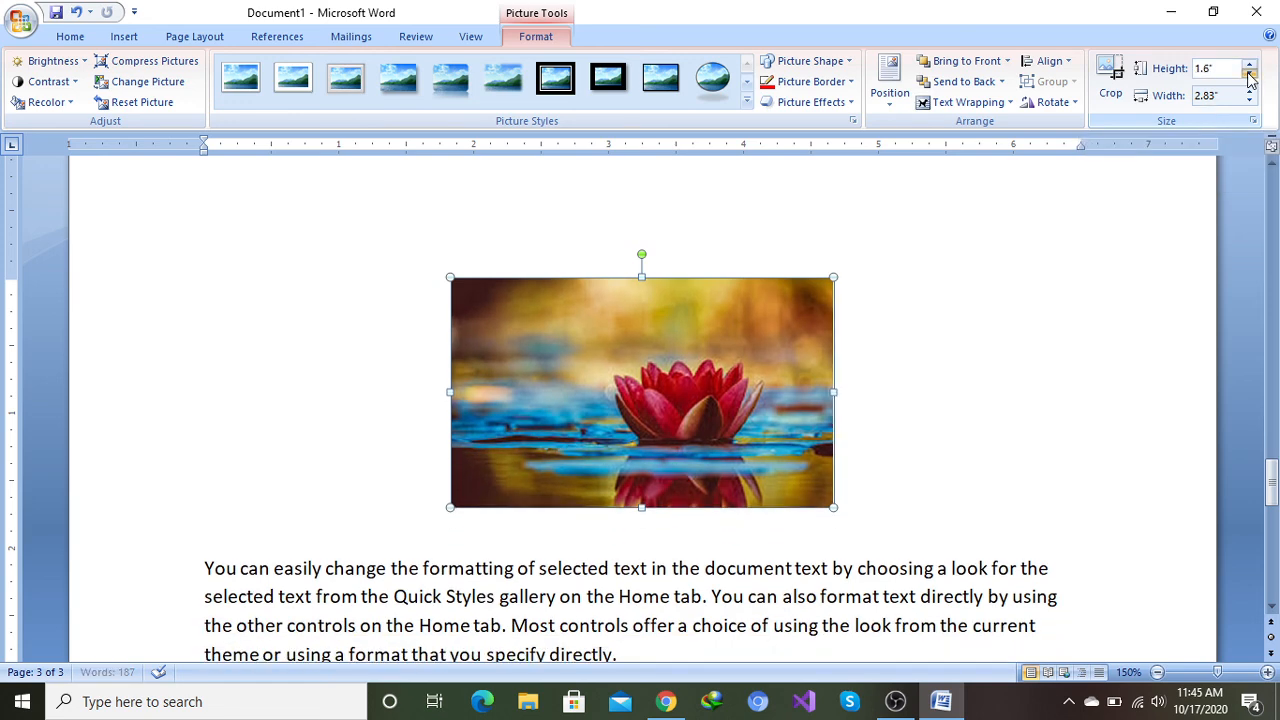
click(1249, 75)
click(1249, 75)
click(1249, 75)
click(1249, 75)
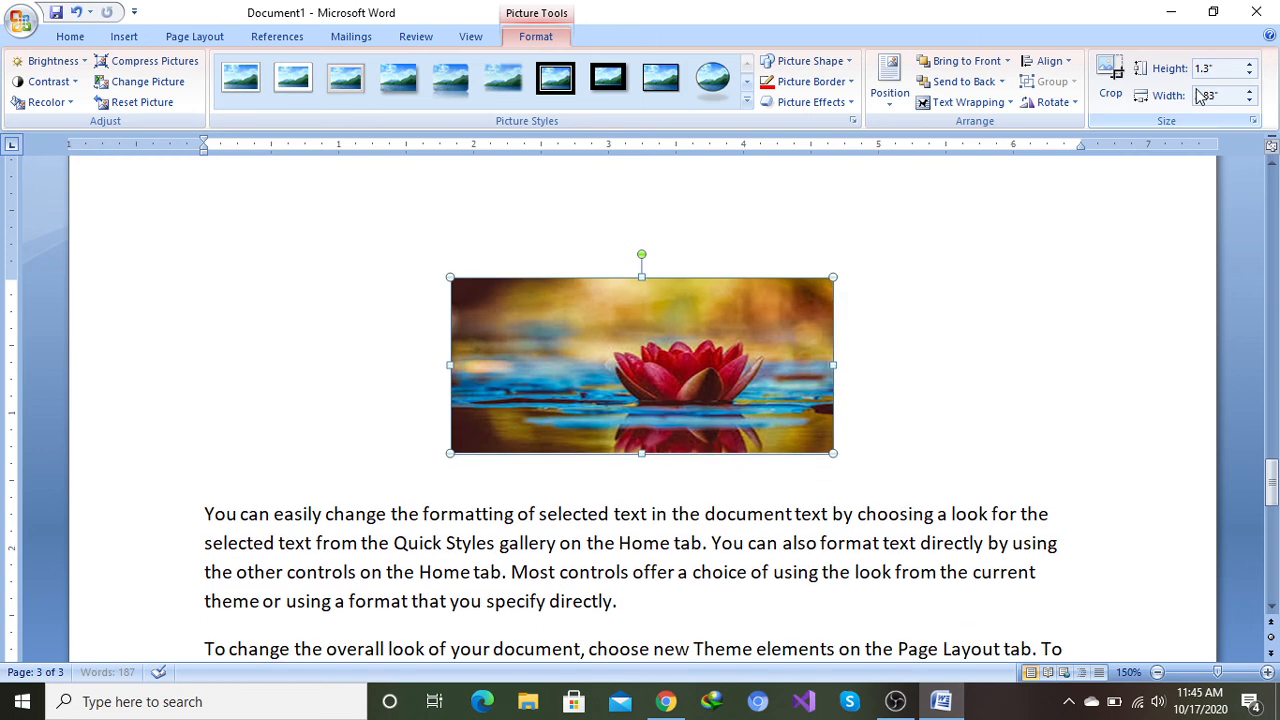
click(1249, 91)
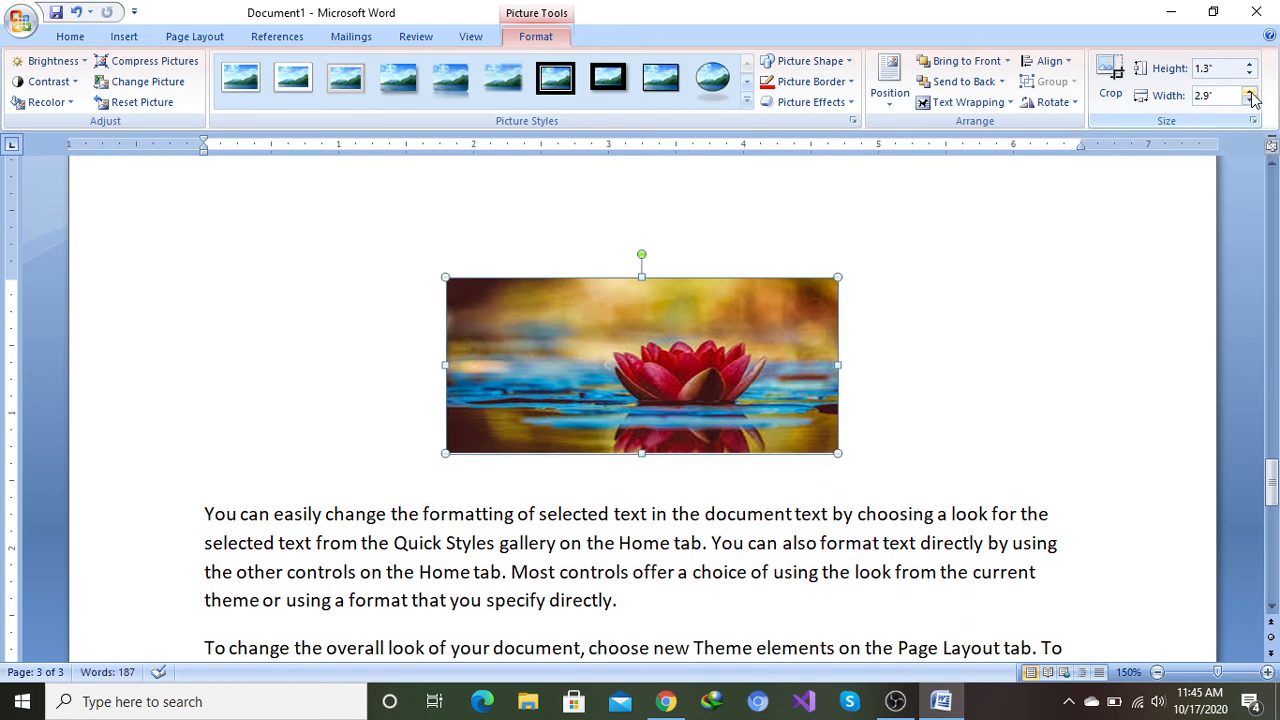
click(1249, 91)
click(1249, 91)
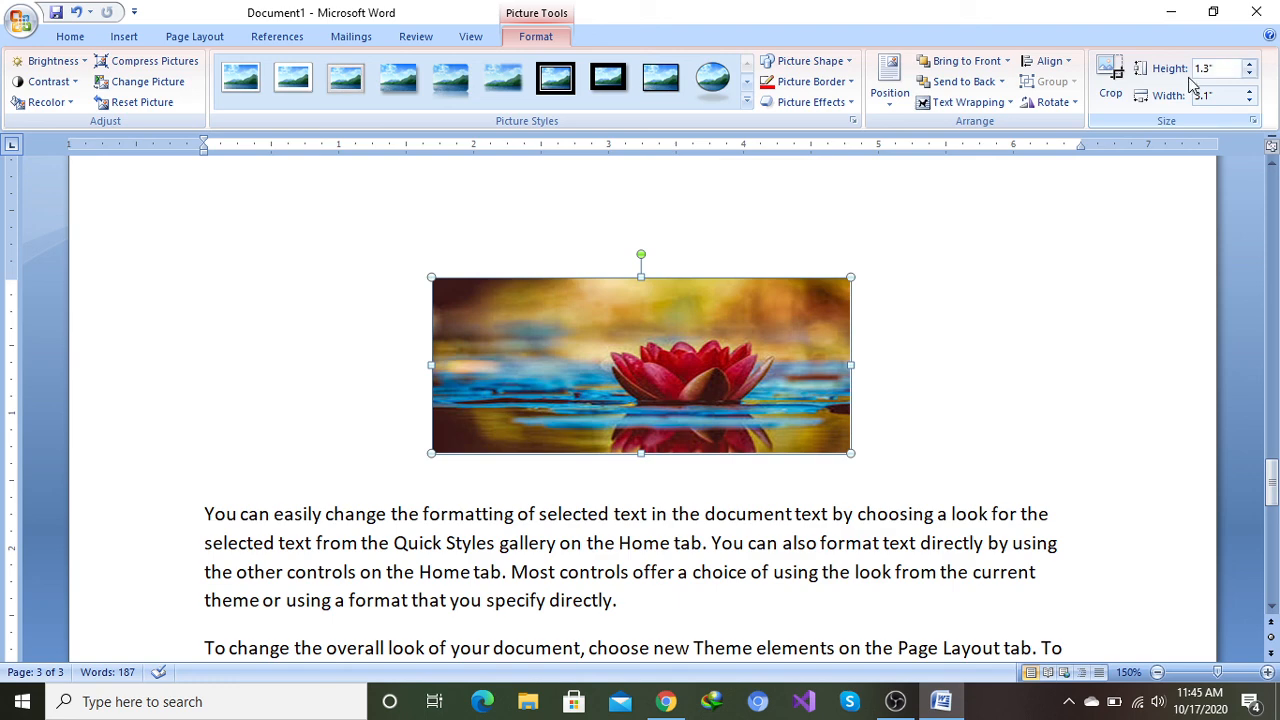